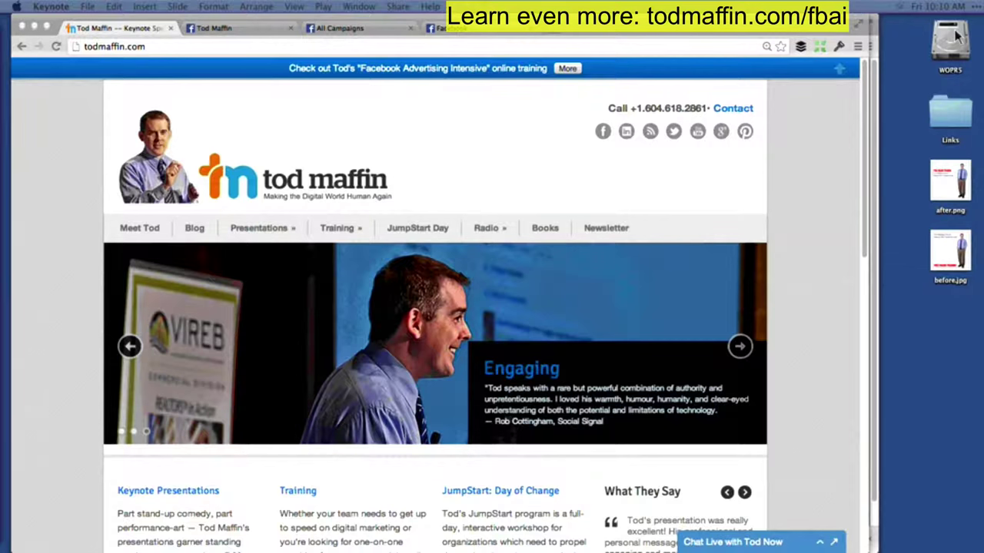
# Step: Switch to Chrome and look through the posts on the business page's Facebook timeline
pyautogui.click(105, 167)
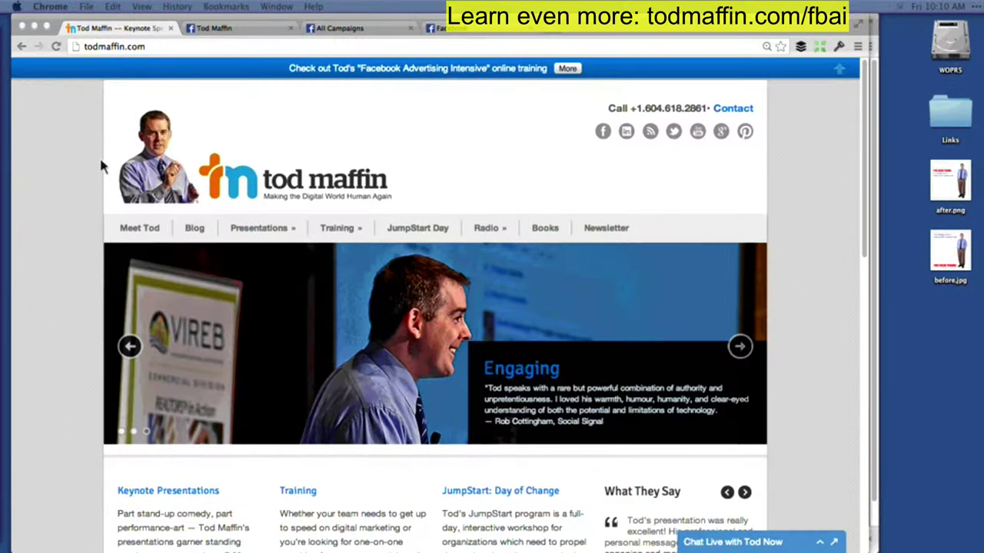
pyautogui.click(253, 28)
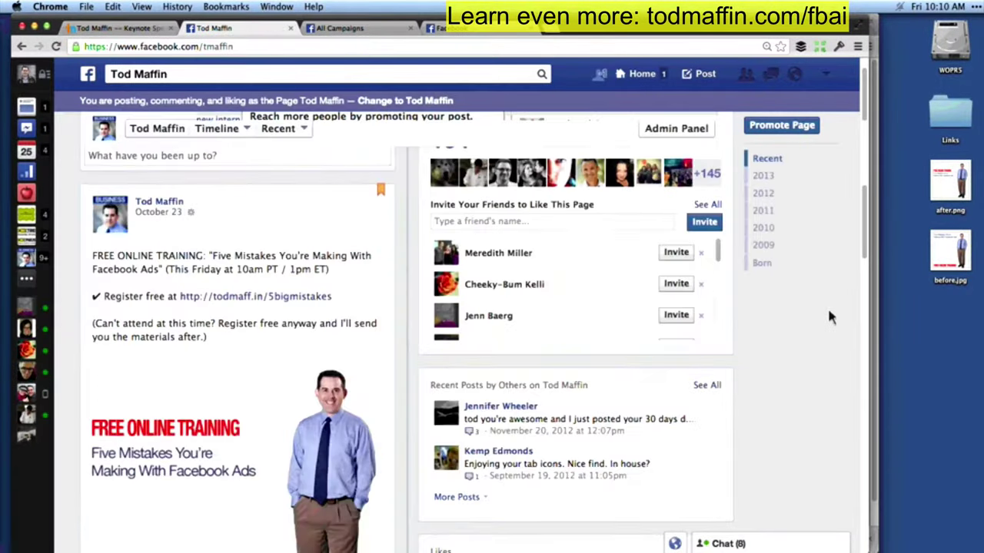
pyautogui.scroll(-5, 829, 315)
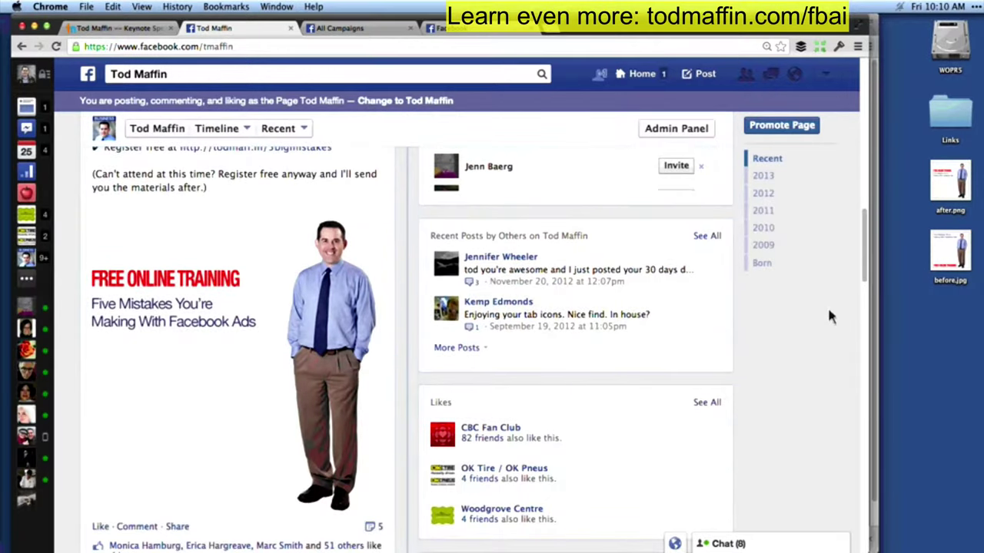
pyautogui.scroll(-10, 829, 315)
pyautogui.scroll(-5, 829, 316)
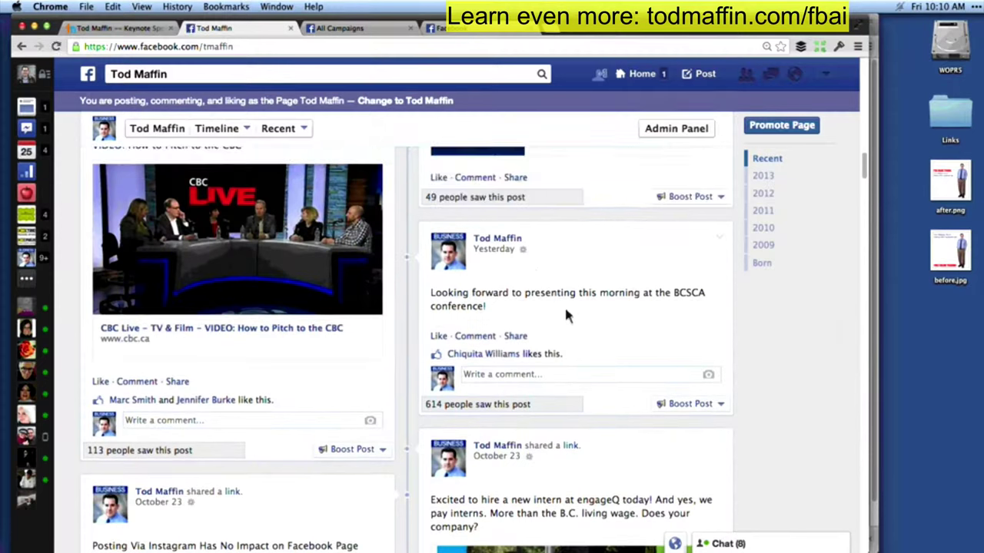
# Step: Examine the boost options of the BCSCA conference post with the audience set to People you choose to target, and close them without boosting
pyautogui.click(687, 405)
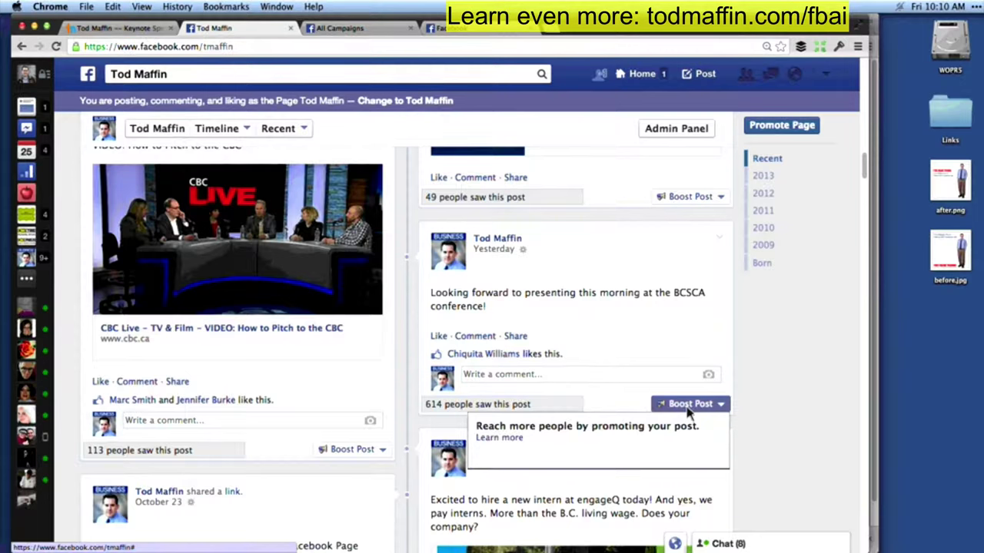
pyautogui.scroll(-4, 688, 413)
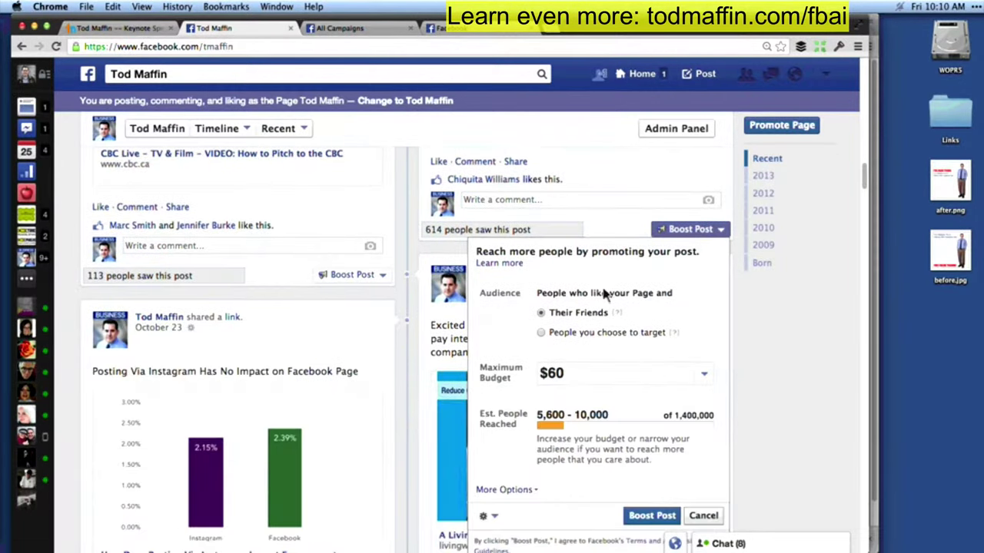
pyautogui.click(588, 335)
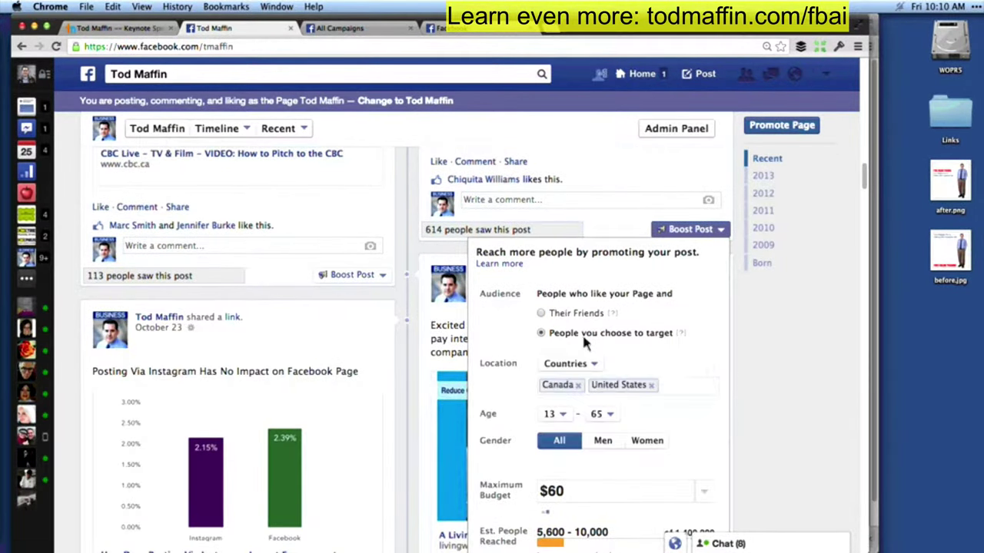
pyautogui.scroll(-3, 636, 421)
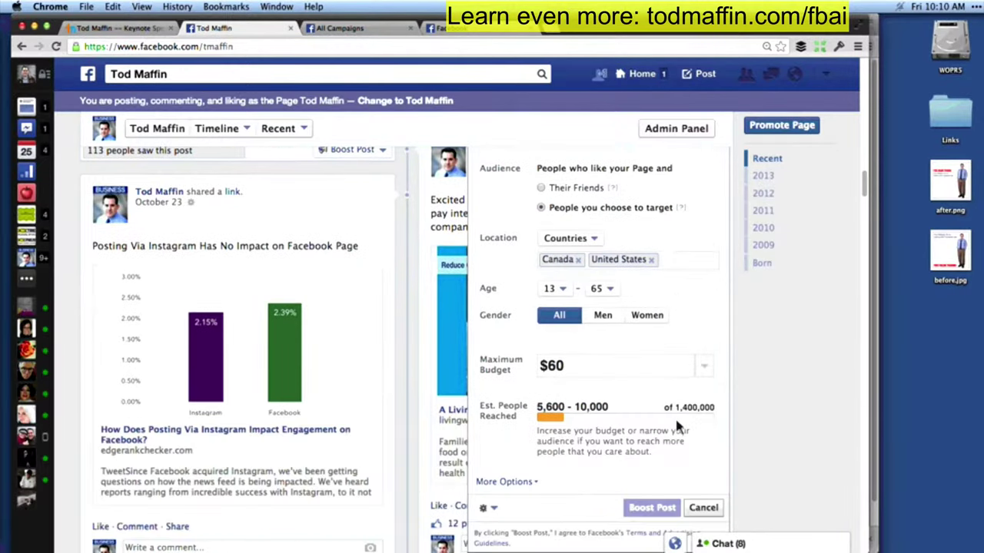
pyautogui.scroll(2, 676, 426)
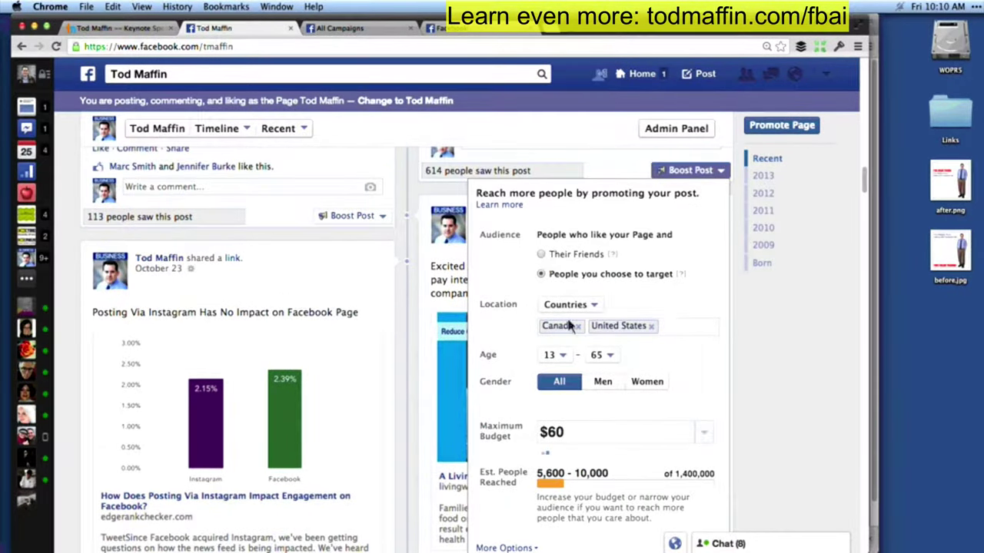
pyautogui.click(705, 154)
pyautogui.scroll(4, 730, 260)
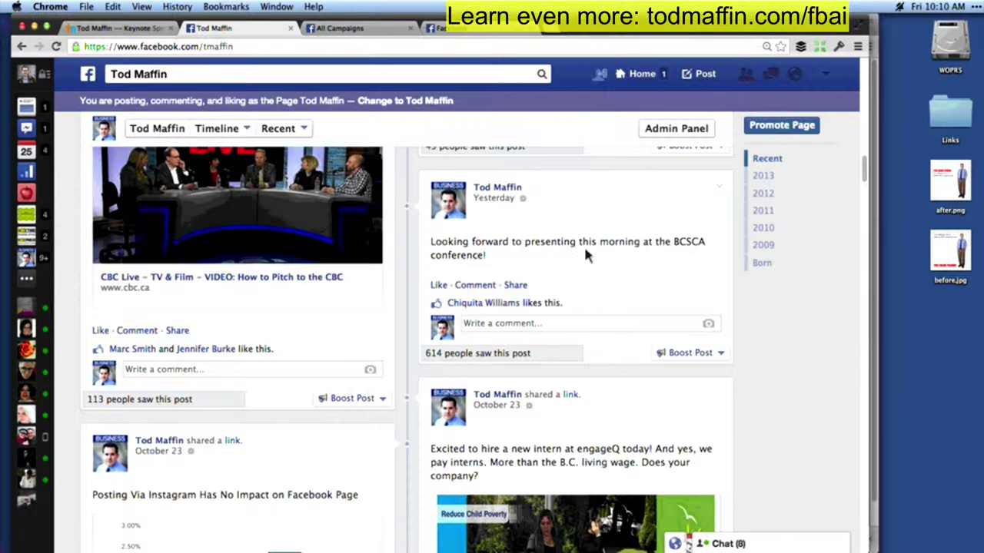
# Step: Open the Ads Manager and start creating a new ad
pyautogui.click(34, 174)
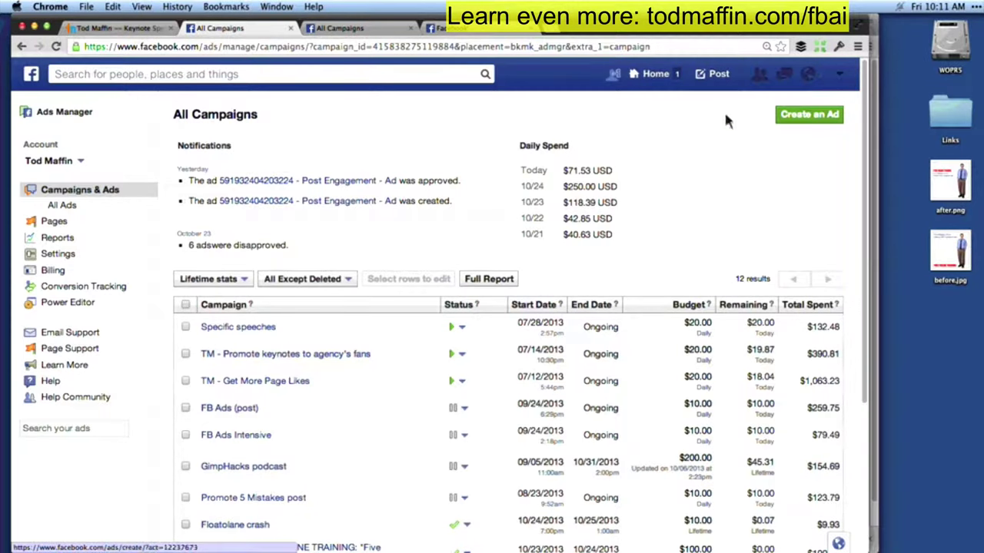
pyautogui.click(807, 115)
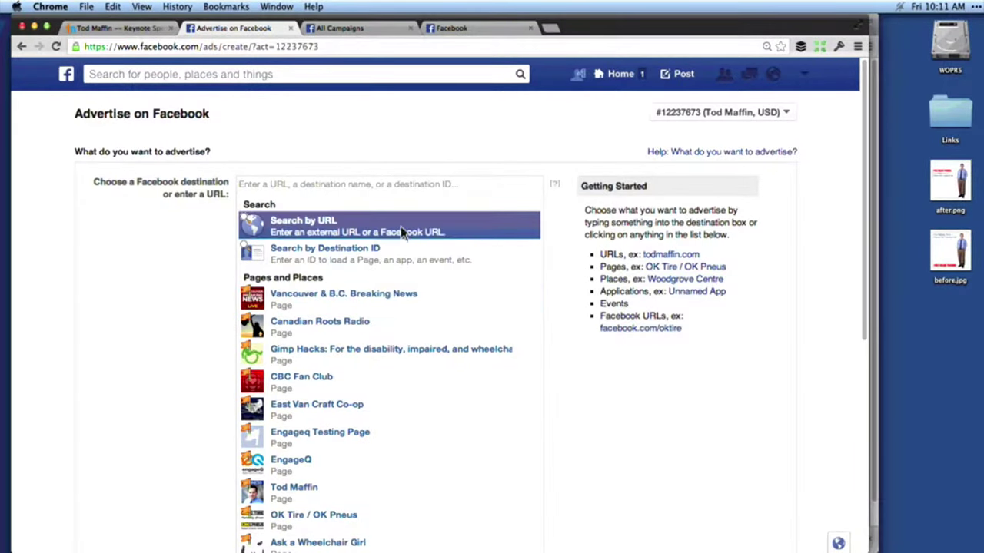
pyautogui.click(338, 223)
pyautogui.write('www.to')
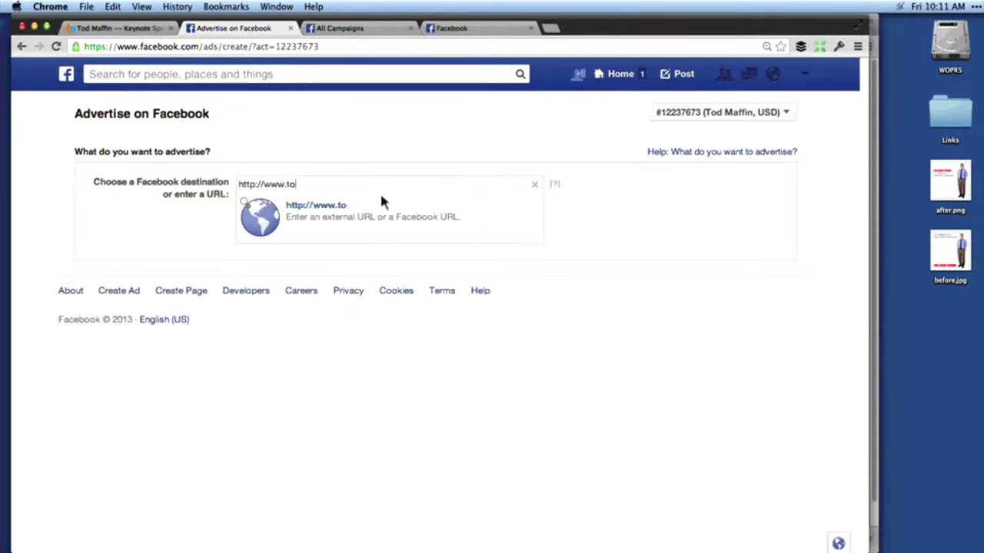
pyautogui.write('dmaffin.com')
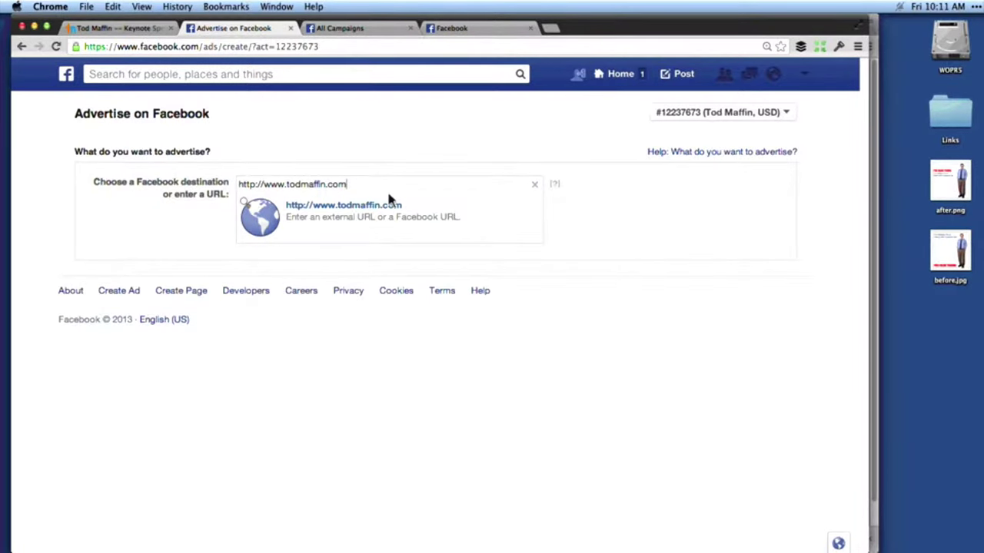
pyautogui.click(535, 184)
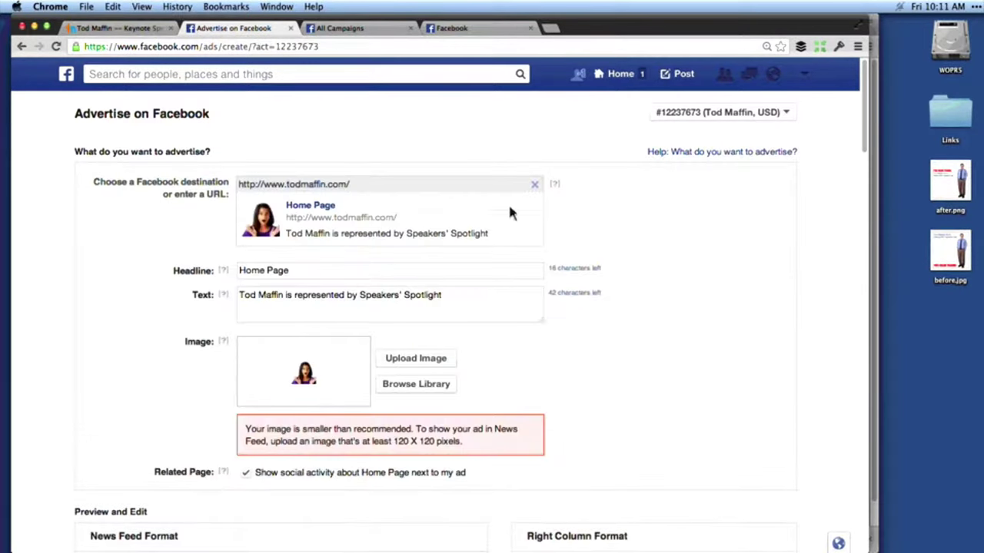
pyautogui.click(535, 185)
# Step: Choose the account owner's own Facebook Page as the ad's destination
pyautogui.scroll(-3, 453, 273)
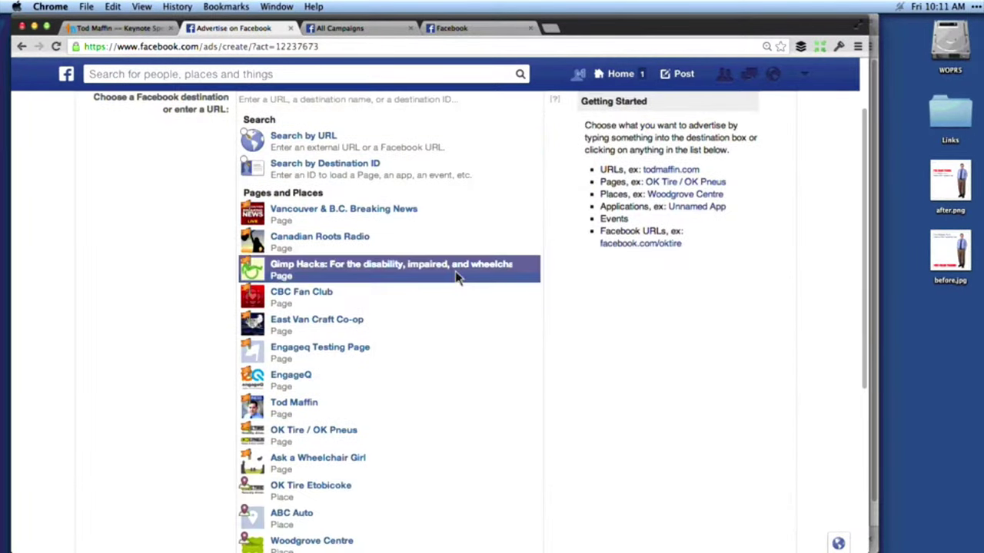
pyautogui.click(329, 418)
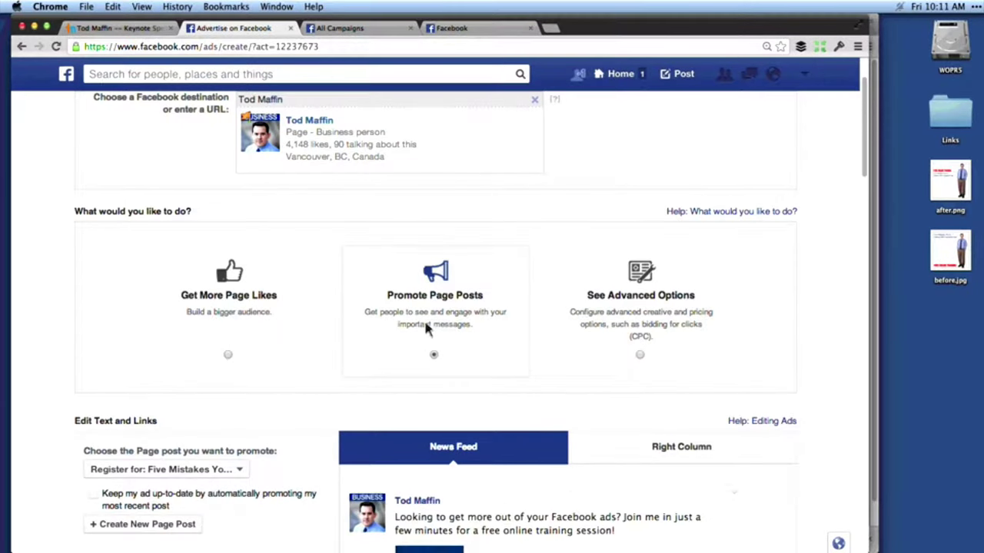
# Step: Select the "Looking forward to presenting this morning" post for promotion and preview it in the Right Column and News Feed formats
pyautogui.scroll(-3, 48, 401)
pyautogui.click(240, 281)
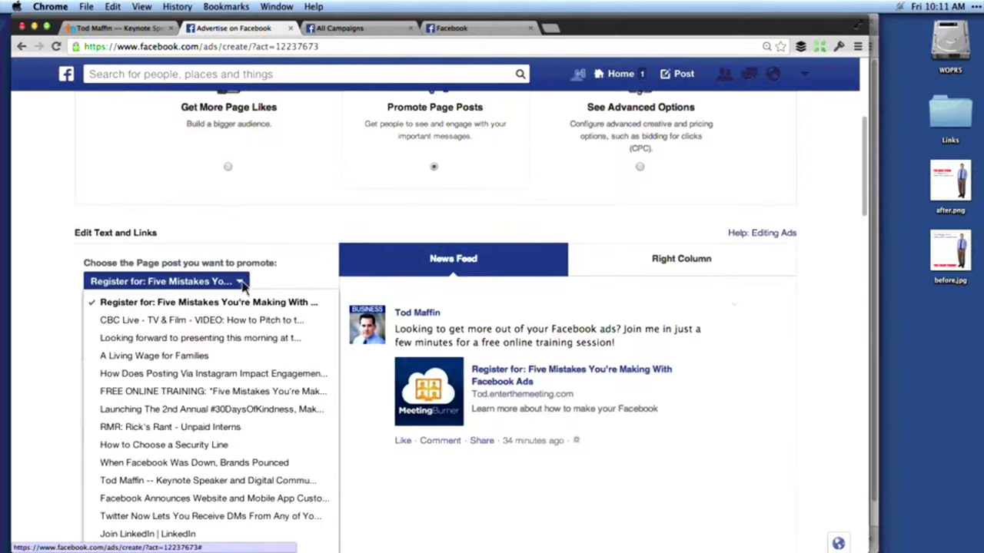
pyautogui.click(220, 344)
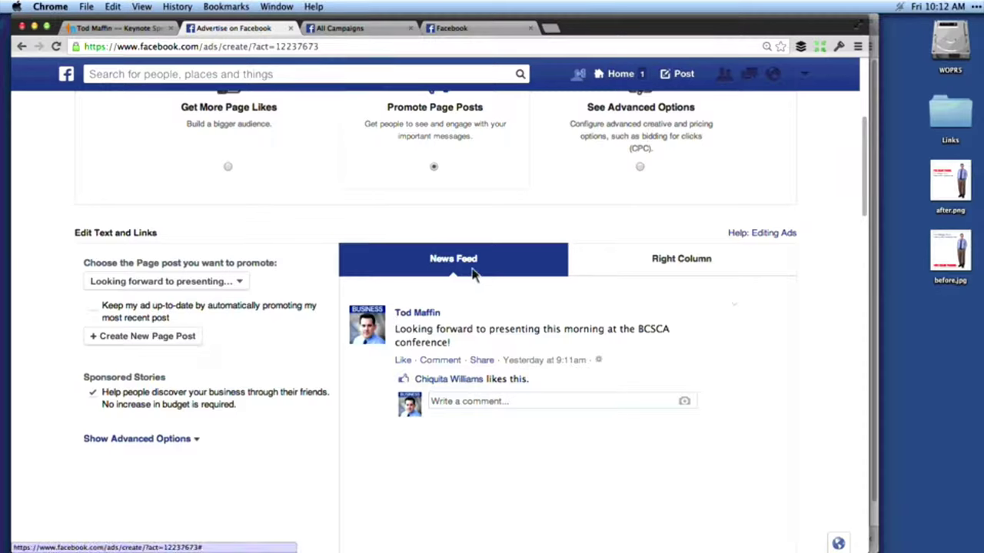
pyautogui.click(618, 267)
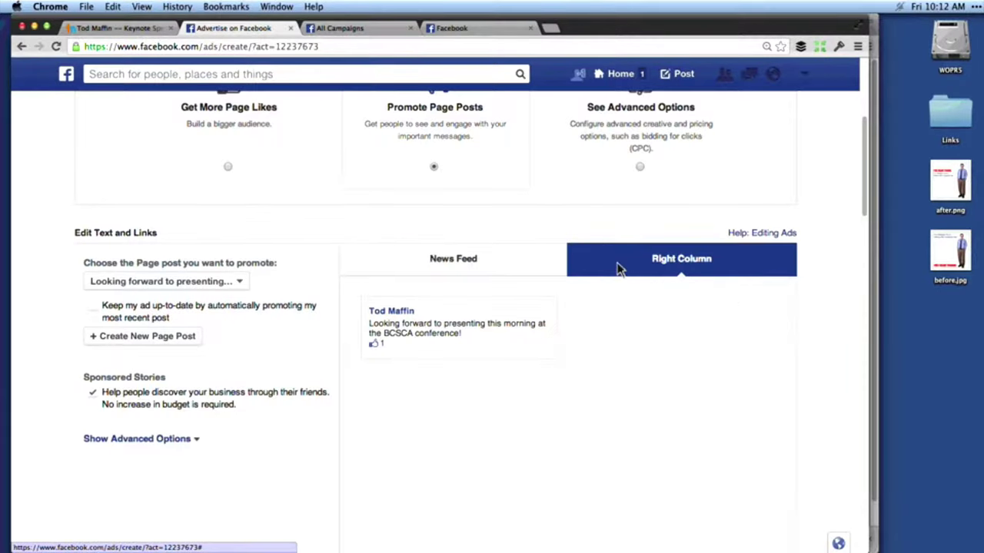
pyautogui.click(513, 269)
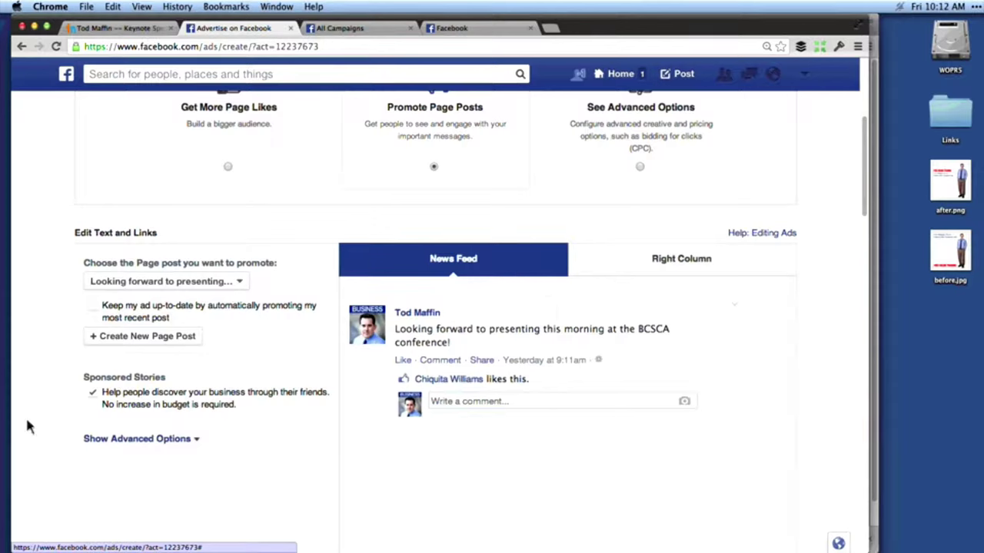
# Step: Set the audience's minimum age to 21
pyautogui.scroll(-7, 27, 423)
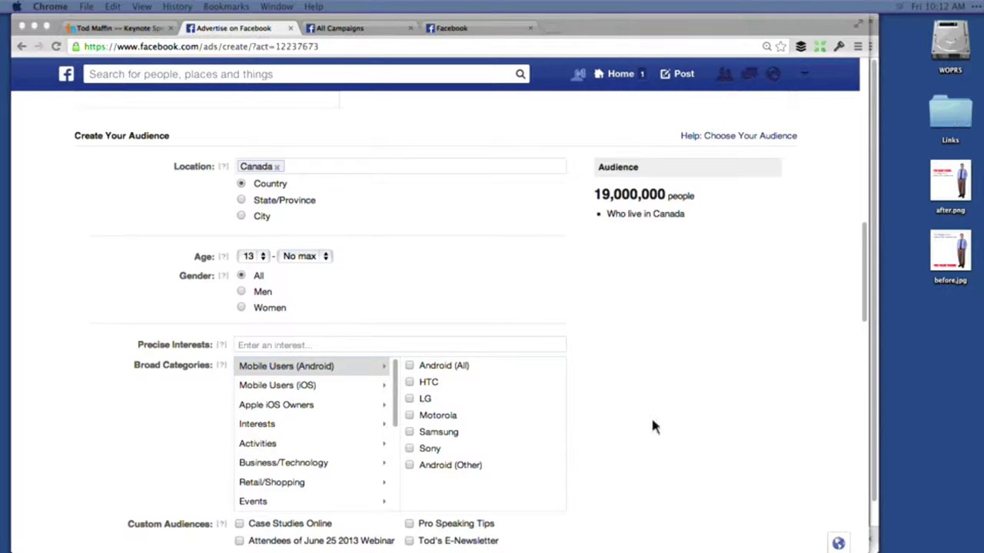
pyautogui.click(258, 258)
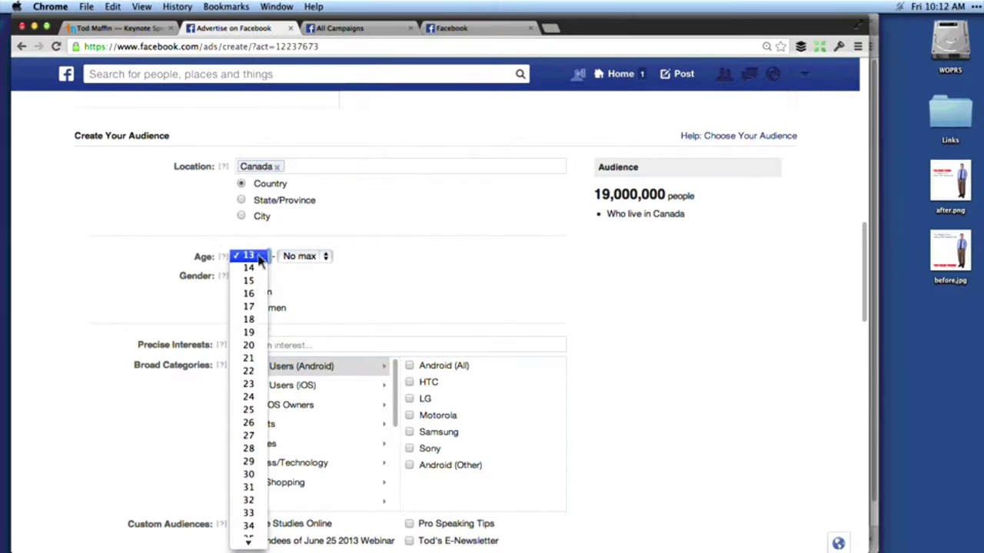
pyautogui.click(260, 359)
# Step: Try Education from the precise interests as the audience's interest and remove it
pyautogui.scroll(-3, 615, 335)
pyautogui.click(369, 245)
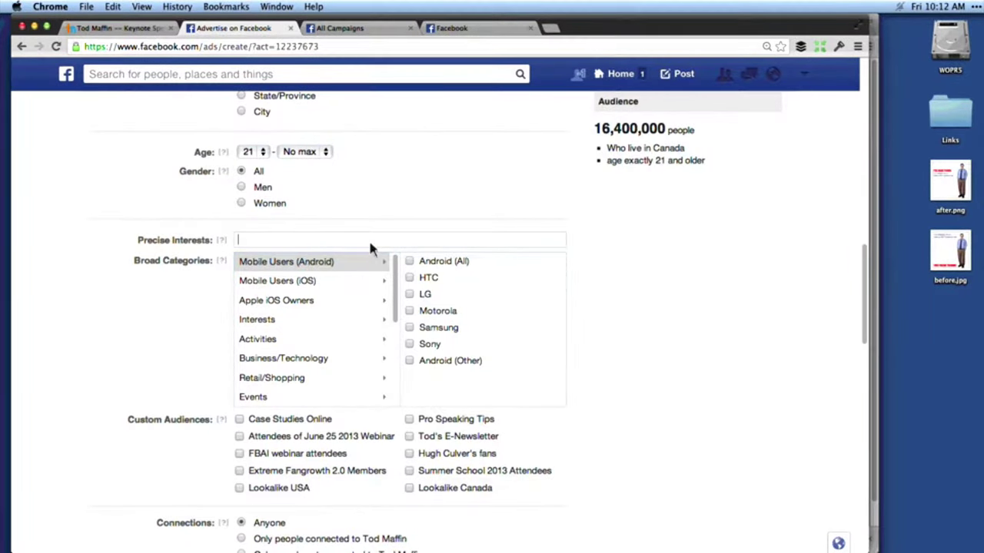
pyautogui.write('education')
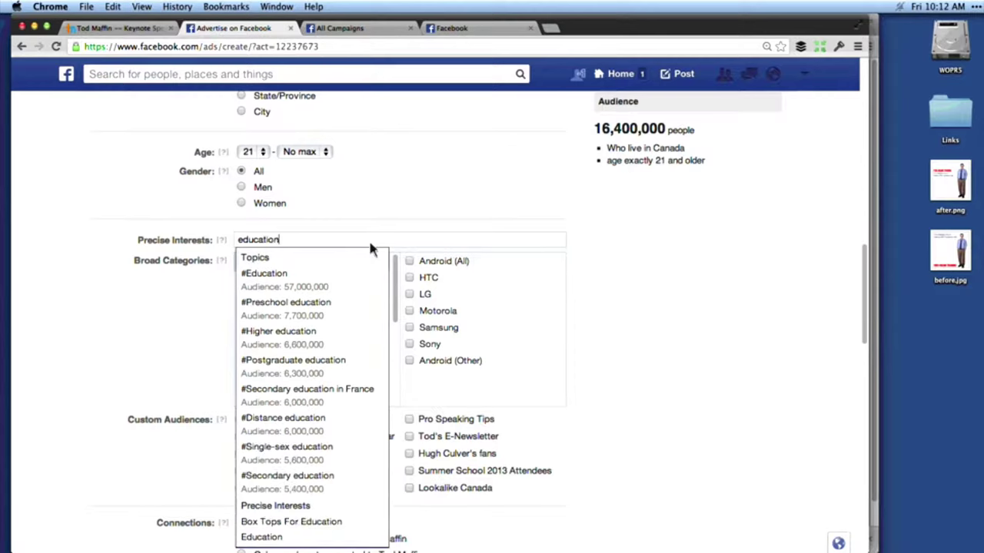
pyautogui.click(294, 538)
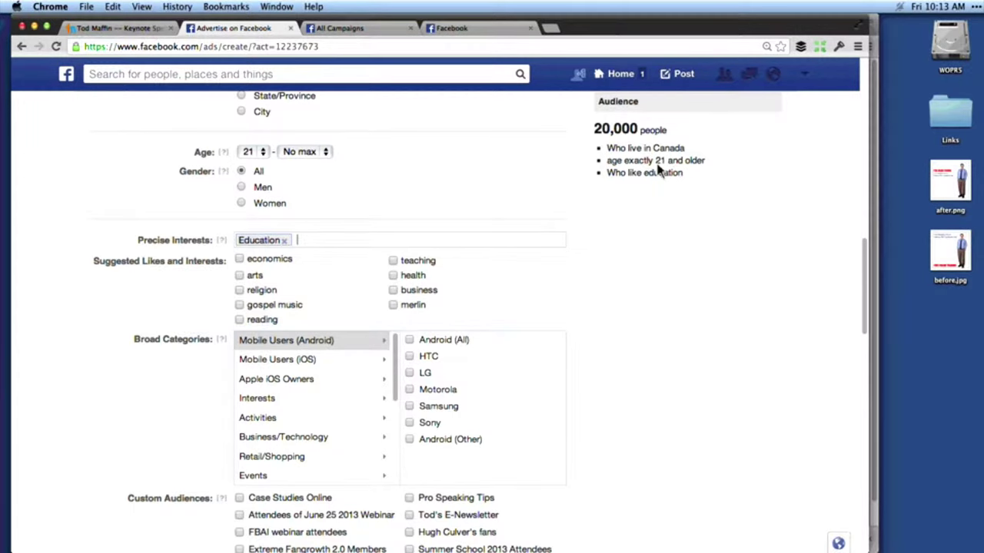
pyautogui.click(284, 241)
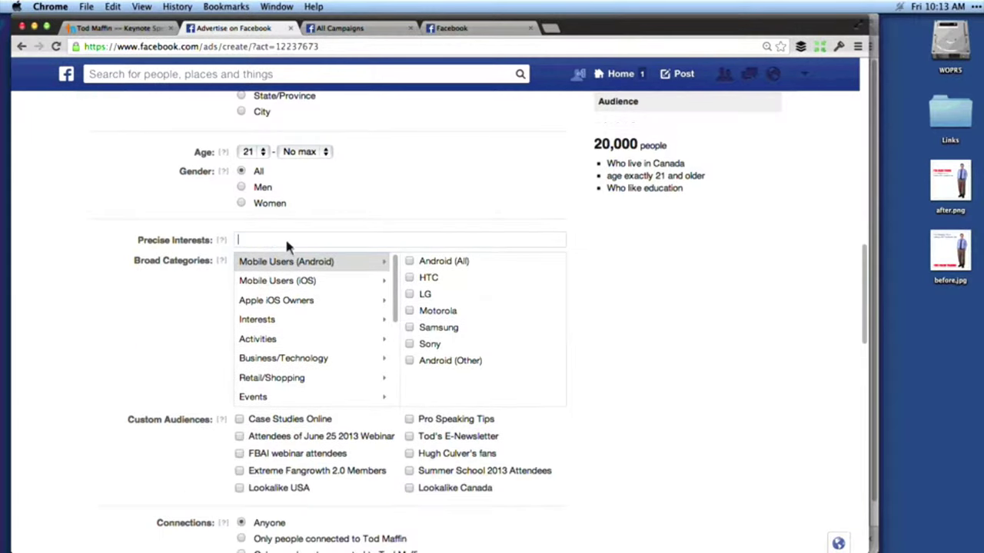
# Step: Try the broader #Education topic as the audience's interest and clear it
pyautogui.write('educ')
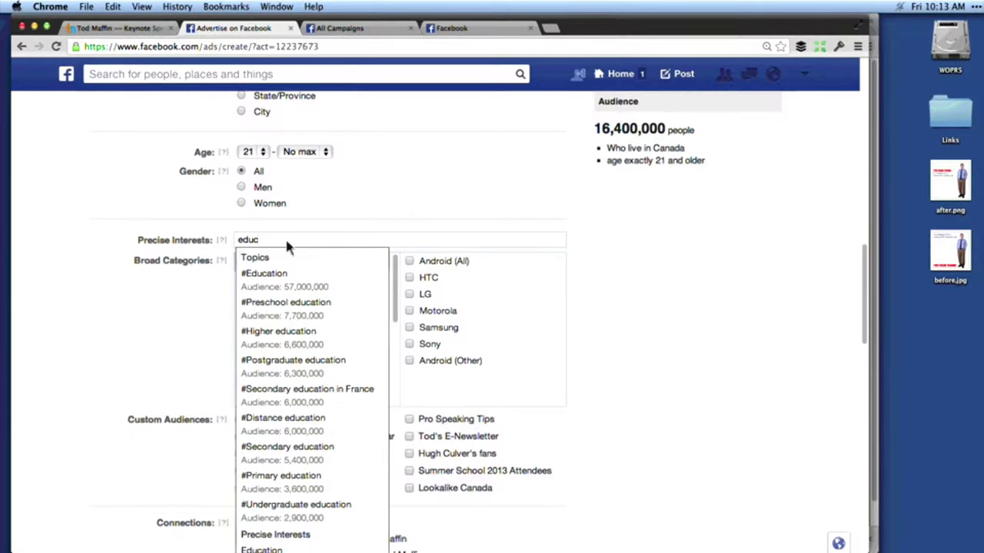
pyautogui.click(351, 279)
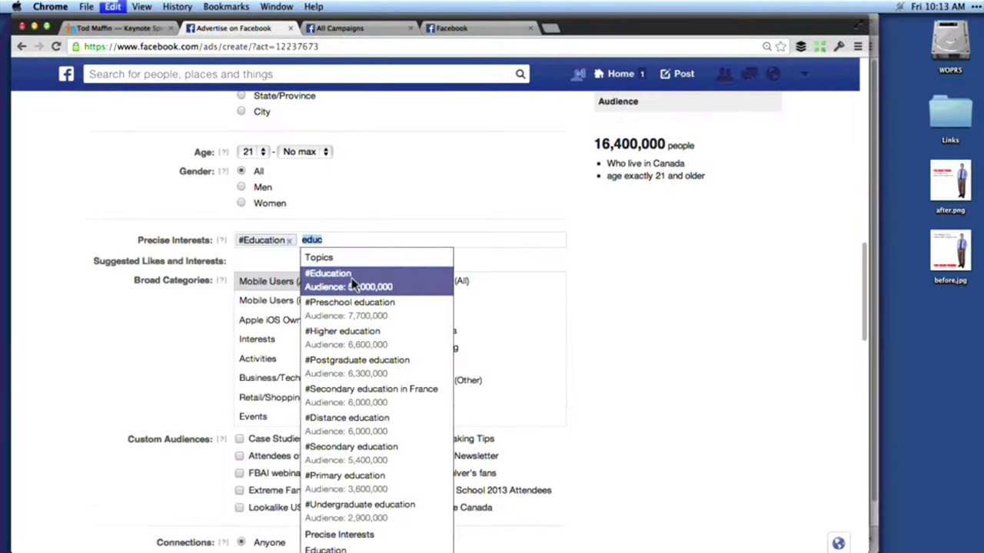
pyautogui.press('BackSpace')
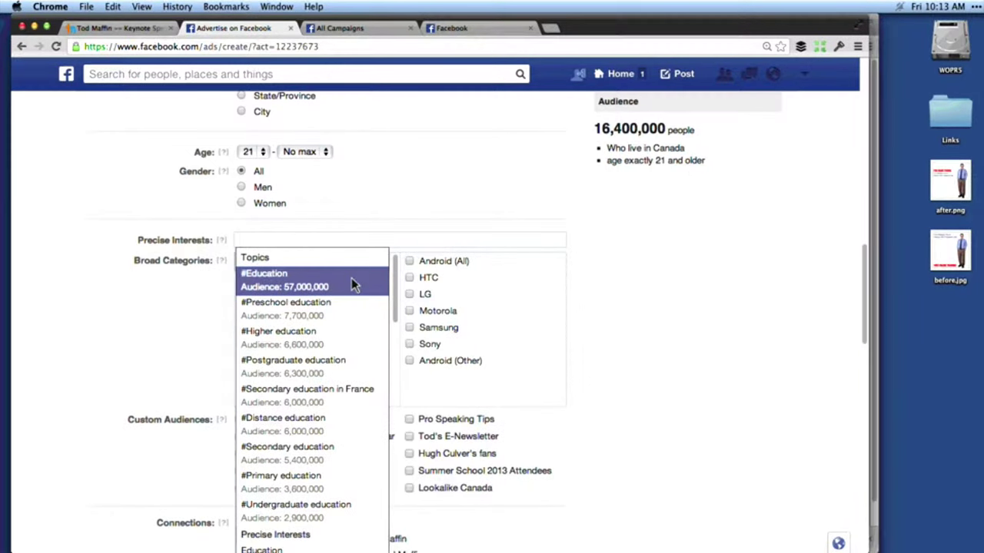
# Step: Look up the topics and precise interests suggested for cooking
pyautogui.write('cooking')
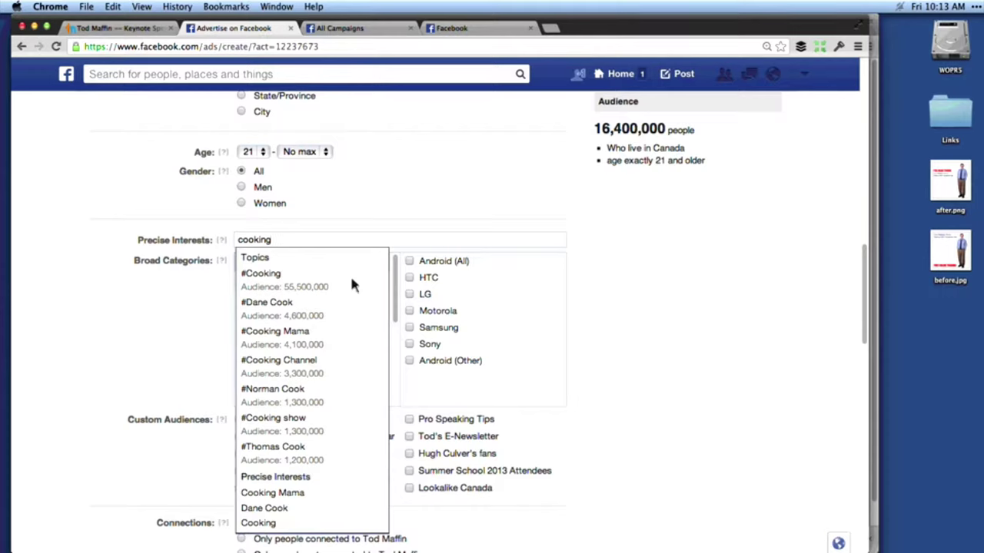
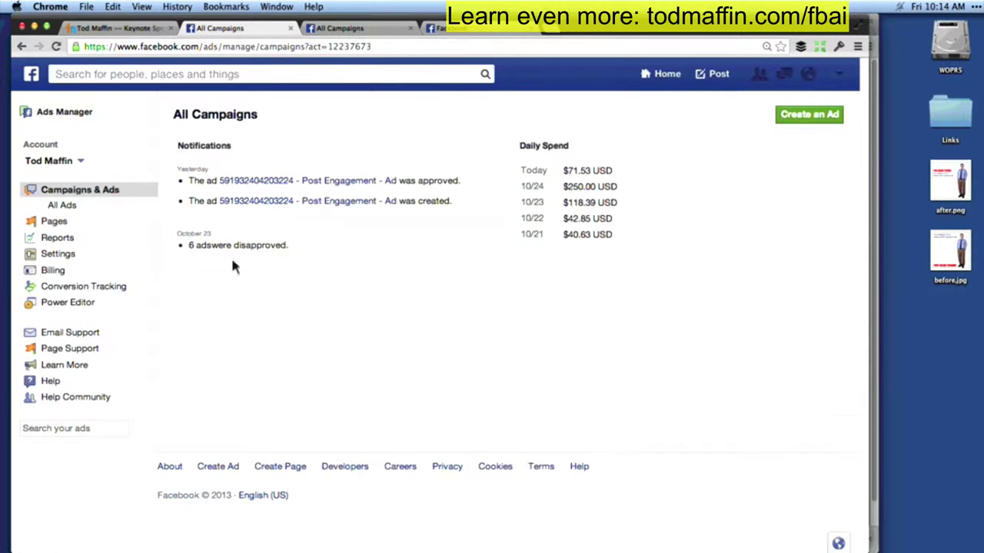
# Step: Open the Promote 5 Mistakes post campaign and view the preview and targeting details of its feed ad
pyautogui.scroll(-3, 376, 308)
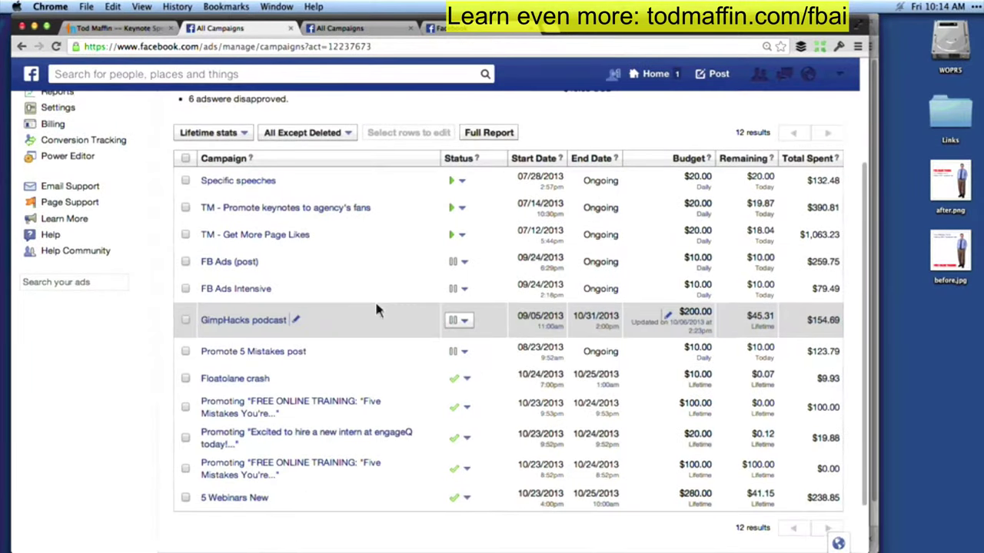
pyautogui.click(261, 352)
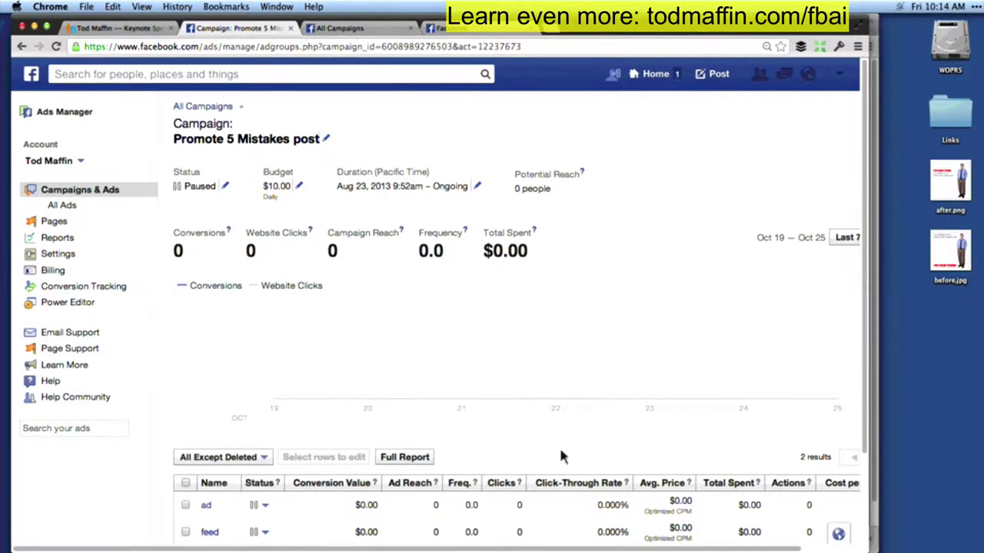
pyautogui.scroll(-3, 558, 437)
pyautogui.click(208, 425)
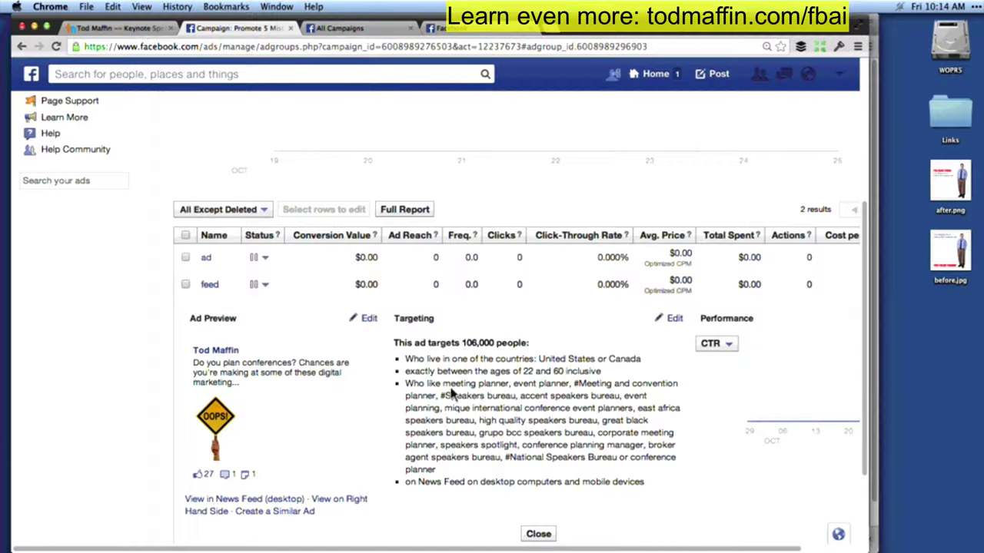
# Step: Highlight the event planner interest and the News Feed placement in the feed ad's targeting details
pyautogui.moveTo(451, 389); pyautogui.dragTo(542, 394)
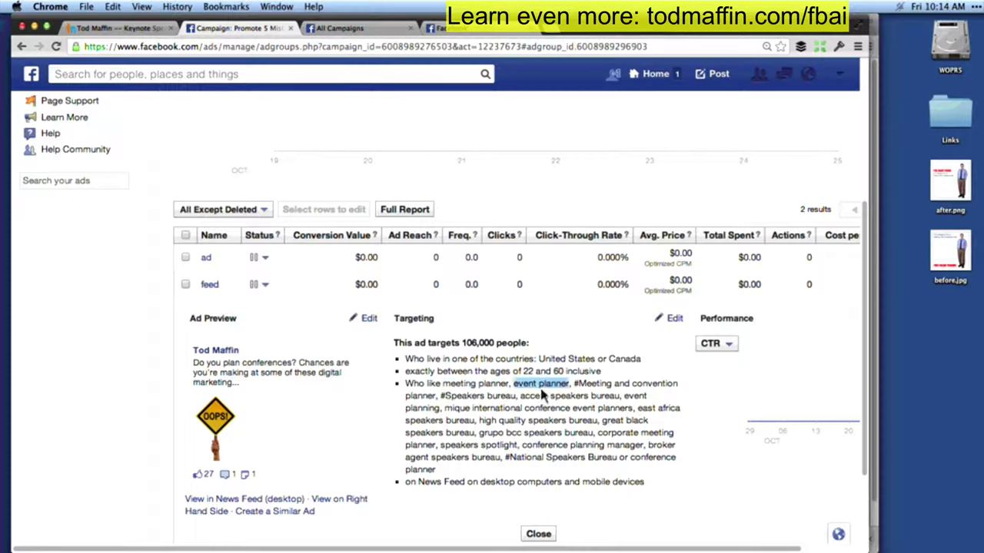
pyautogui.click(545, 395)
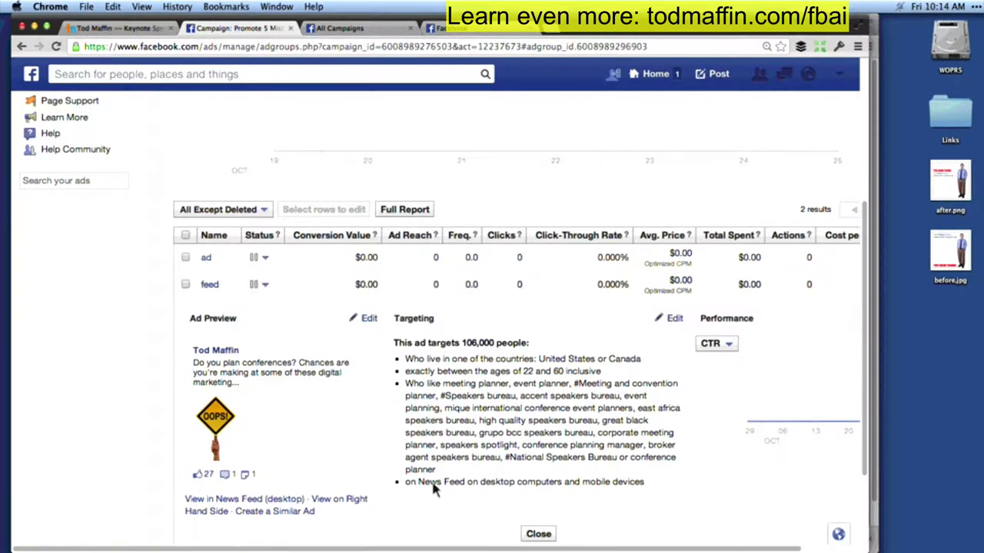
pyautogui.moveTo(428, 484); pyautogui.dragTo(523, 498)
# Step: Preview the feed ad in the desktop News Feed and close the preview
pyautogui.click(289, 499)
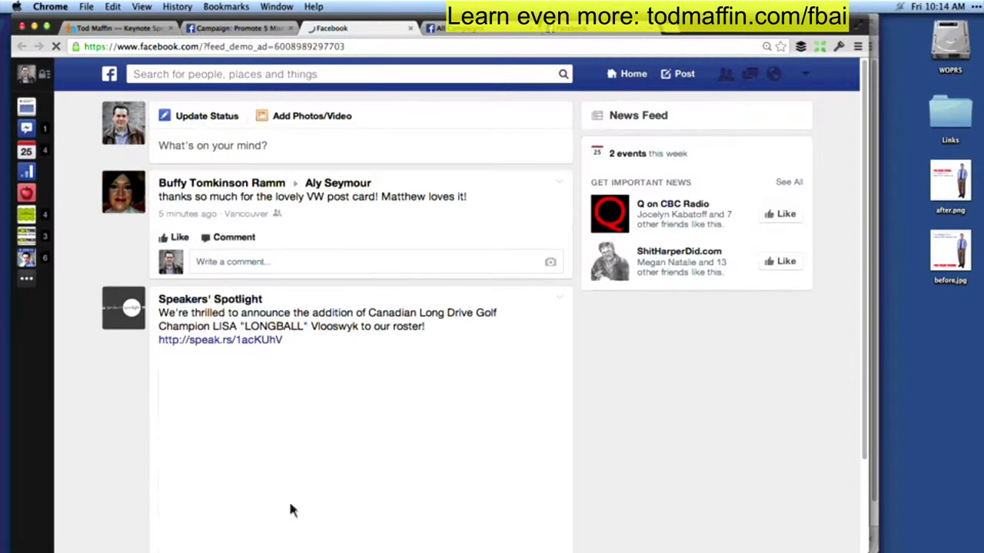
pyautogui.scroll(-3, 362, 461)
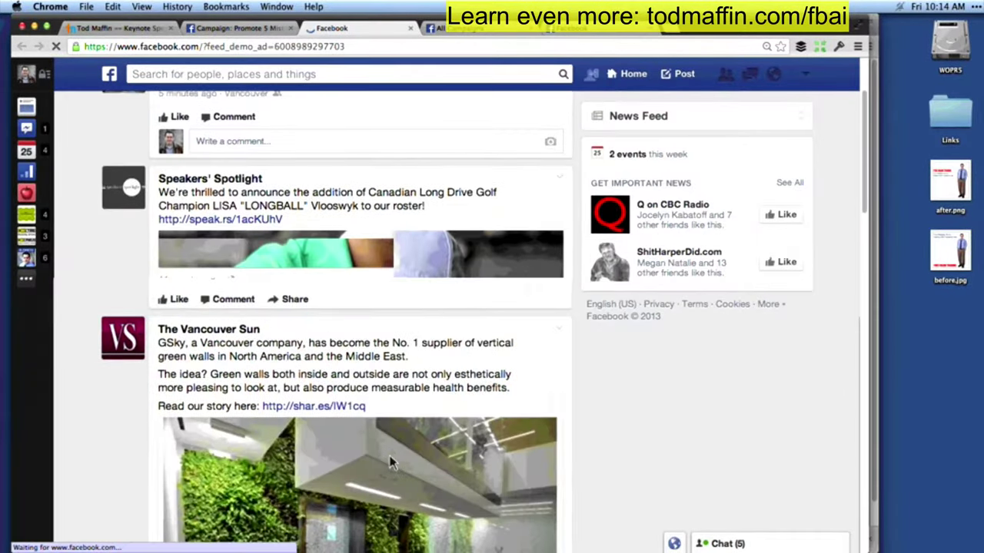
pyautogui.press('super+w')
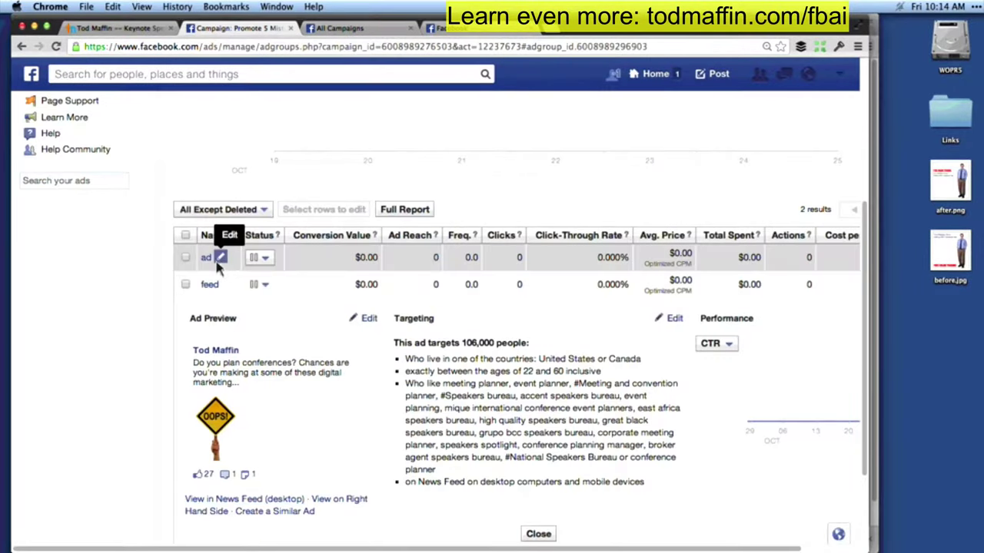
# Step: Show the preview and targeting details of the campaign's other ad, named ad, and review the campaign summary
pyautogui.click(216, 261)
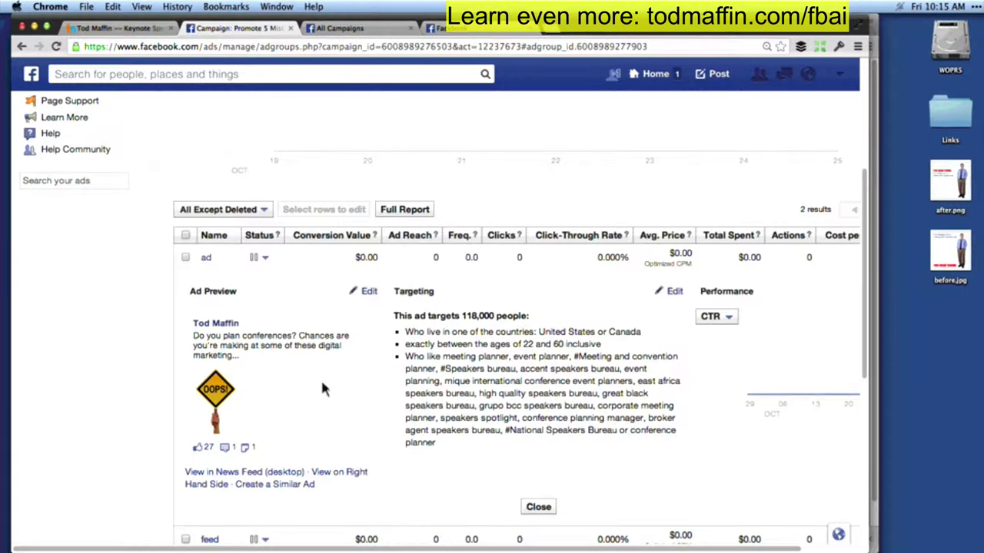
pyautogui.scroll(5, 322, 388)
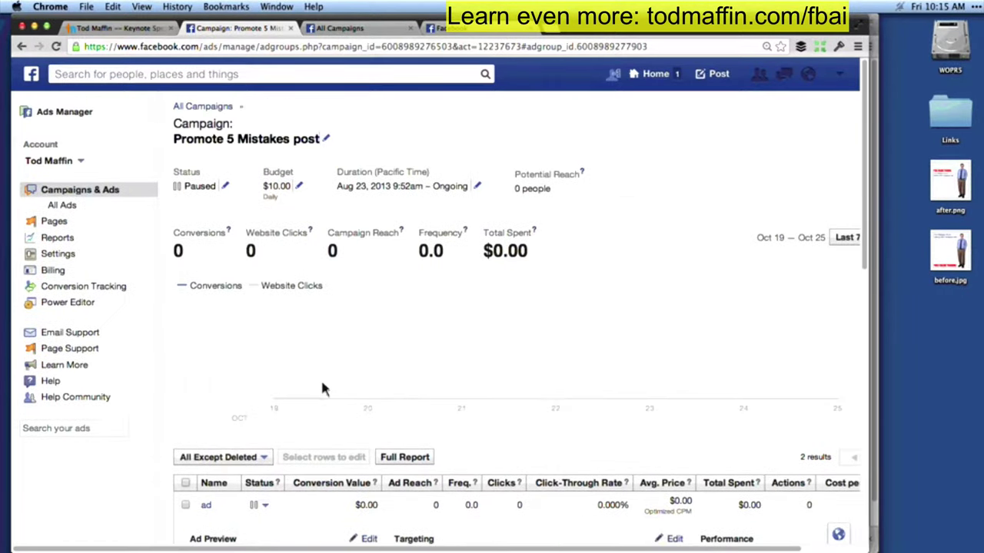
pyautogui.click(957, 150)
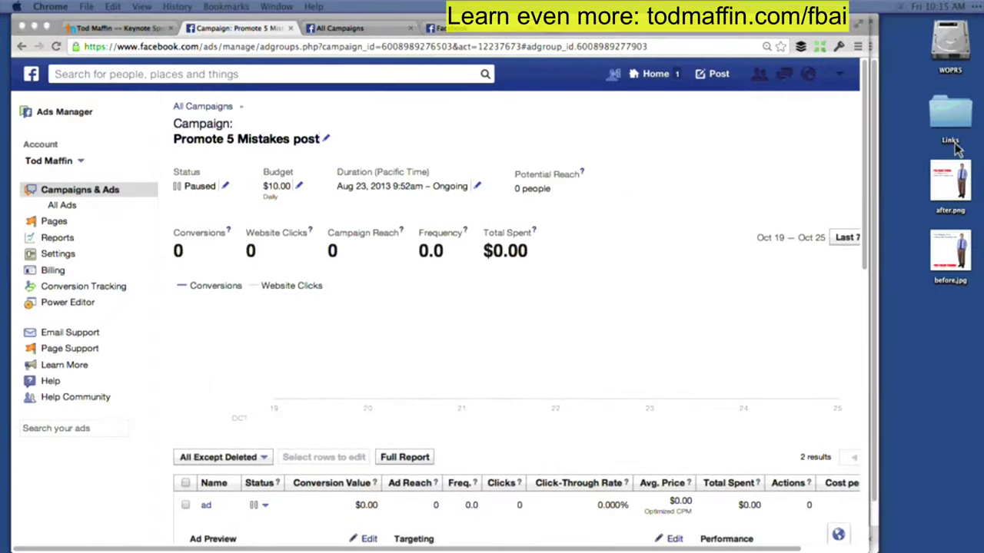
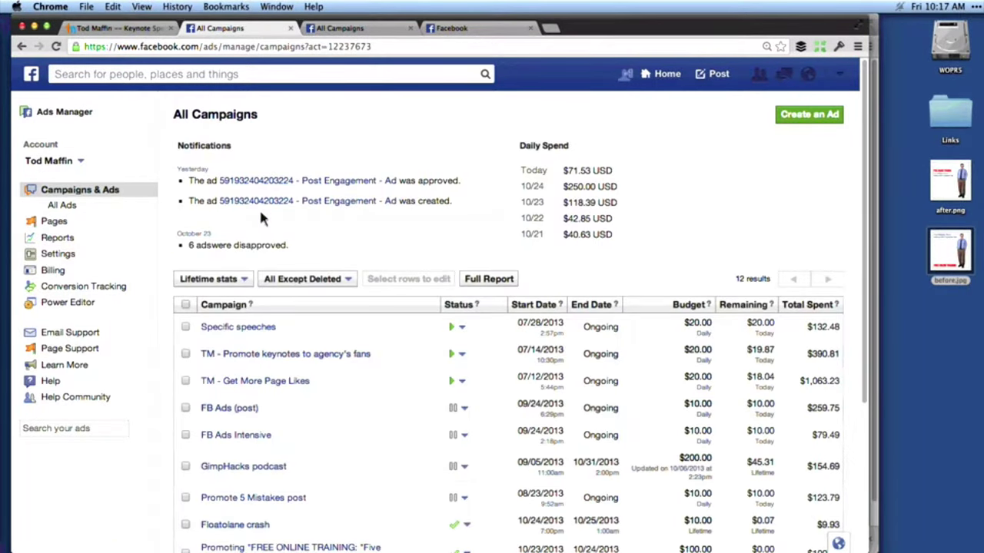
# Step: Filter the campaign list to show only completed or deleted campaigns
pyautogui.scroll(-3, 259, 219)
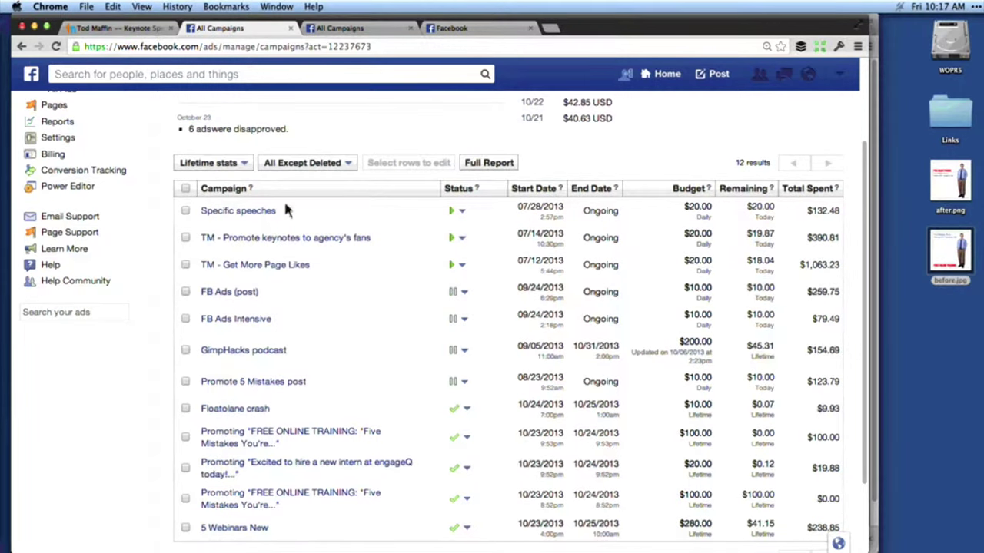
pyautogui.click(326, 168)
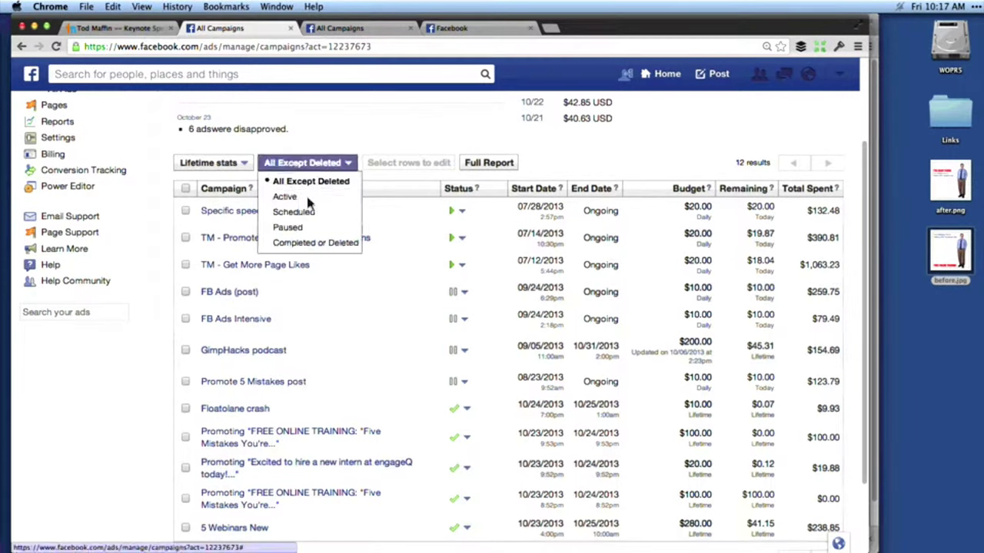
pyautogui.click(308, 243)
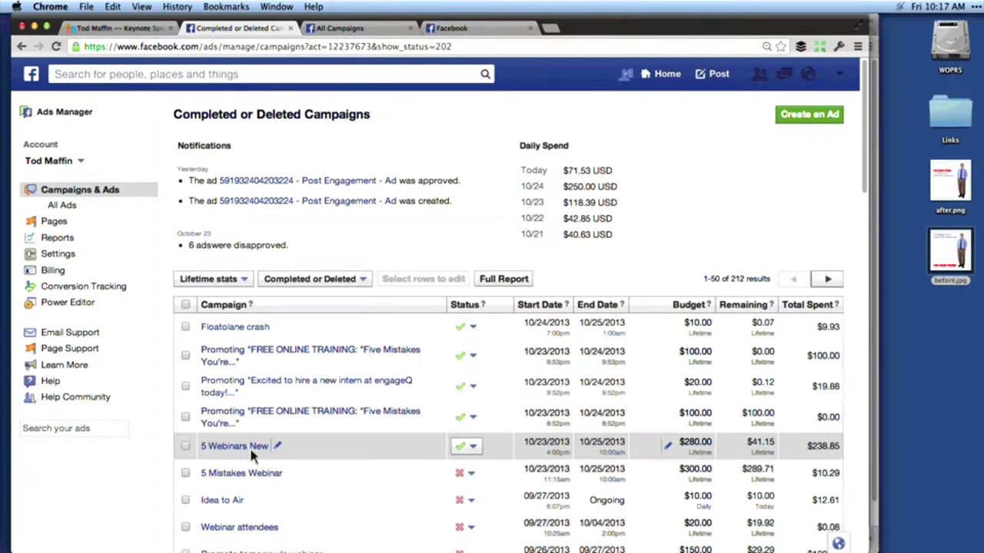
# Step: Review the performance figures and ad list of the 5 Mistakes Webinar campaign, and return to the campaign list
pyautogui.click(248, 474)
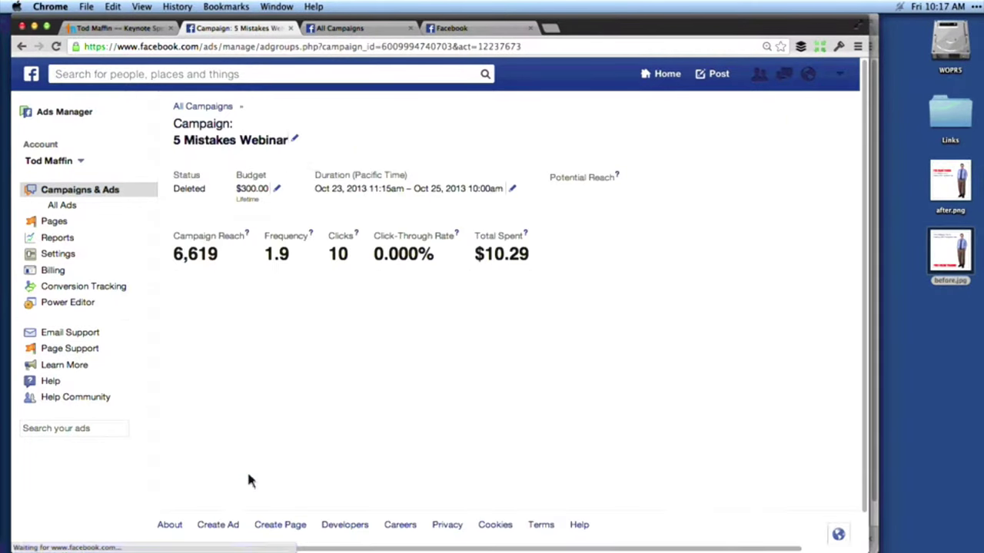
pyautogui.scroll(-2, 248, 478)
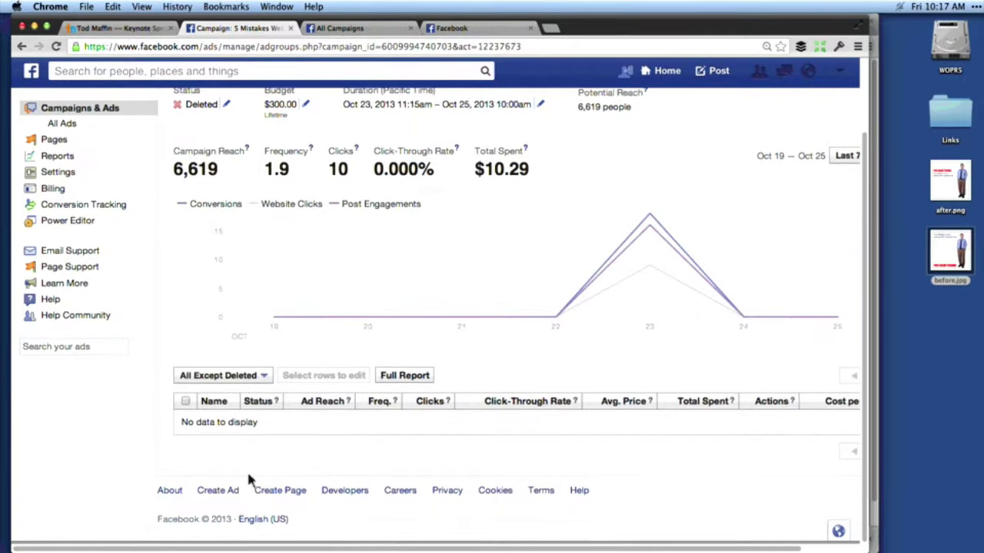
pyautogui.scroll(2, 249, 478)
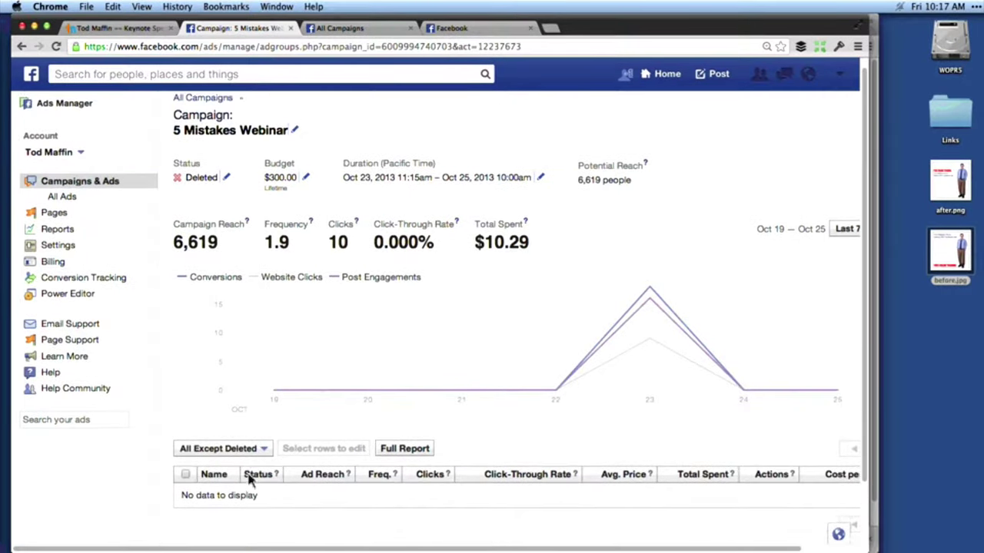
pyautogui.click(254, 474)
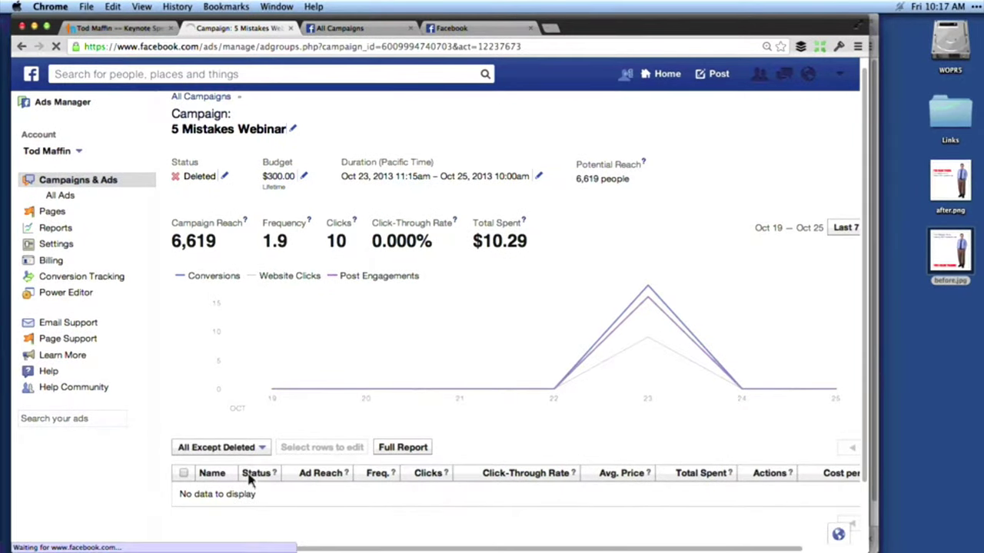
# Step: Compare the desktop images before.jpg and after.png in Quick Look and close the preview
pyautogui.click(957, 257)
pyautogui.press('space')
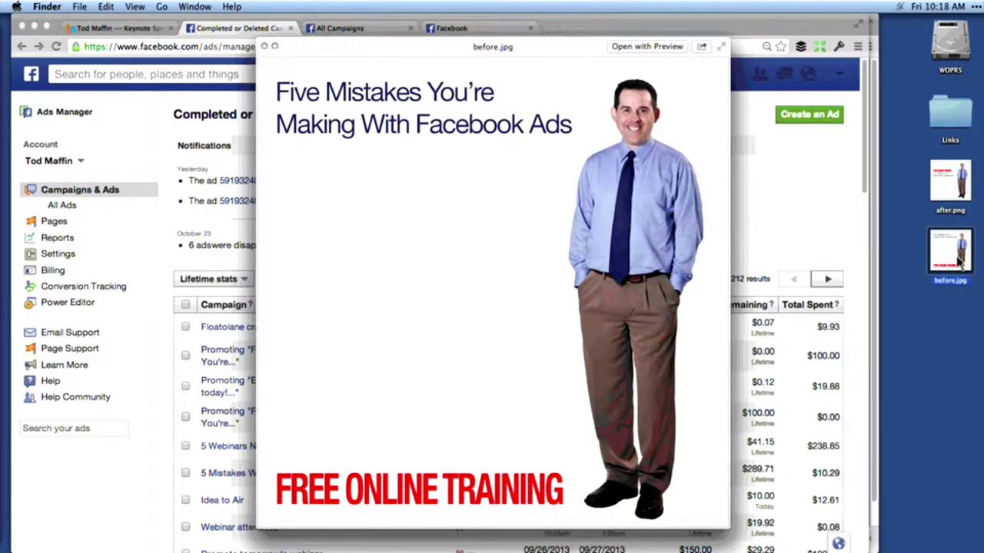
pyautogui.click(950, 194)
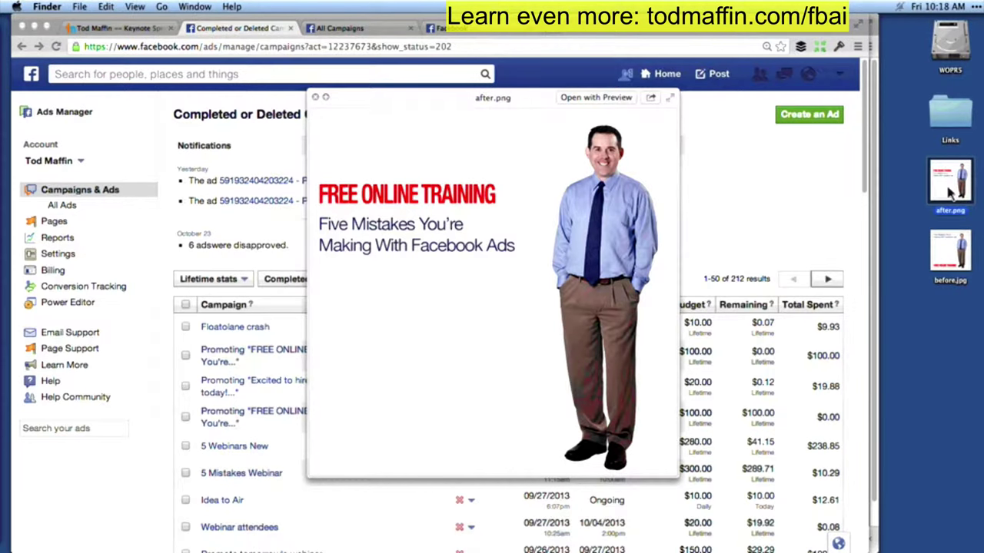
pyautogui.press('Down')
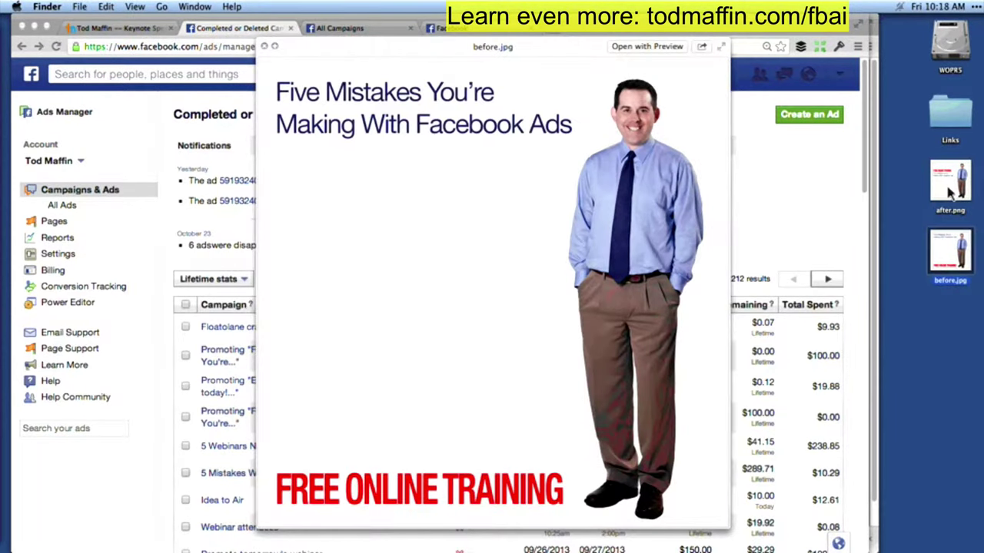
pyautogui.press('Up')
pyautogui.press('space')
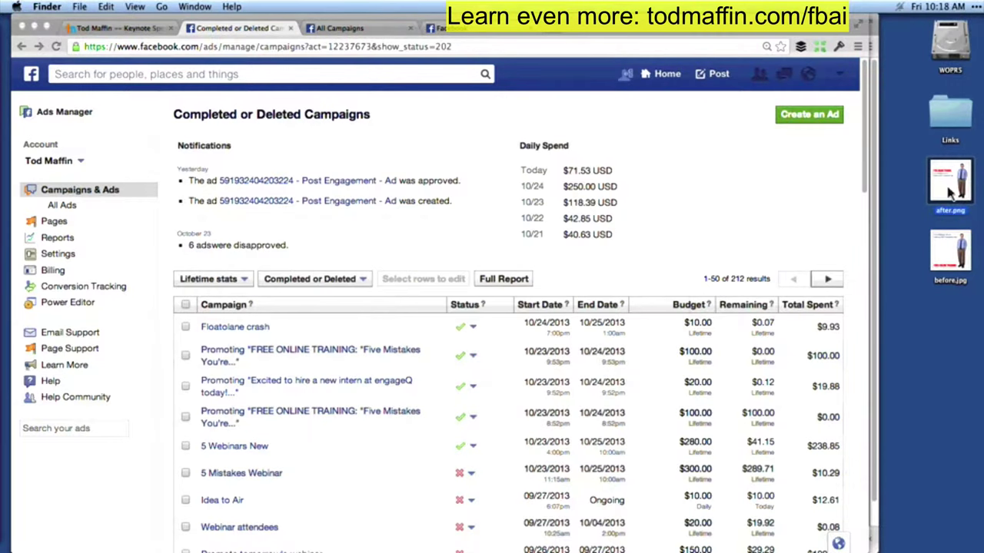
# Step: Switch to Keynote, present the slide with the bit.ly/grid20 link, and exit the slideshow
pyautogui.press('super+Tab')
pyautogui.press('super+Tab')
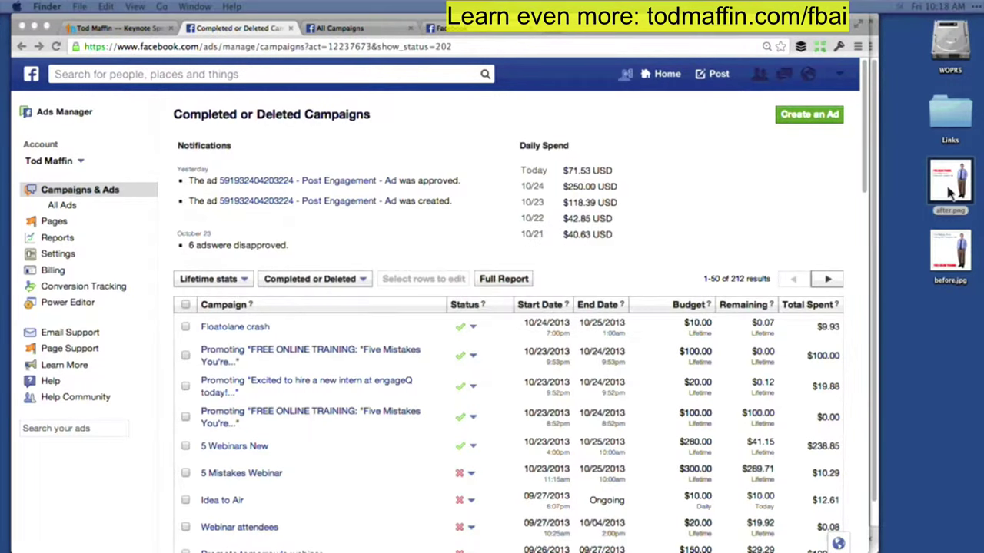
pyautogui.press('super+alt+p')
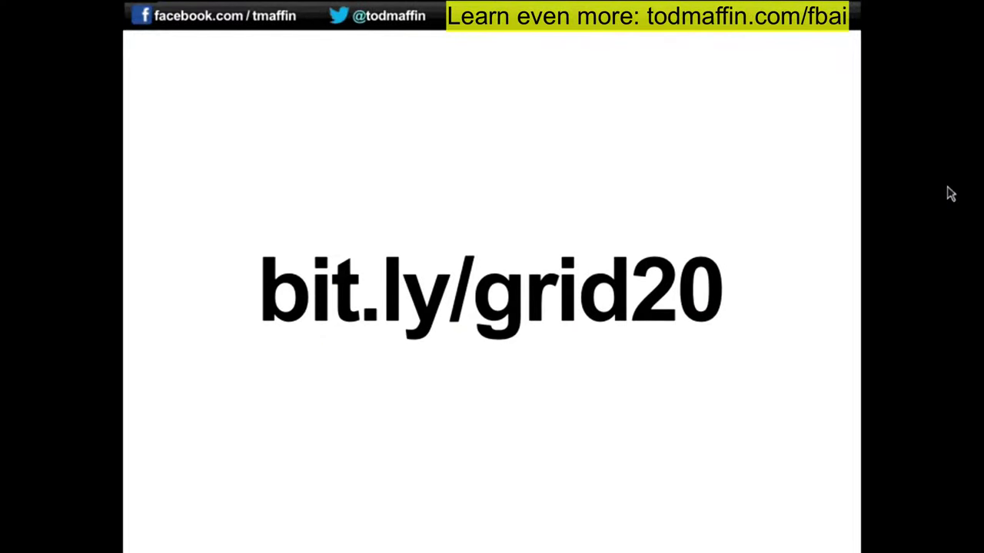
pyautogui.press('Escape')
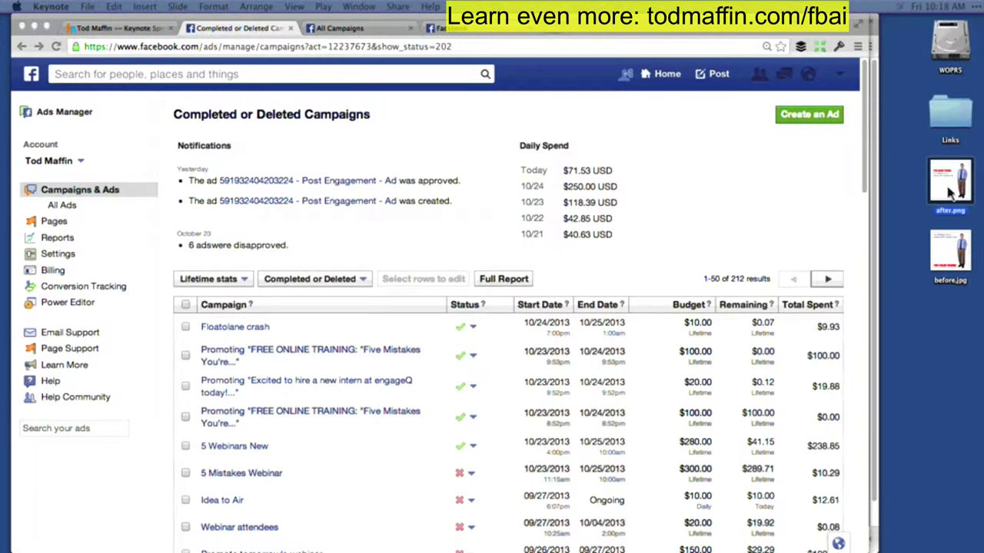
# Step: Switch to Facebook's Grid Tool page in Chrome and upload before.jpg from the Desktop
pyautogui.click(499, 31)
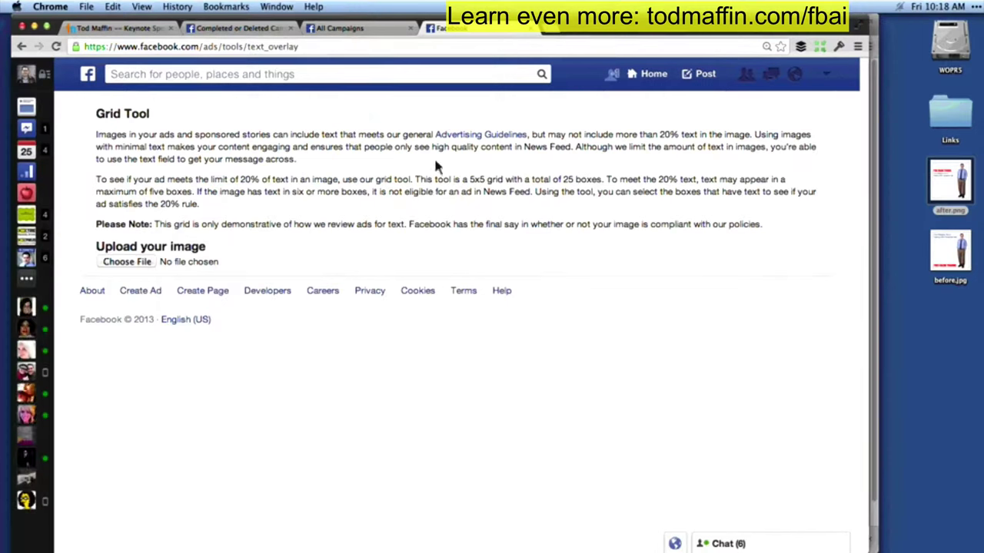
pyautogui.click(131, 264)
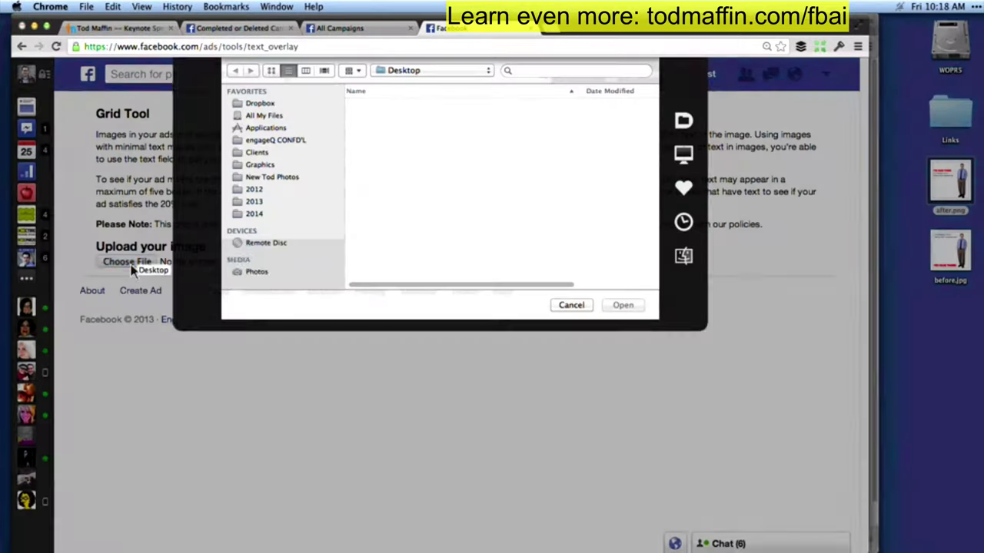
pyautogui.click(407, 120)
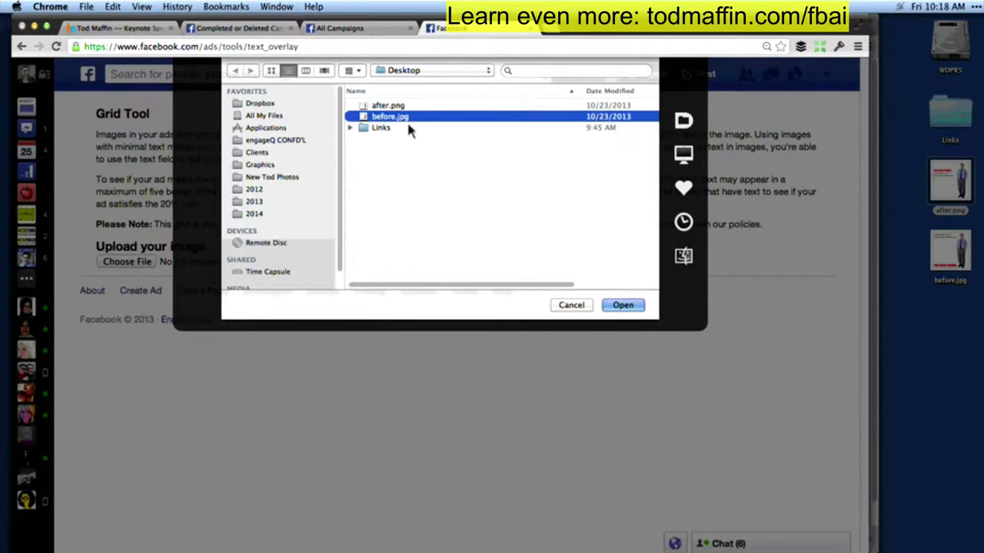
pyautogui.click(621, 305)
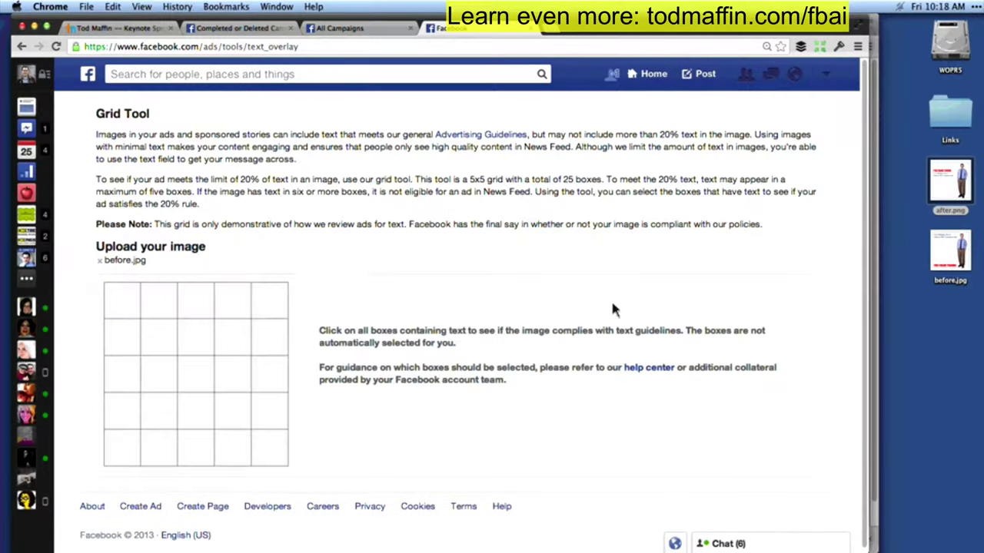
pyautogui.scroll(-5, 612, 310)
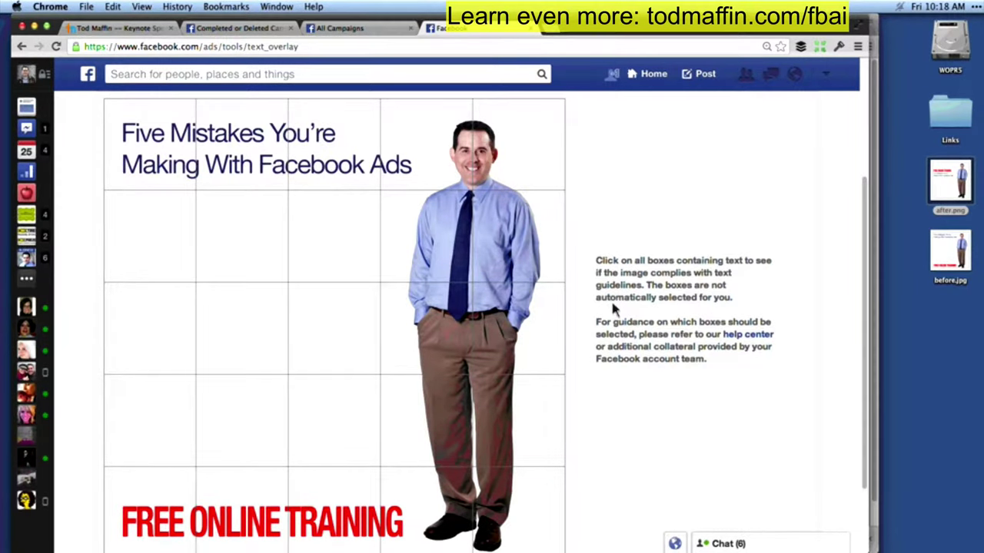
# Step: Mark the text boxes on before.jpg: the first four in the grid's top row and the first three in its bottom row
pyautogui.click(183, 177)
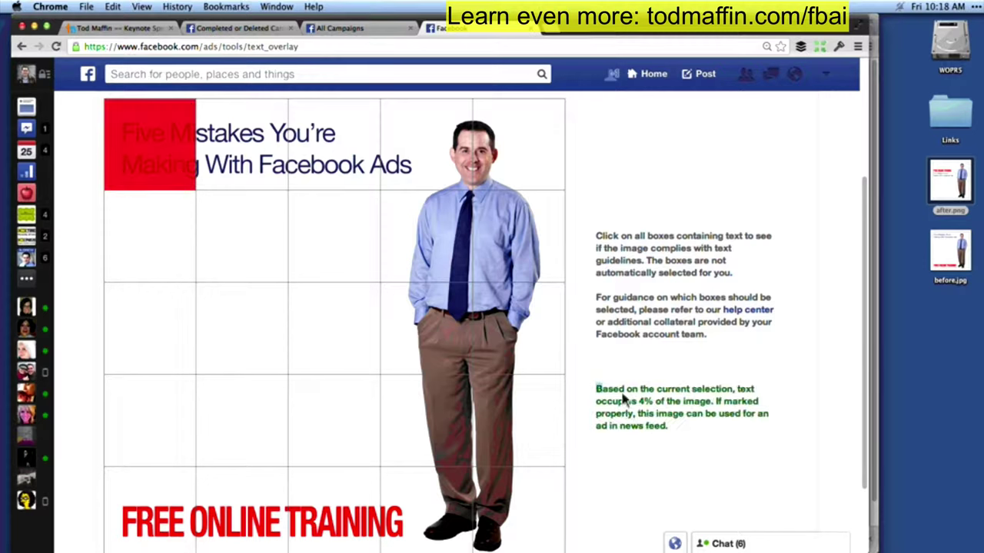
pyautogui.moveTo(597, 386); pyautogui.dragTo(714, 446)
pyautogui.click(694, 442)
pyautogui.click(216, 133)
pyautogui.click(358, 150)
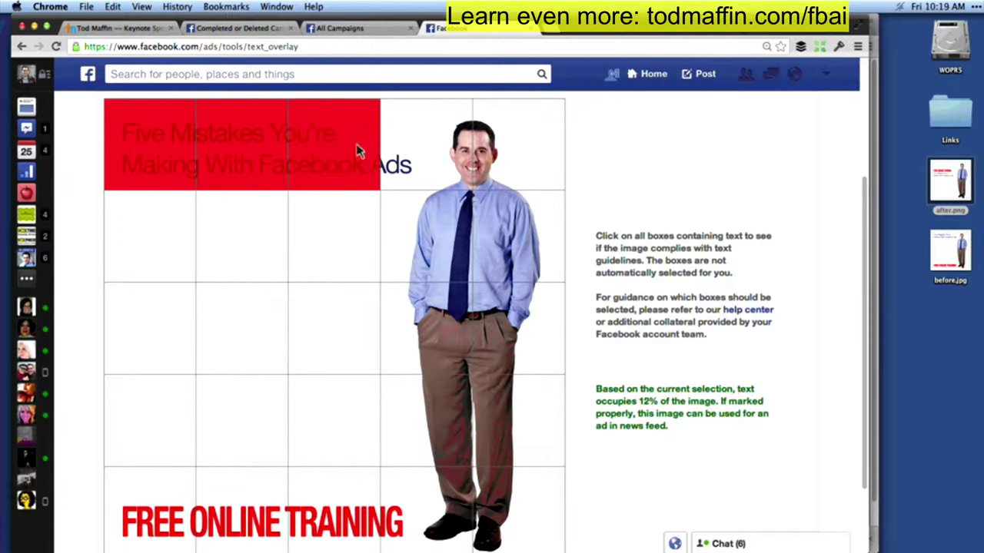
pyautogui.click(398, 150)
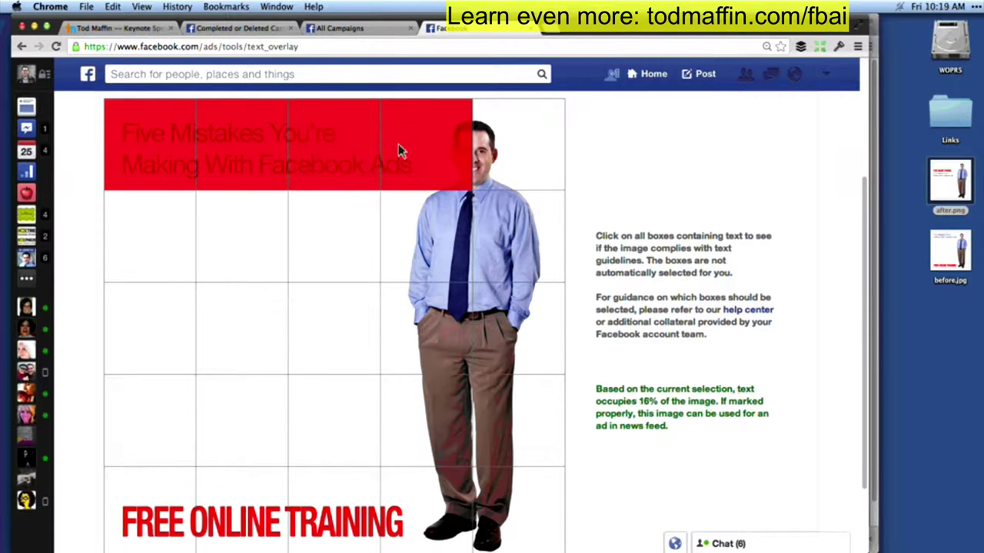
pyautogui.click(158, 504)
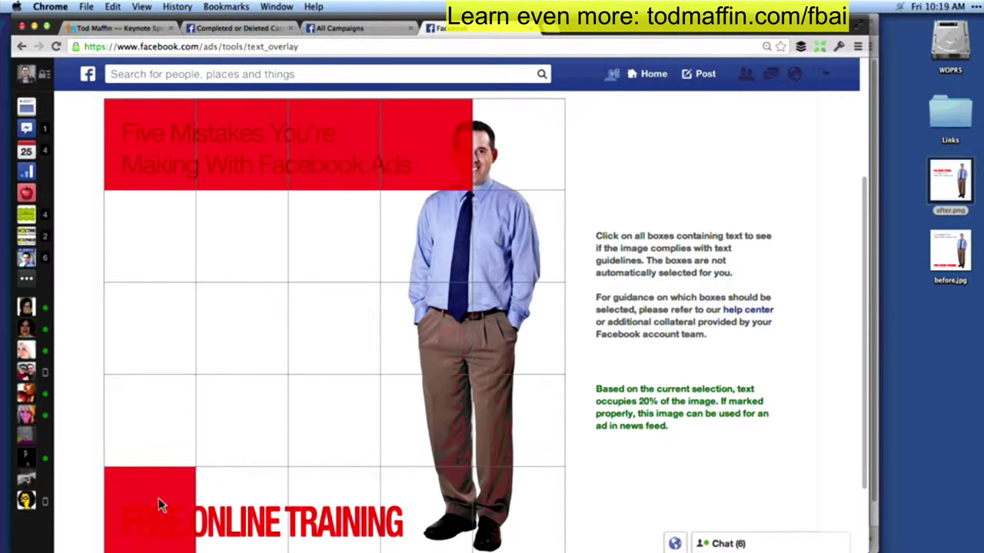
pyautogui.click(229, 506)
pyautogui.click(324, 506)
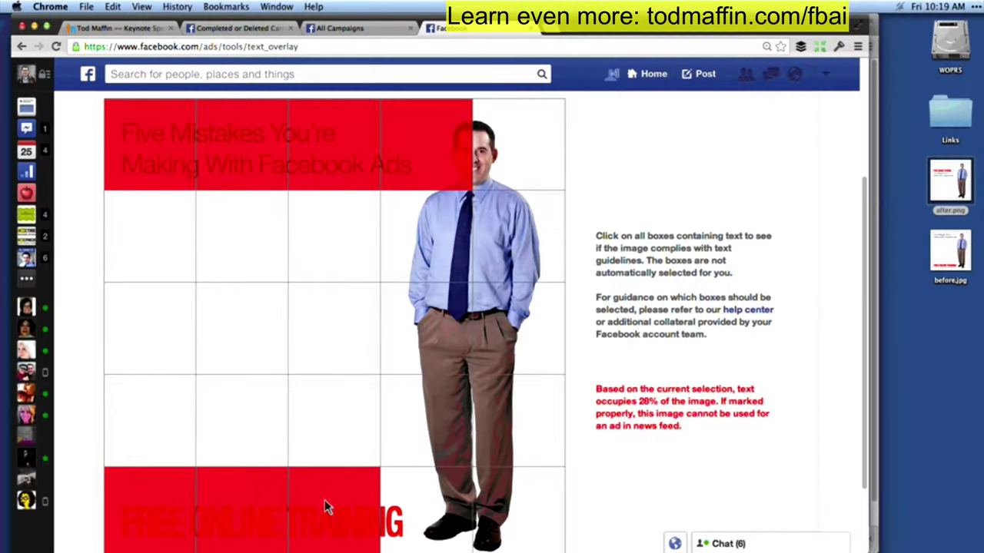
# Step: Replace the image uploaded to the Grid Tool with after.png from the Desktop
pyautogui.scroll(5, 352, 481)
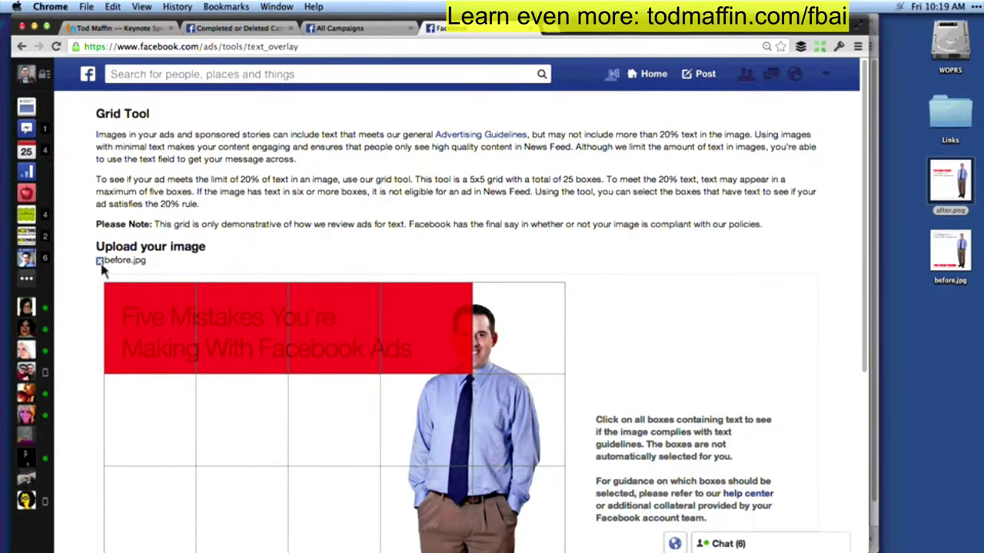
pyautogui.click(101, 262)
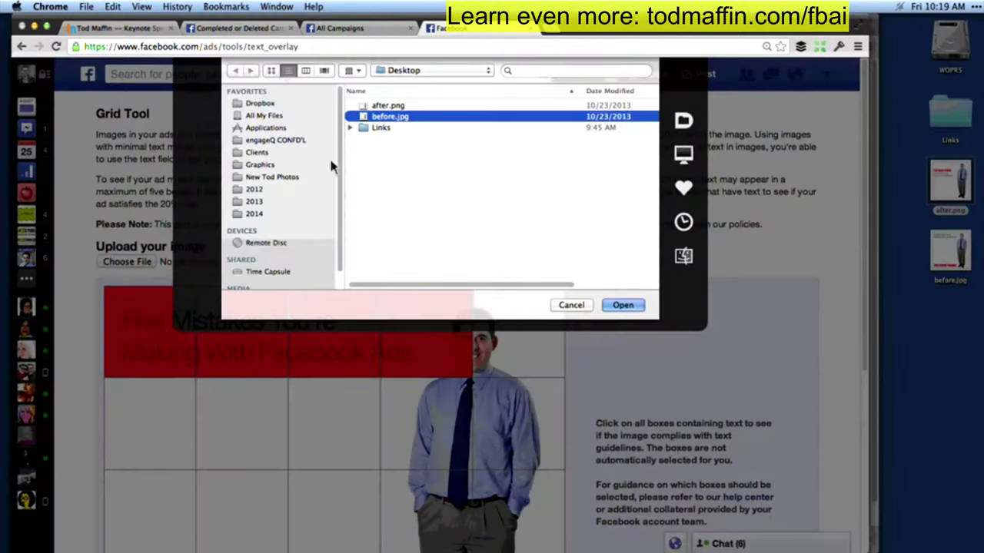
pyautogui.doubleClick(367, 105)
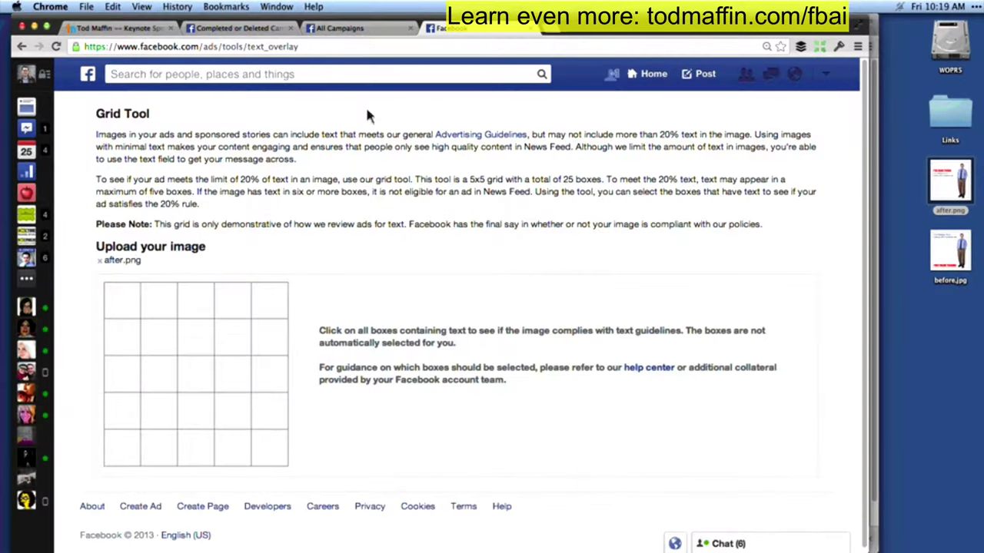
# Step: Mark the text boxes on after.png: the first three boxes in the grid's second row
pyautogui.scroll(-3, 367, 116)
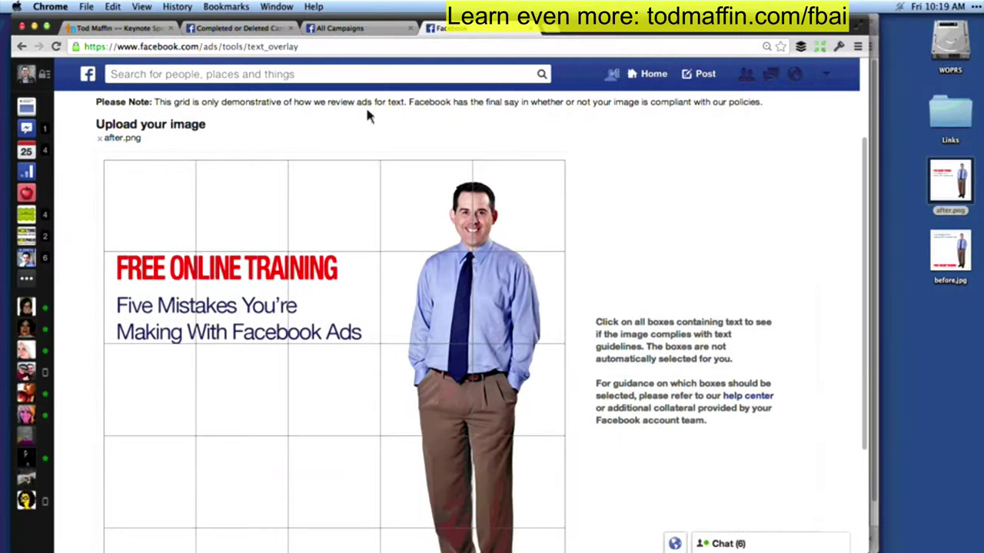
pyautogui.click(148, 286)
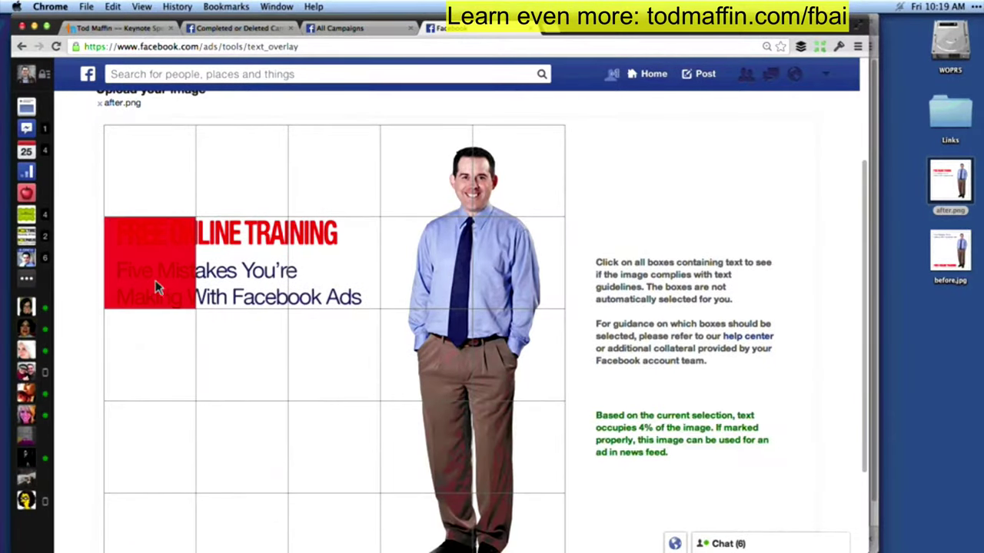
pyautogui.click(236, 291)
pyautogui.click(362, 272)
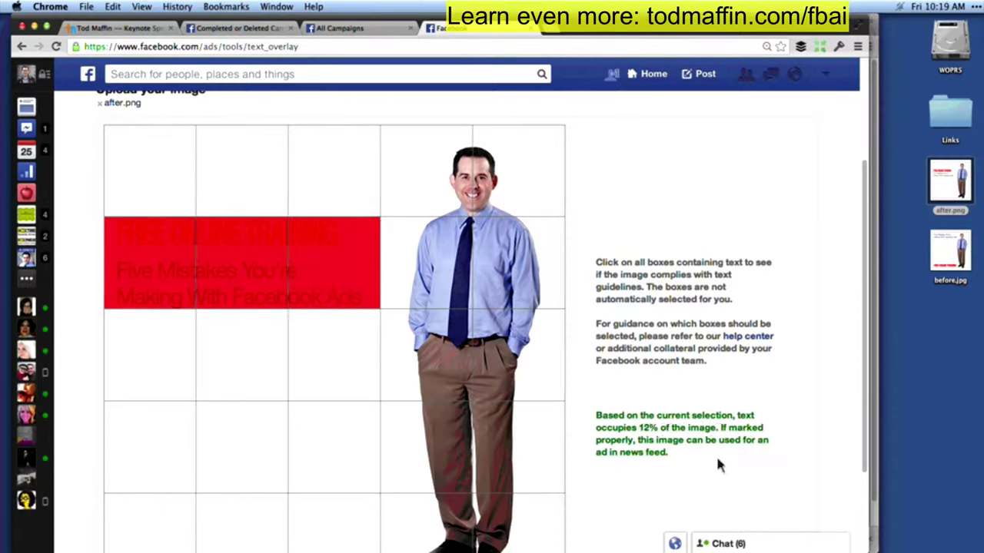
# Step: Switch to Keynote and start the slideshow
pyautogui.click(956, 29)
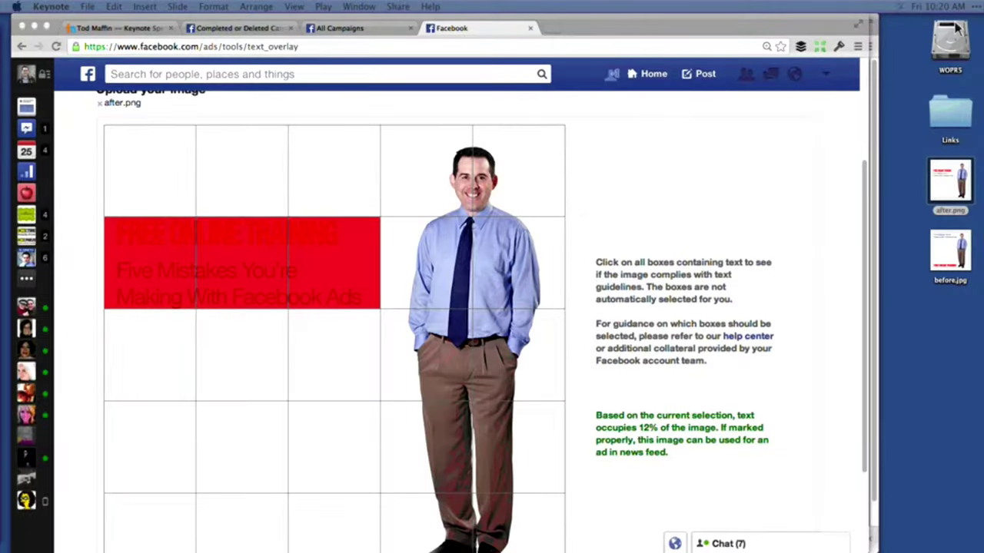
pyautogui.press('alt+super+p')
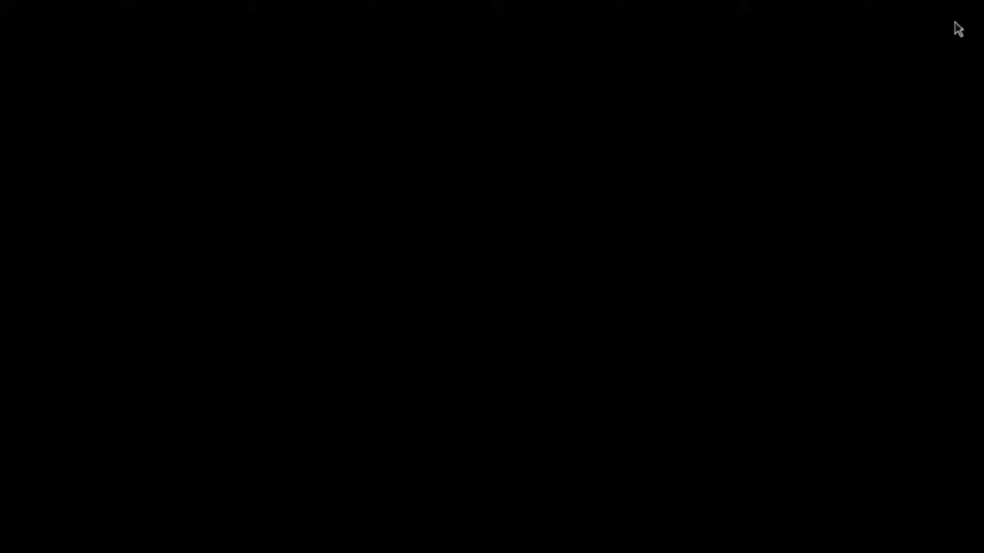
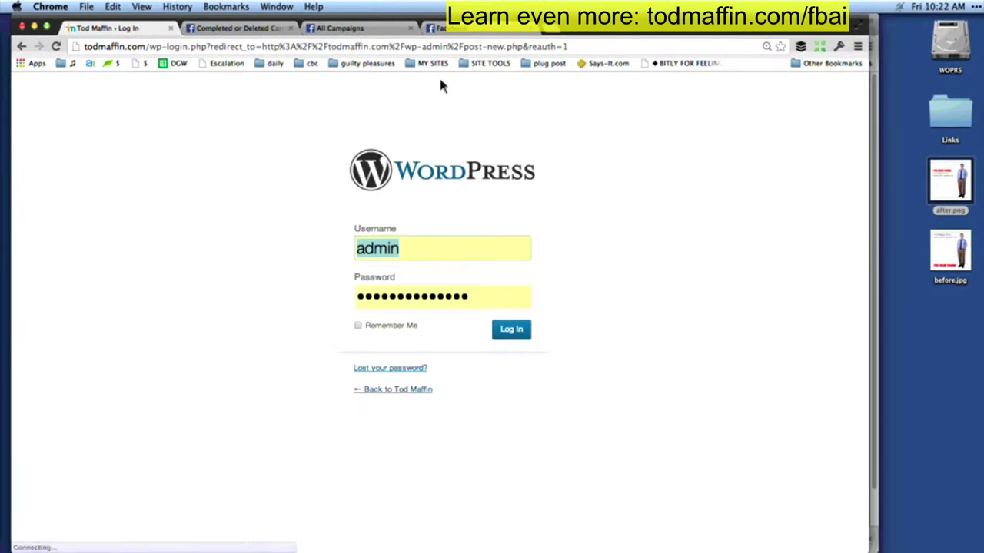
# Step: Unlock the password manager on the WordPress login page by entering its master password
pyautogui.press('super+backslash')
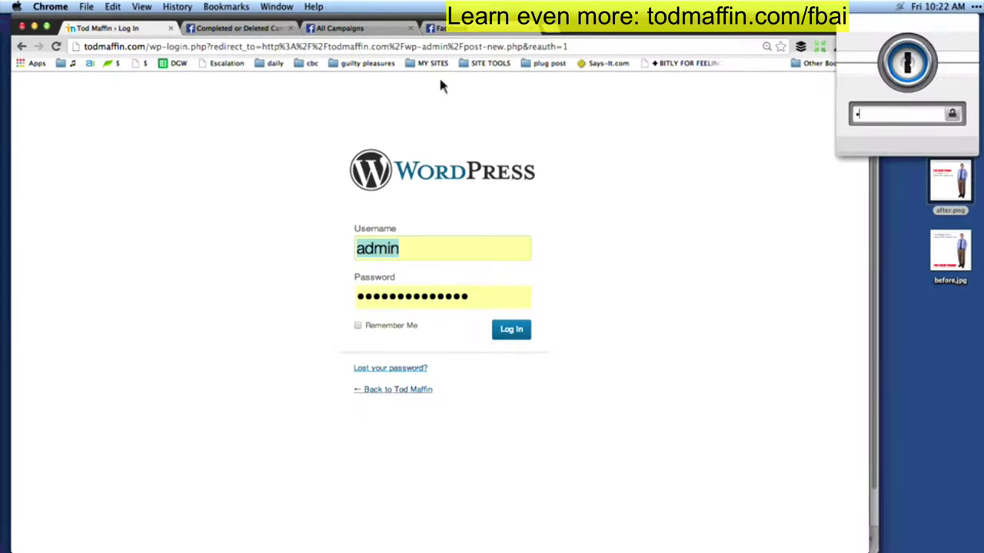
pyautogui.press('Return')
pyautogui.press('Right')
pyautogui.press('Down')
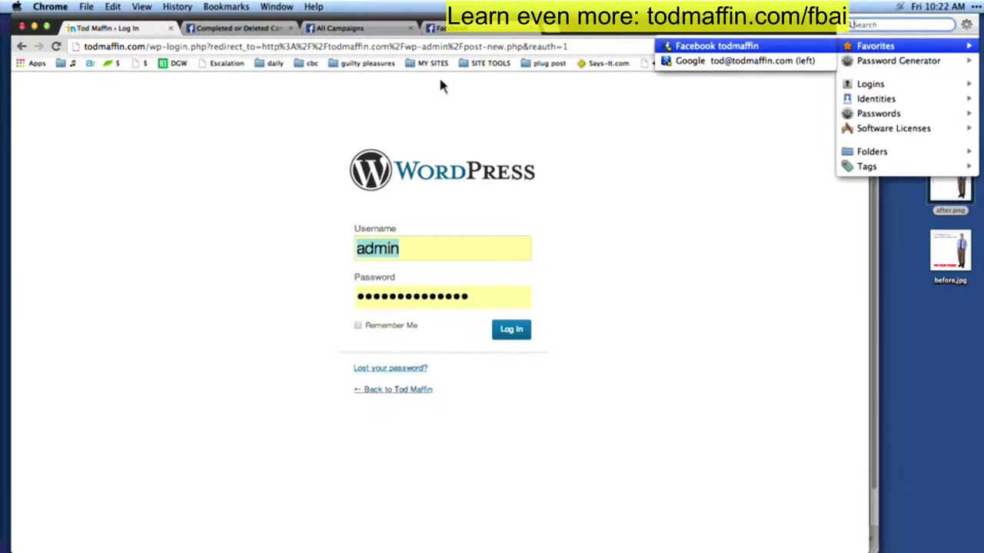
pyautogui.press('Return')
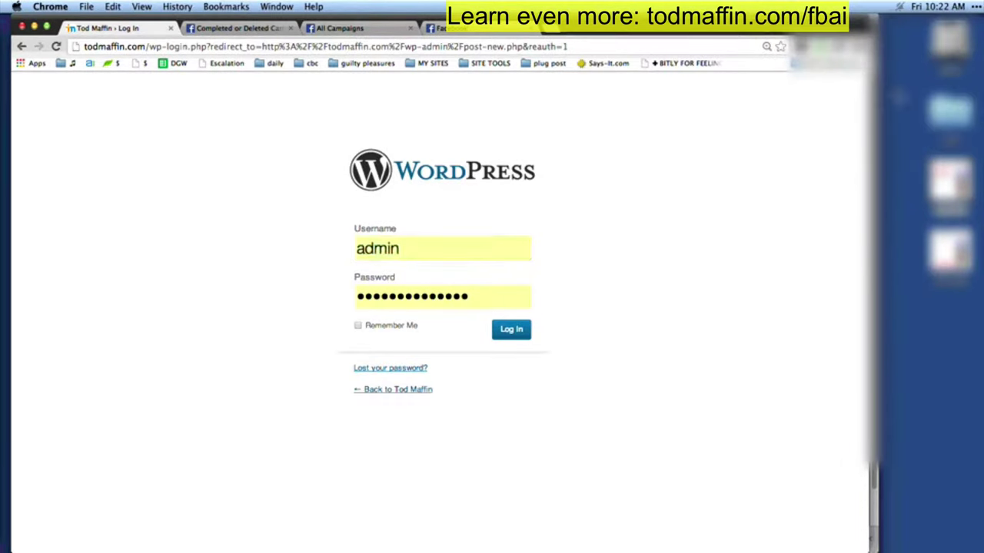
# Step: Log in to WordPress with the site's username and password saved in the password manager
pyautogui.click(901, 7)
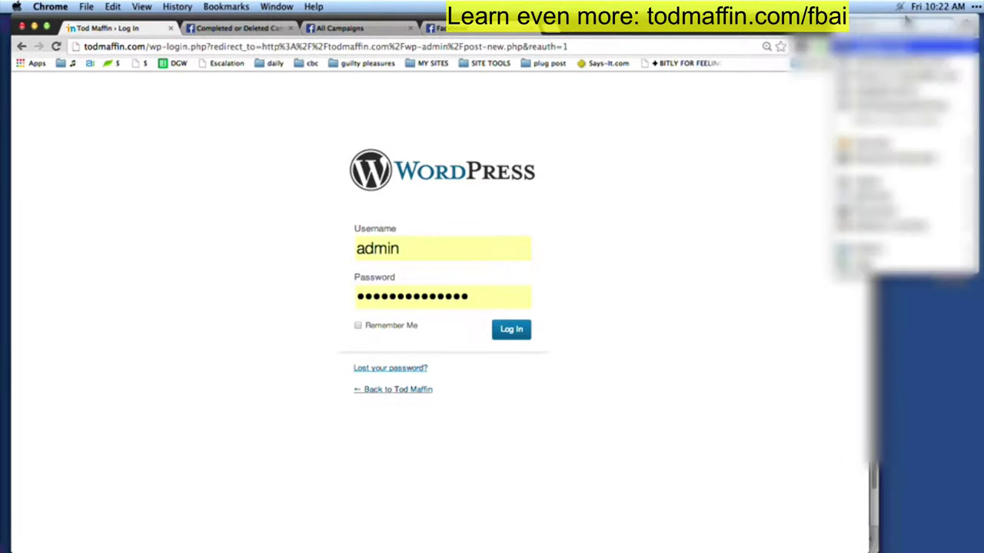
pyautogui.press('Down')
pyautogui.press('Down')
pyautogui.press('Right')
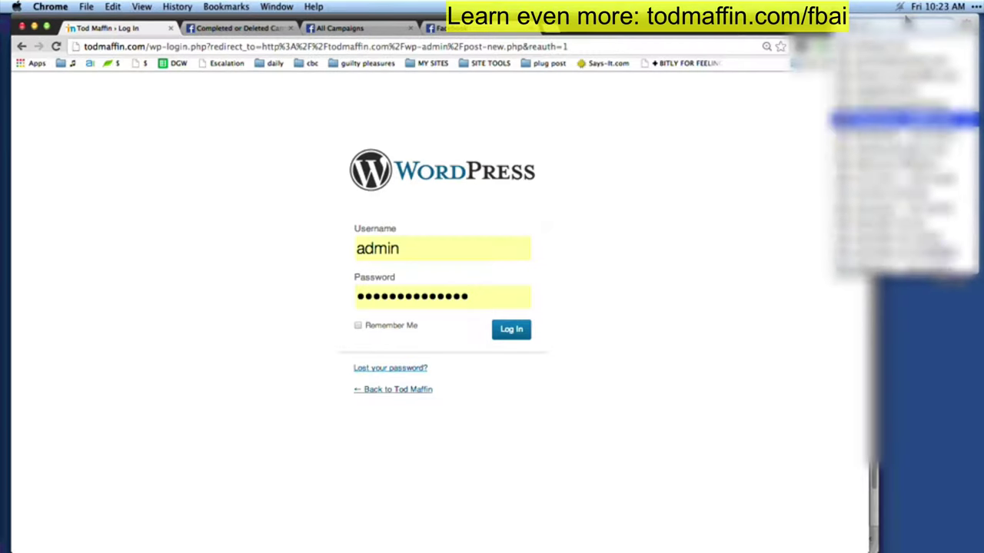
pyautogui.press('Down')
pyautogui.press('Down')
pyautogui.press('Down')
pyautogui.press('Down')
pyautogui.press('Down')
pyautogui.press('Down')
pyautogui.press('Down')
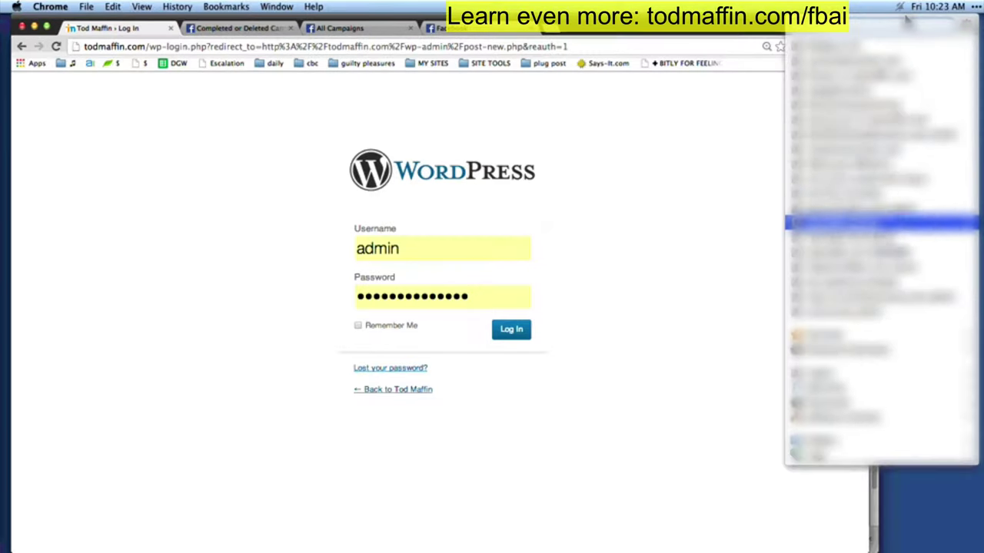
pyautogui.press('Down')
pyautogui.press('Return')
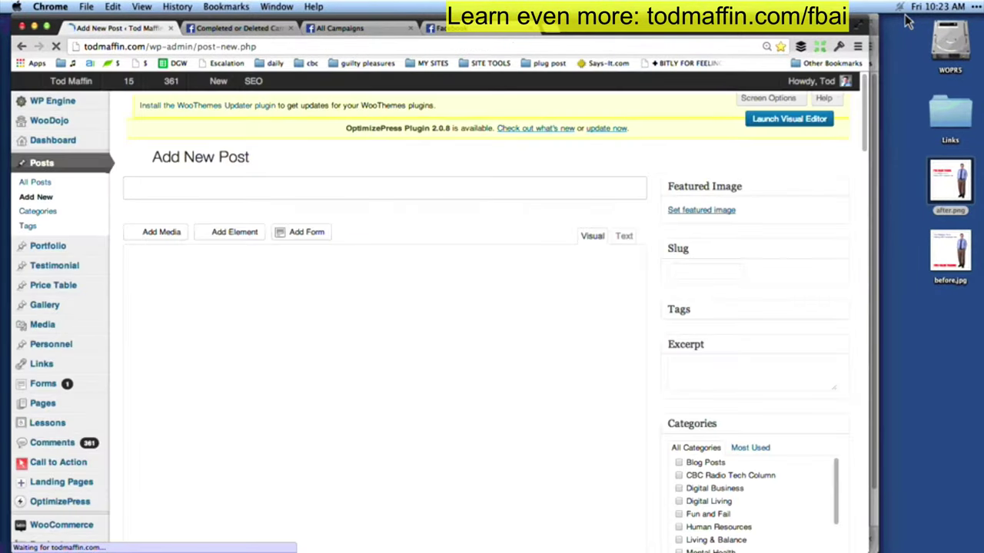
# Step: Go to the Facebook Advertising Intensive landing page at todmaffin.com/fbai
pyautogui.moveTo(71, 405)
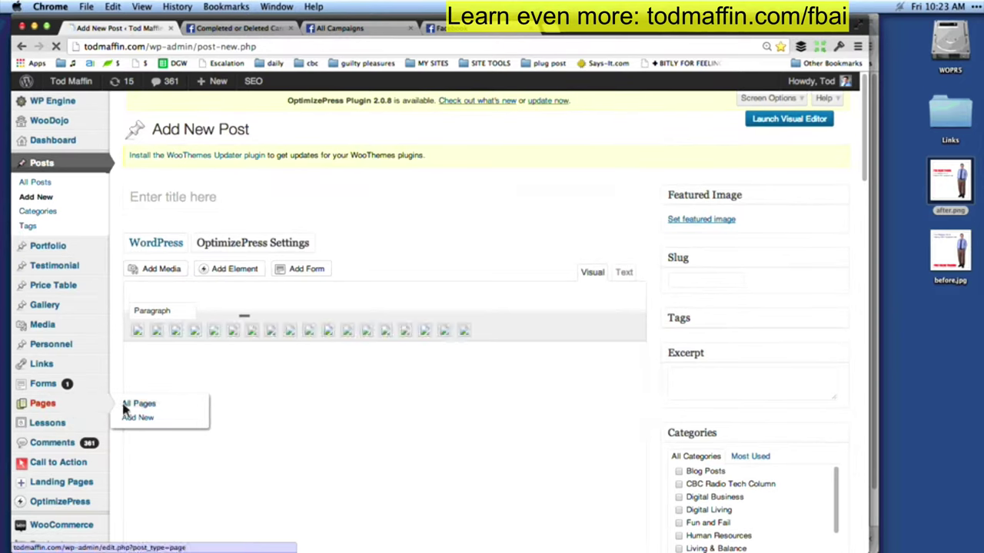
pyautogui.moveTo(151, 47); pyautogui.dragTo(260, 46)
pyautogui.write('fbai')
pyautogui.press('Return')
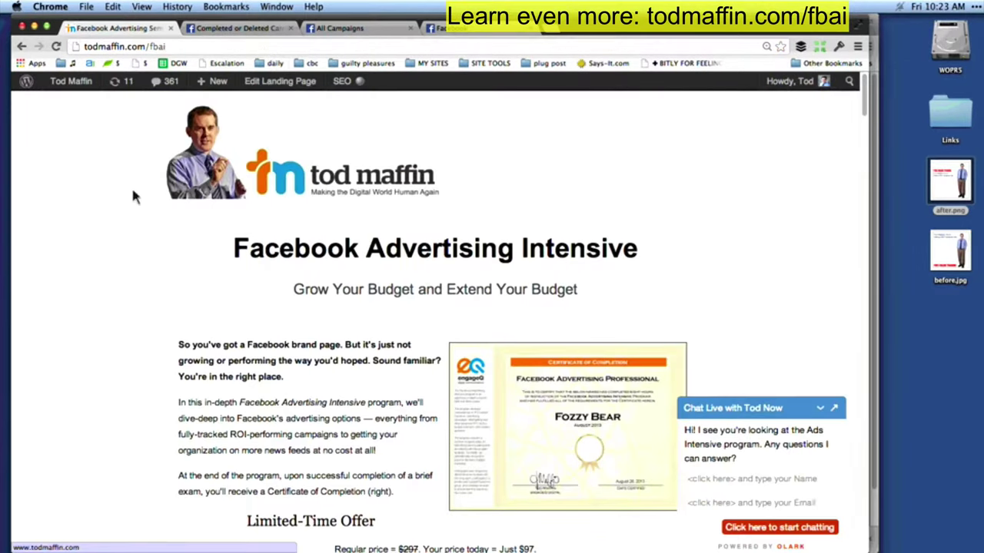
# Step: Open the Facebook Advertising Intensive landing page for editing and locate its Header Scripts field
pyautogui.click(306, 90)
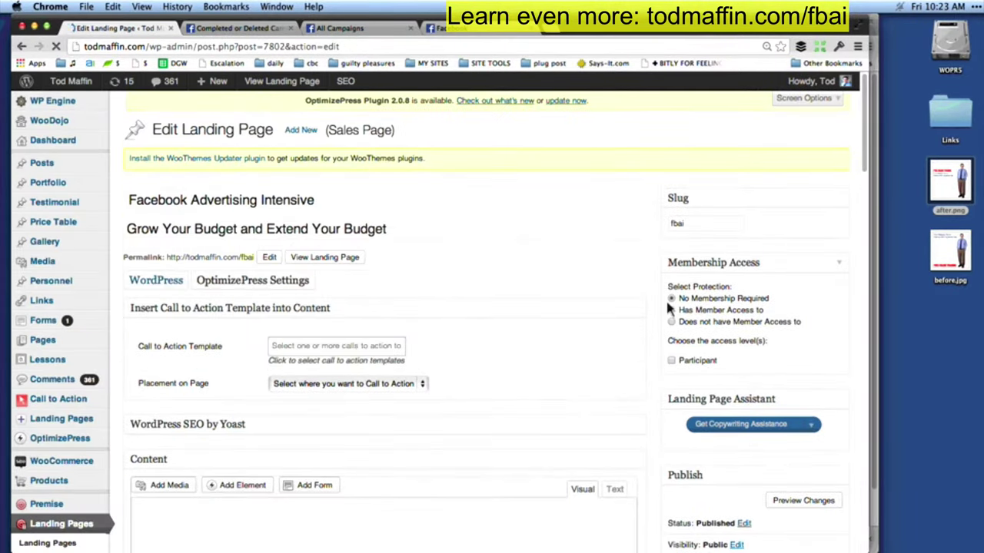
pyautogui.scroll(-15, 667, 307)
pyautogui.scroll(-10, 665, 305)
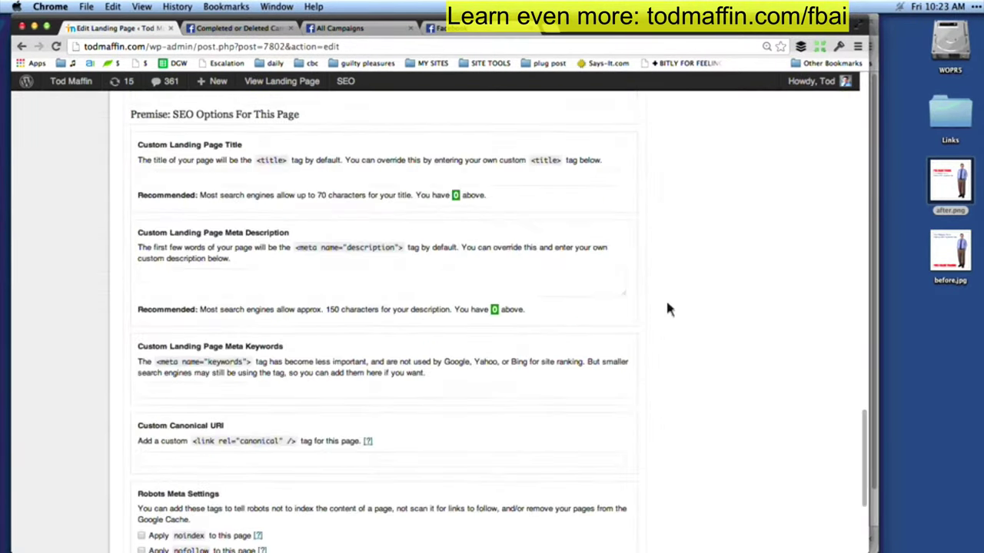
pyautogui.scroll(5, 666, 305)
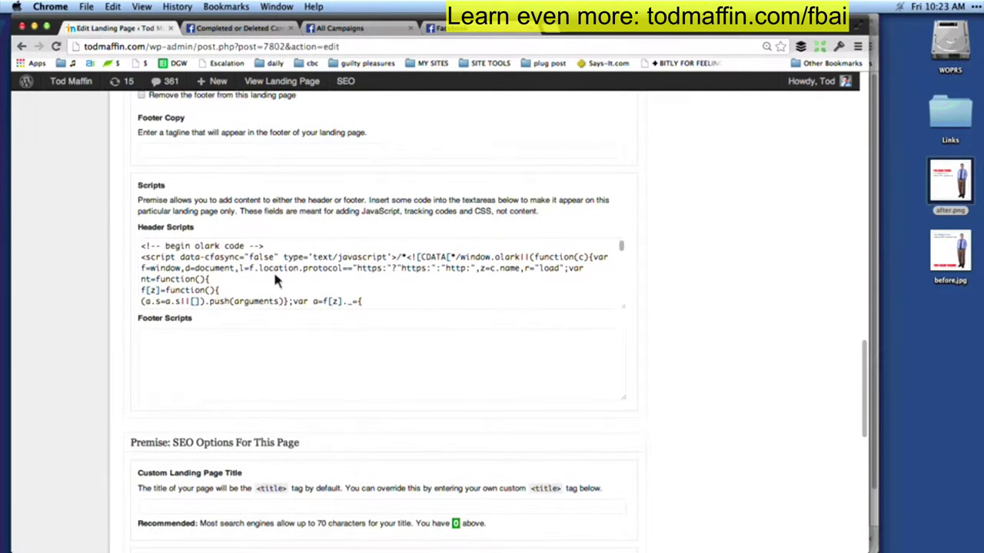
pyautogui.scroll(-10, 274, 273)
pyautogui.scroll(10, 276, 274)
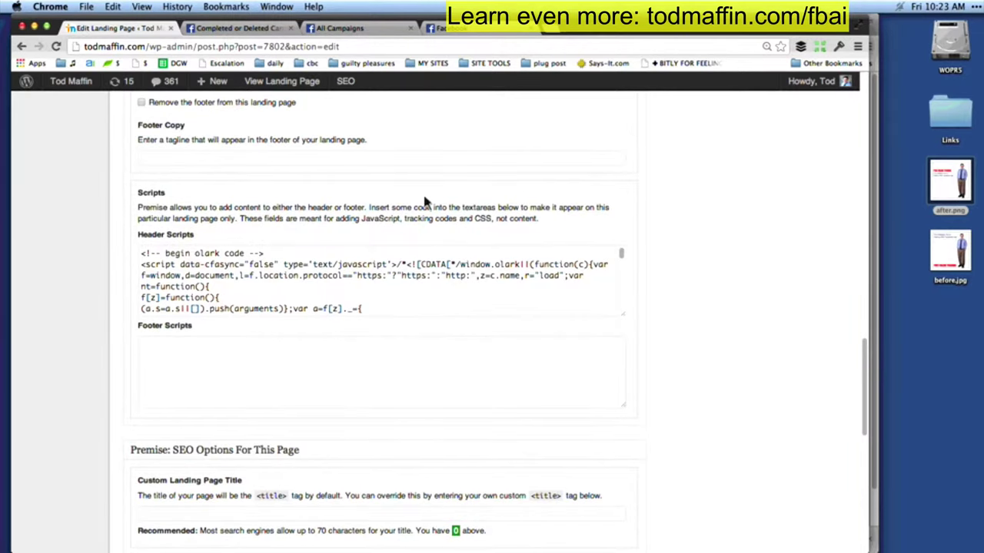
# Step: Switch to the All Campaigns page in Facebook Ads Manager and open Conversion Tracking
pyautogui.hotkey('ctrl', 'Tab')
pyautogui.hotkey('ctrl', 'Tab')
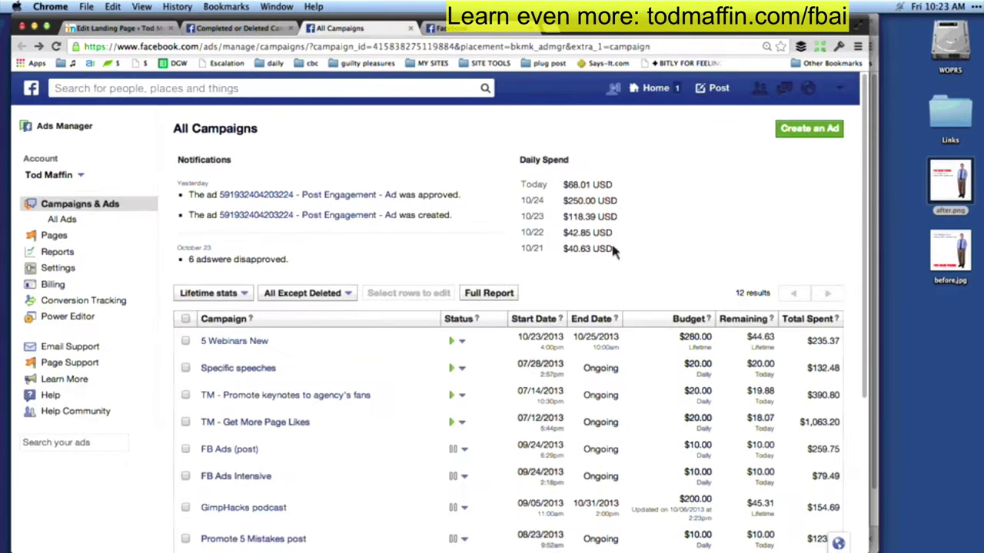
pyautogui.click(84, 300)
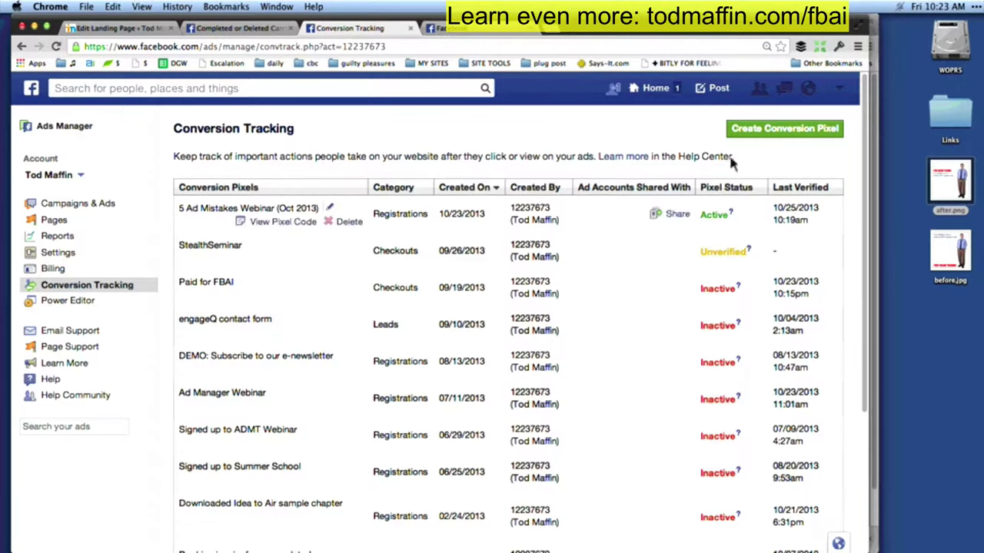
# Step: Create a conversion pixel named "Bought My Ebook" in the Checkouts category
pyautogui.click(784, 127)
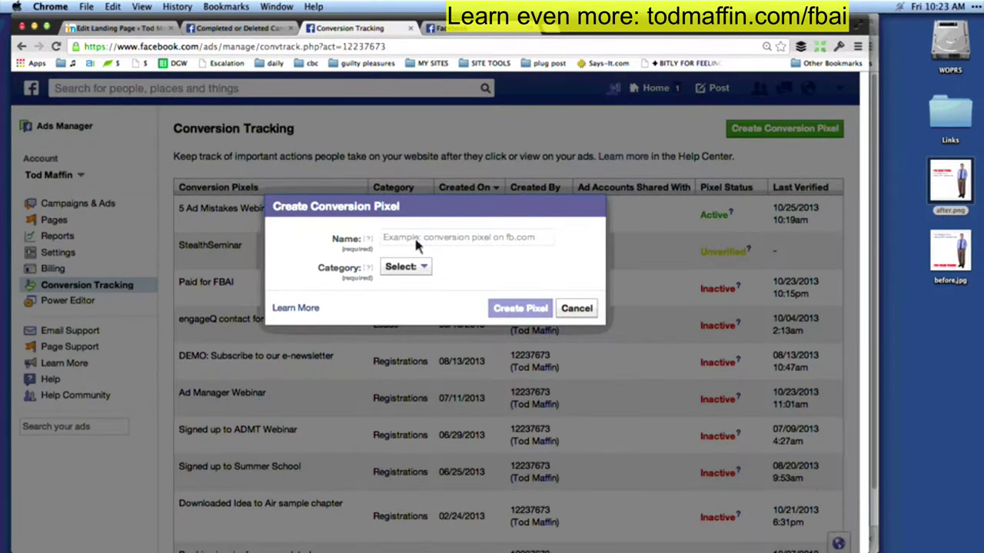
pyautogui.click(415, 239)
pyautogui.write('Bought My Ebook')
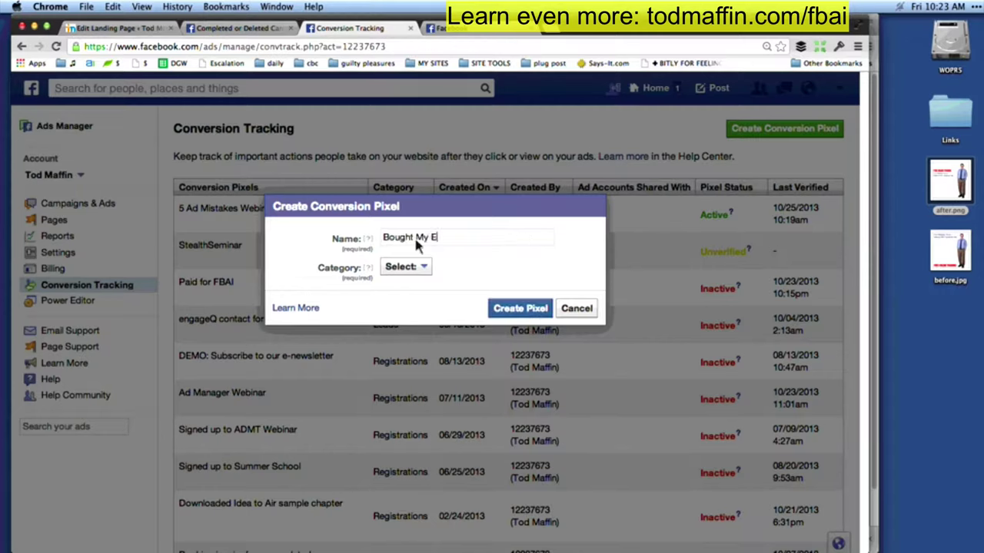
pyautogui.click(403, 267)
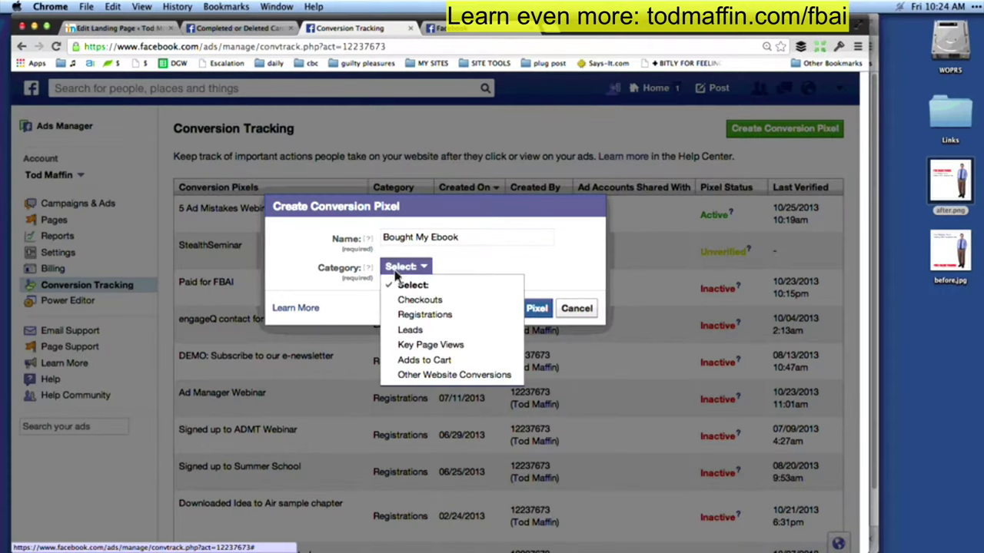
pyautogui.click(451, 299)
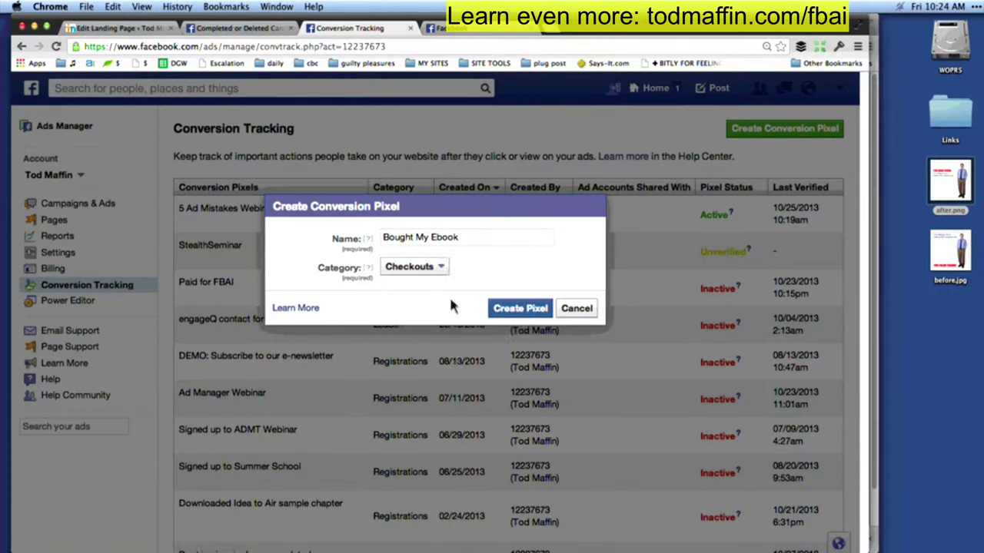
pyautogui.click(518, 309)
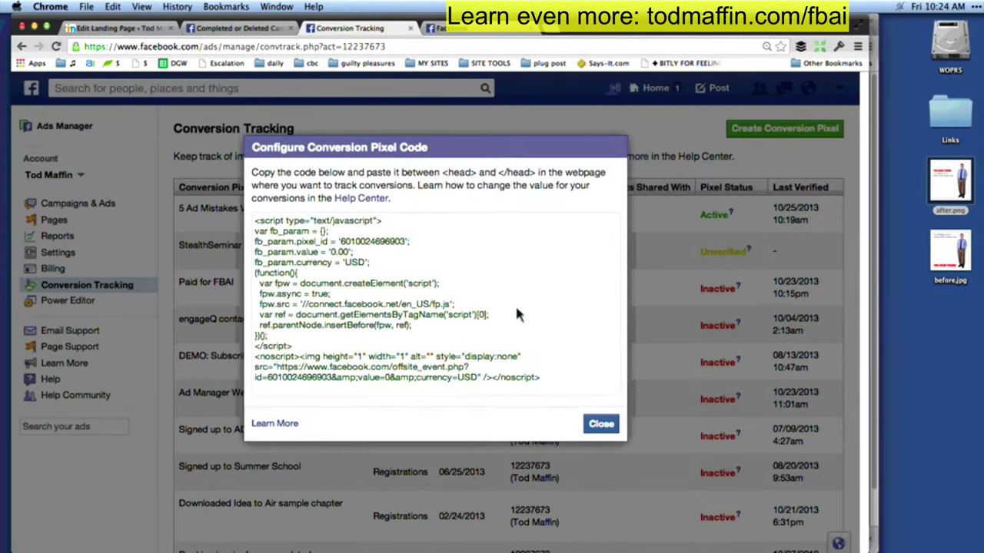
# Step: Select the whole conversion pixel code, then highlight the landing page's Header Scripts content as the place for such code
pyautogui.click(426, 288)
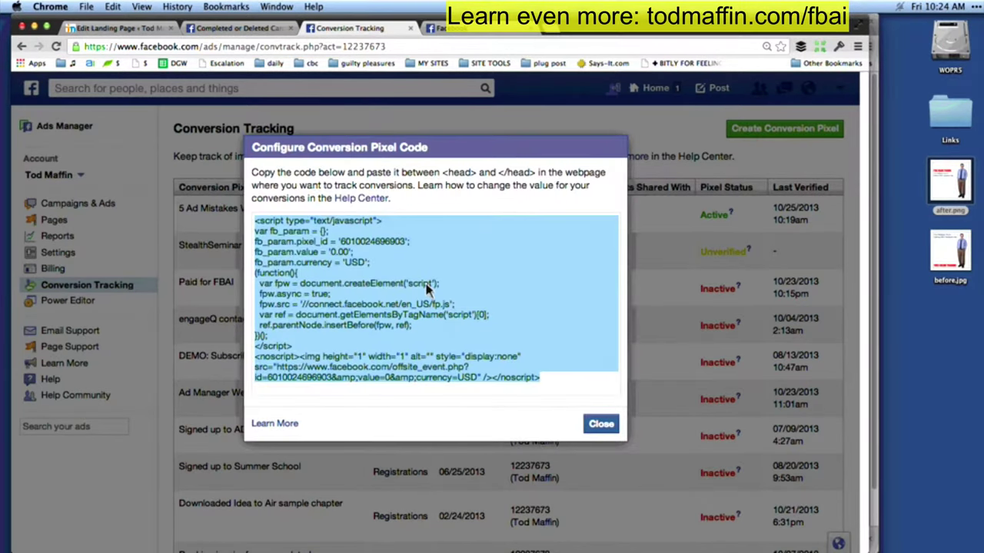
pyautogui.click(98, 29)
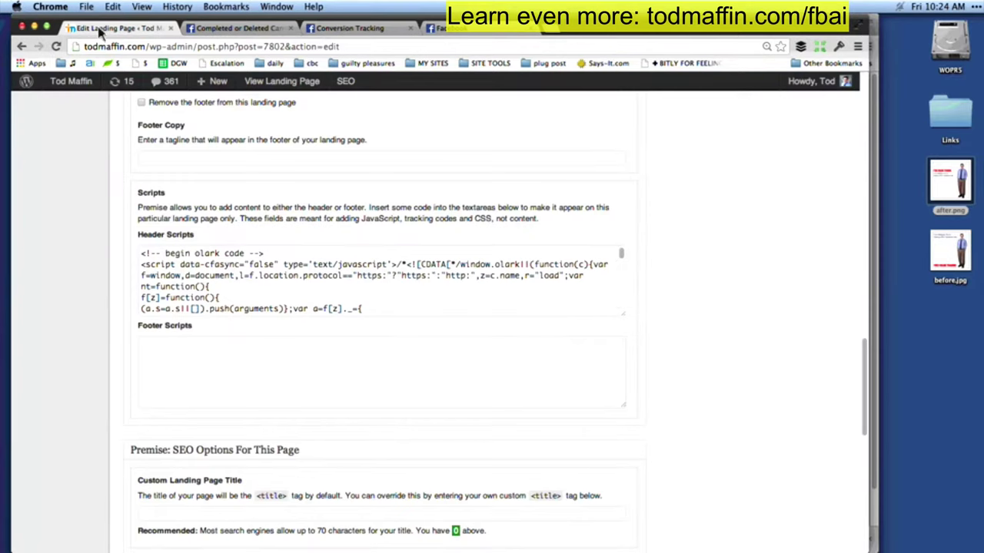
pyautogui.click(258, 279)
pyautogui.press('super+a')
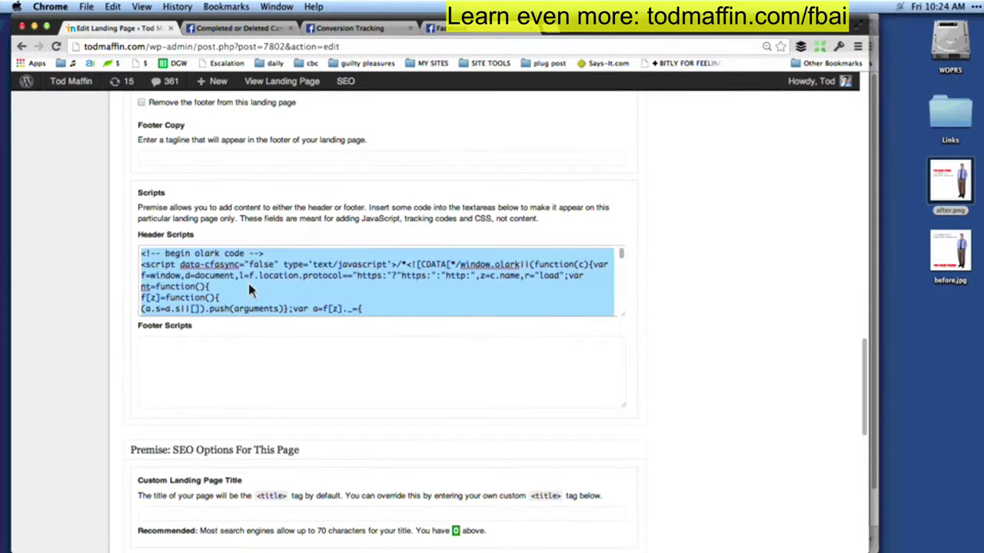
pyautogui.click(301, 220)
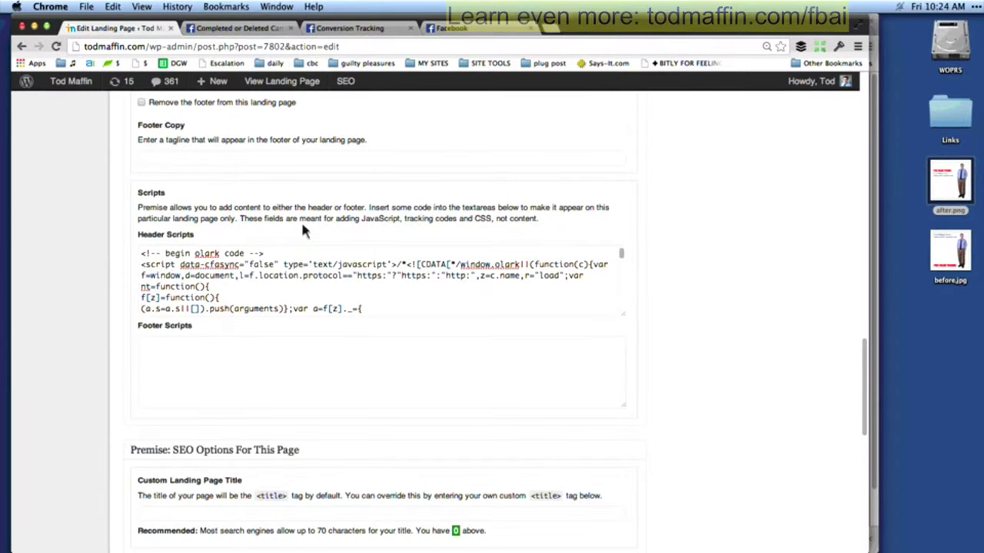
# Step: Open the MeetingBurner management page for the meeting "Five Mistakes You're Making With Facebook Ads" in a new tab
pyautogui.hotkey('ctrl', 't')
pyautogui.write('meetingburner.com')
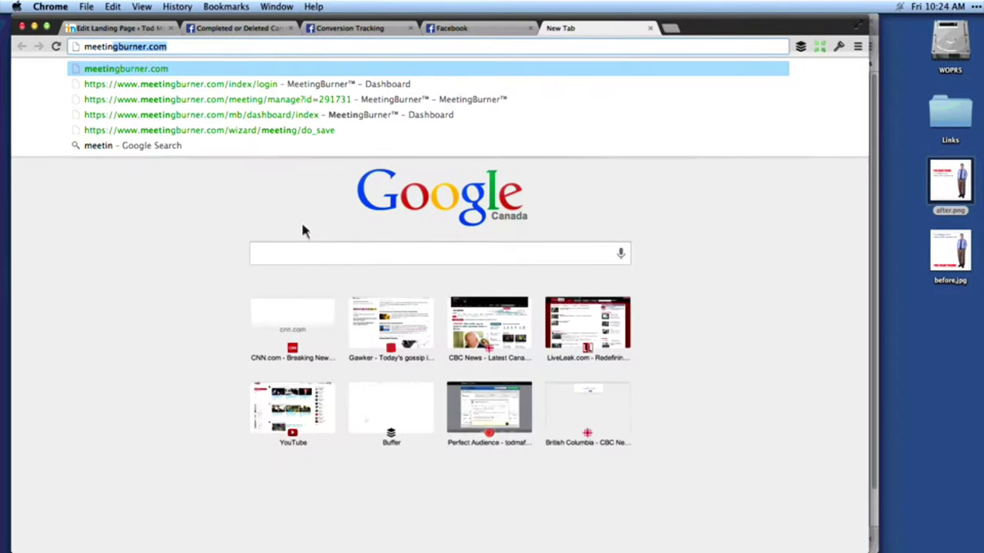
pyautogui.press('Down')
pyautogui.press('Down')
pyautogui.press('Return')
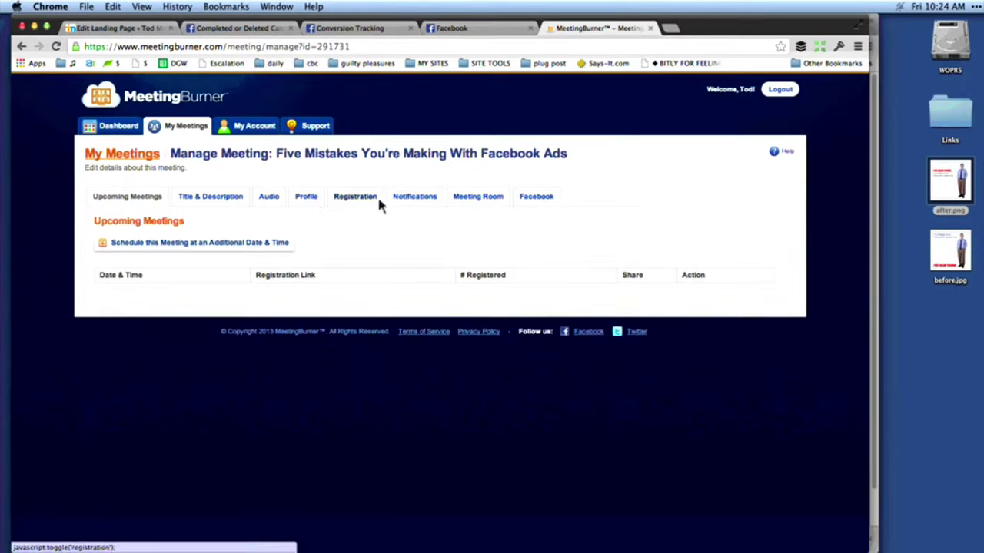
# Step: Look through MeetingBurner's My Meetings, Dashboard and Meeting Settings pages for the place that holds the ad tracking code
pyautogui.click(114, 157)
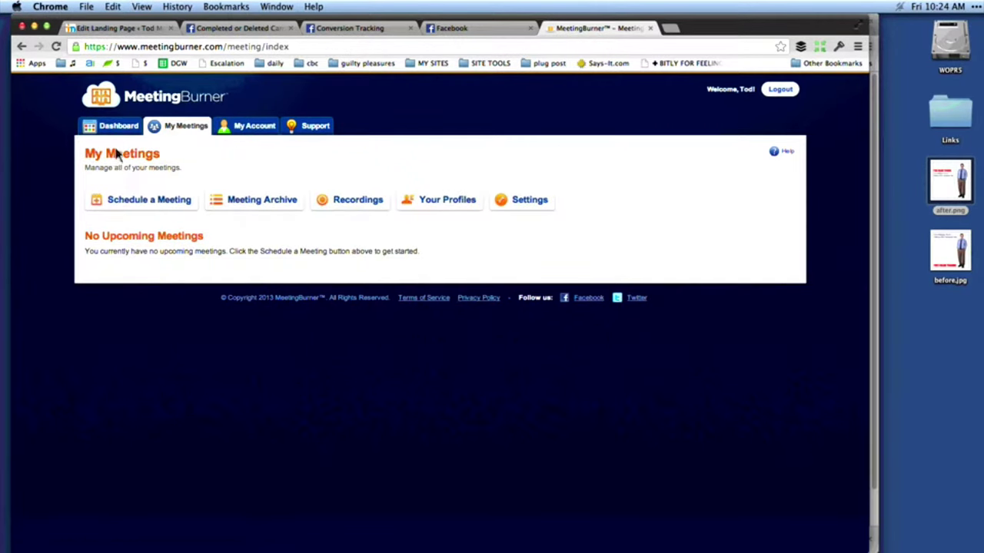
pyautogui.click(120, 134)
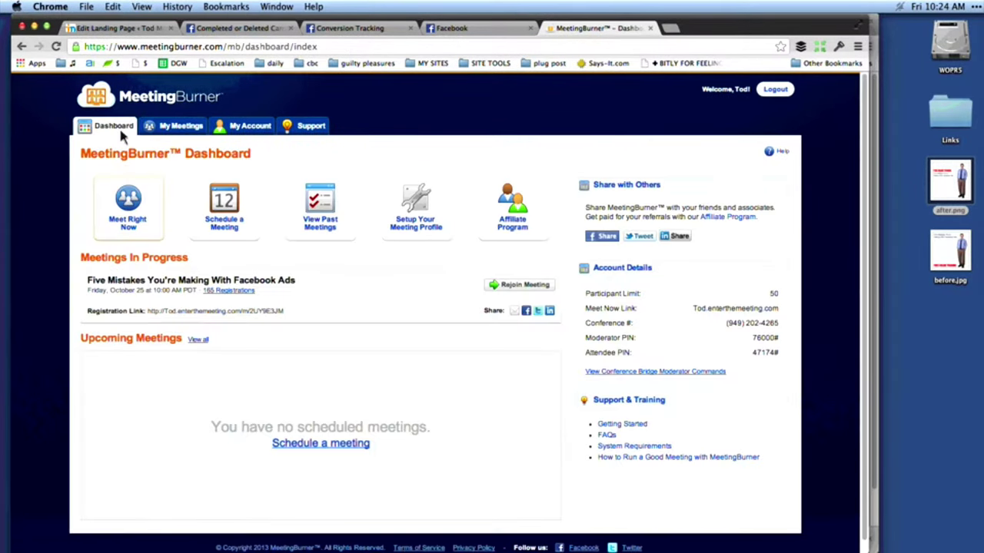
pyautogui.click(176, 126)
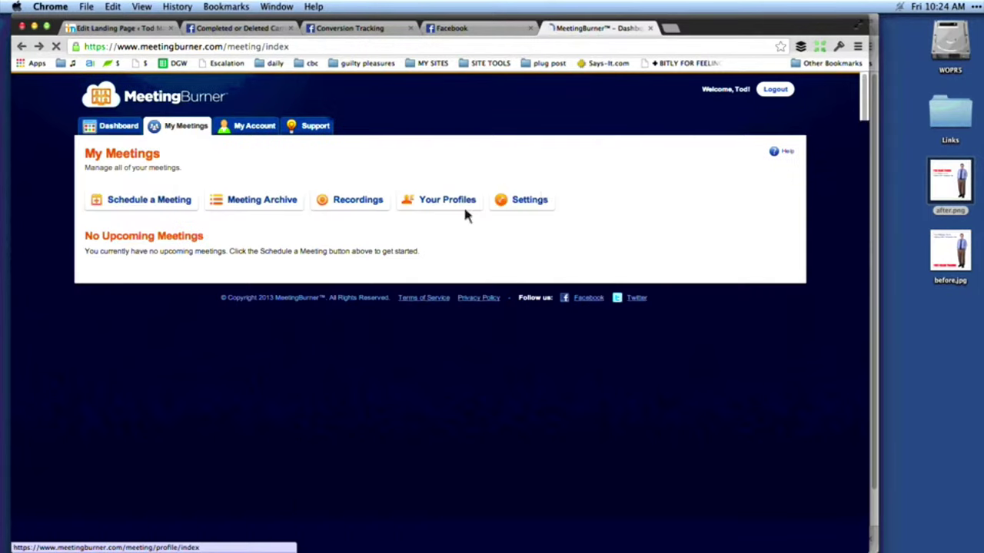
pyautogui.click(541, 197)
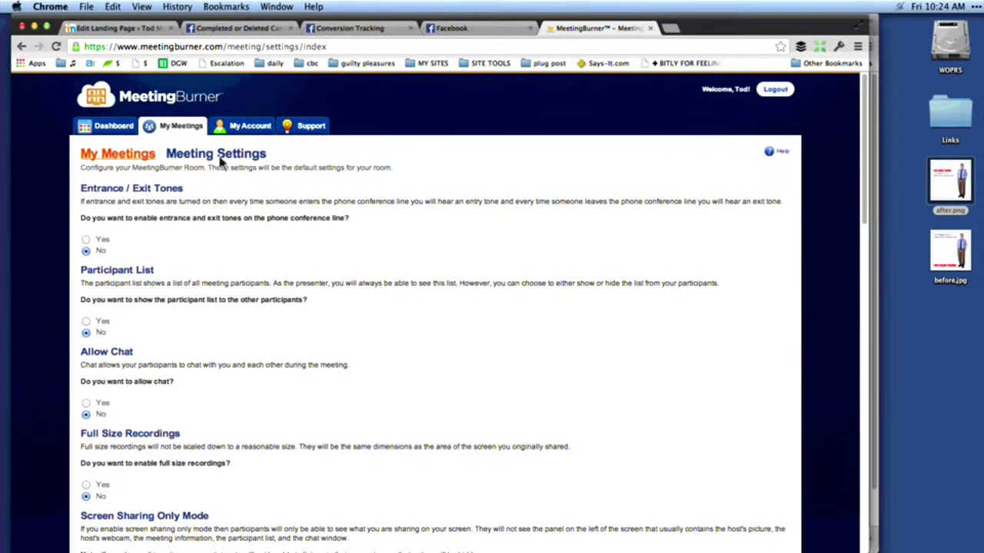
pyautogui.scroll(-5, 164, 194)
pyautogui.scroll(5, 164, 194)
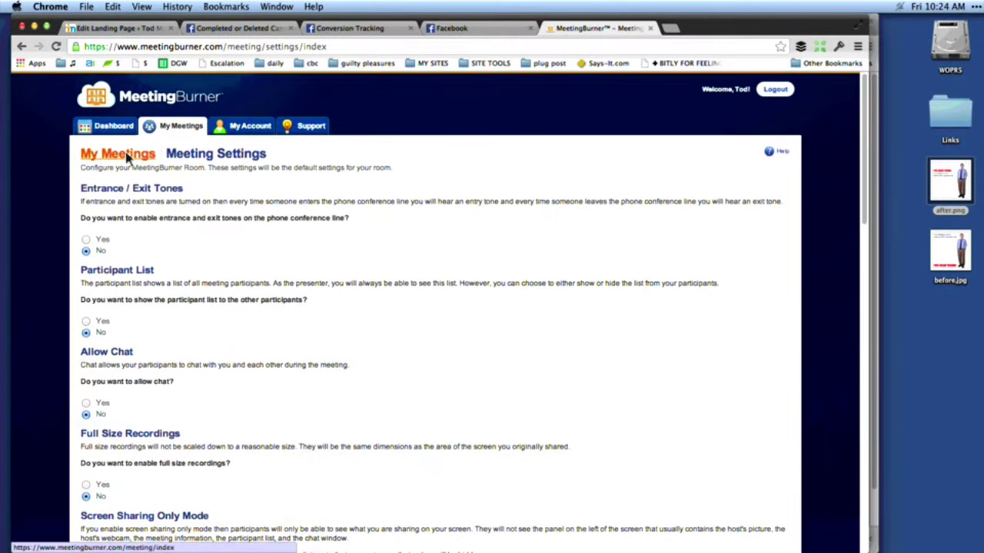
pyautogui.click(132, 151)
# Step: Open the registration page configuration in the account area and examine the code under SEO & Ad Tracking Options
pyautogui.click(259, 127)
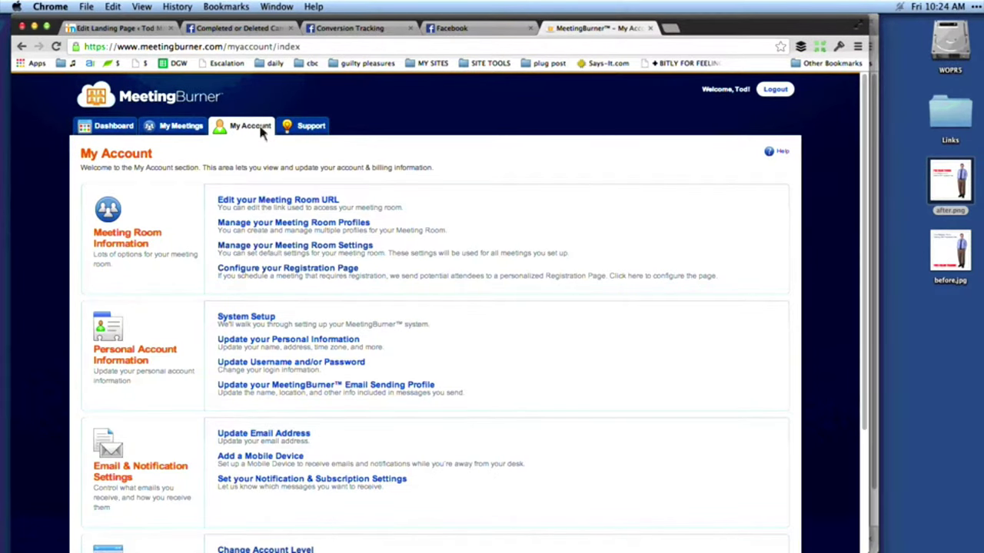
pyautogui.click(338, 273)
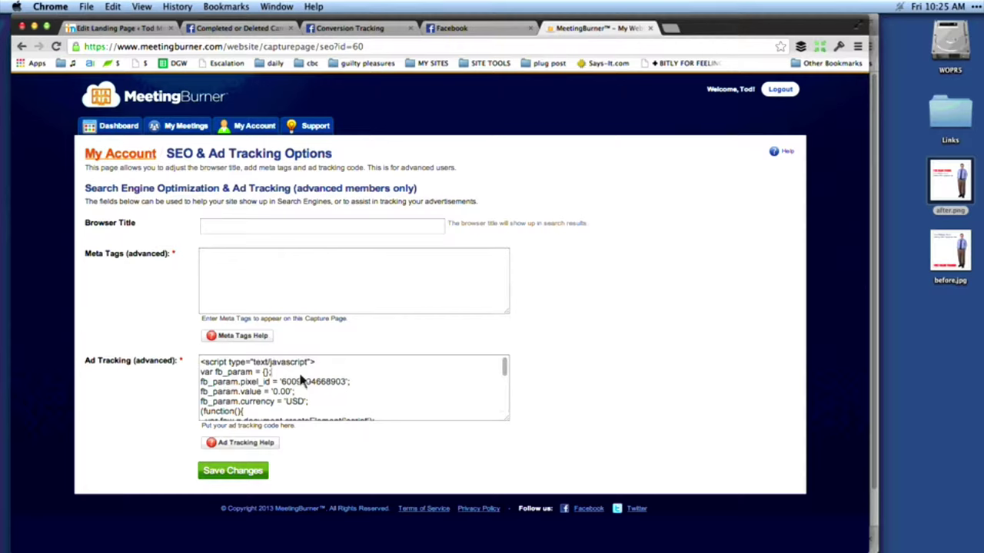
pyautogui.scroll(-5, 300, 381)
pyautogui.scroll(5, 300, 380)
# Step: Set the whole-dollar amount of fb_param.value in the ad tracking script to 399
pyautogui.click(303, 394)
pyautogui.press('Left')
pyautogui.press('Left')
pyautogui.press('Left')
pyautogui.press('Left')
pyautogui.press('Left')
pyautogui.press('Left')
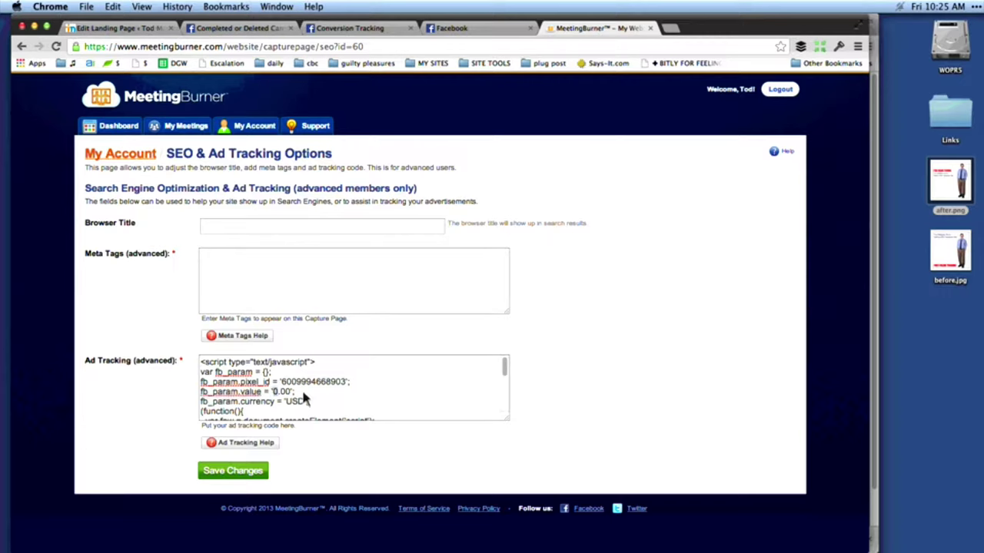
pyautogui.press('Delete')
pyautogui.write('399')
# Step: Set the value parameter in the noscript image URL of the ad tracking code to 399
pyautogui.scroll(-8, 330, 388)
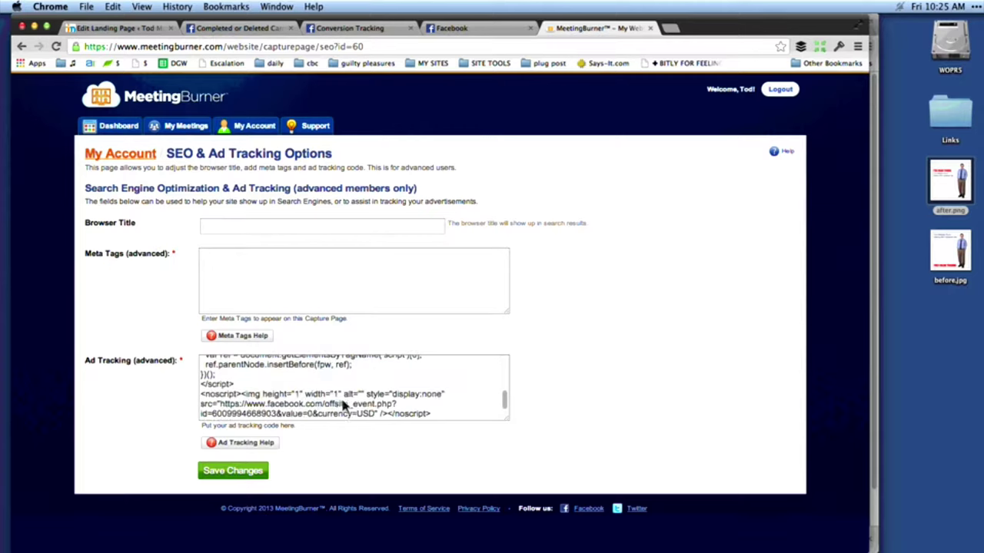
pyautogui.click(308, 415)
pyautogui.press('Delete')
pyautogui.write('399')
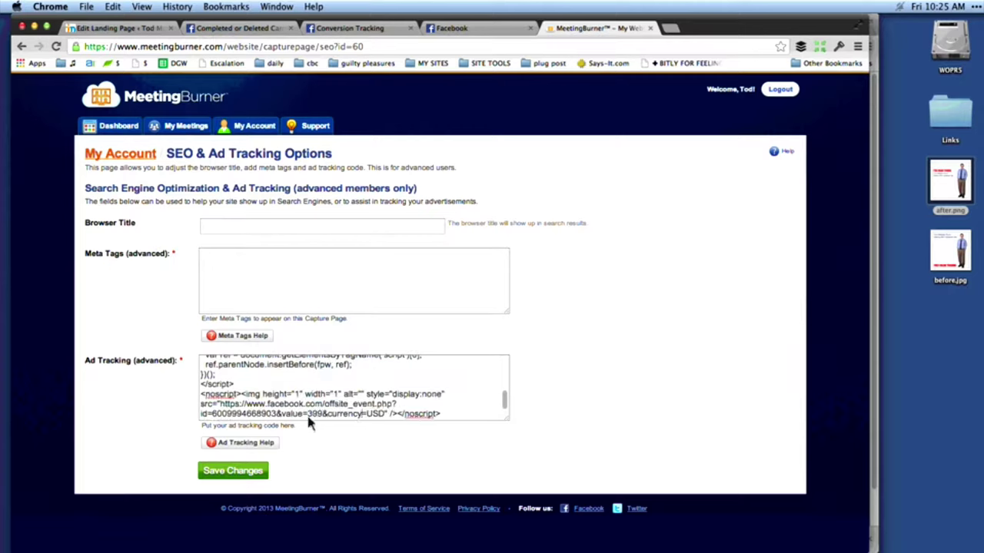
# Step: Replace the currency code in the noscript image URL of the ad tracking code with CAD
pyautogui.press('Right')
pyautogui.press('Right')
pyautogui.press('Right')
pyautogui.press('Right')
pyautogui.press('Right')
pyautogui.press('Right')
pyautogui.press('Right')
pyautogui.press('Right')
pyautogui.press('Right')
pyautogui.press('Right')
pyautogui.hotkey('shift', 'Right')
pyautogui.hotkey('shift', 'Right')
pyautogui.hotkey('shift', 'Right')
pyautogui.press('BackSpace')
pyautogui.write('CAD')
# Step: Switch back to Facebook's Conversion Tracking page and close the conversion pixel code dialog
pyautogui.press('super+3')
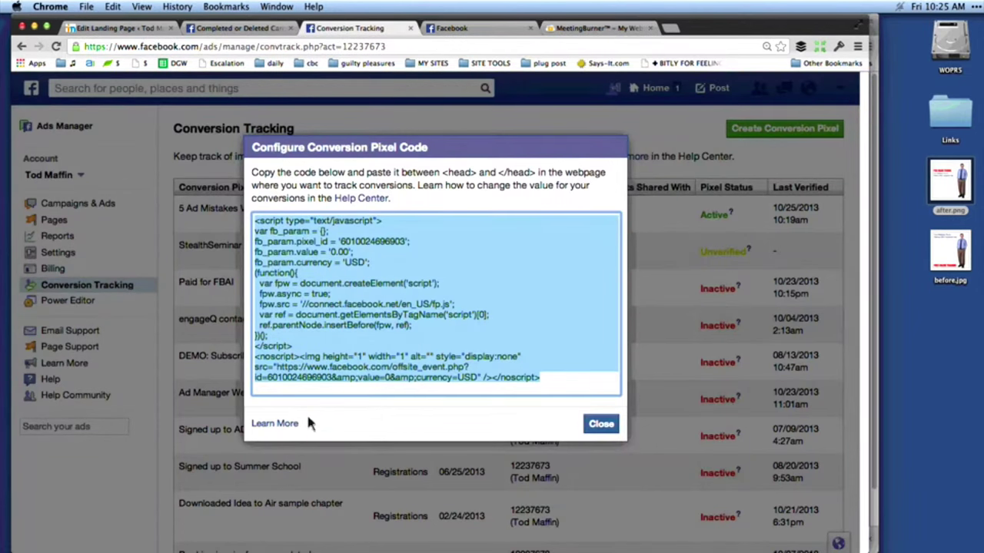
pyautogui.click(600, 424)
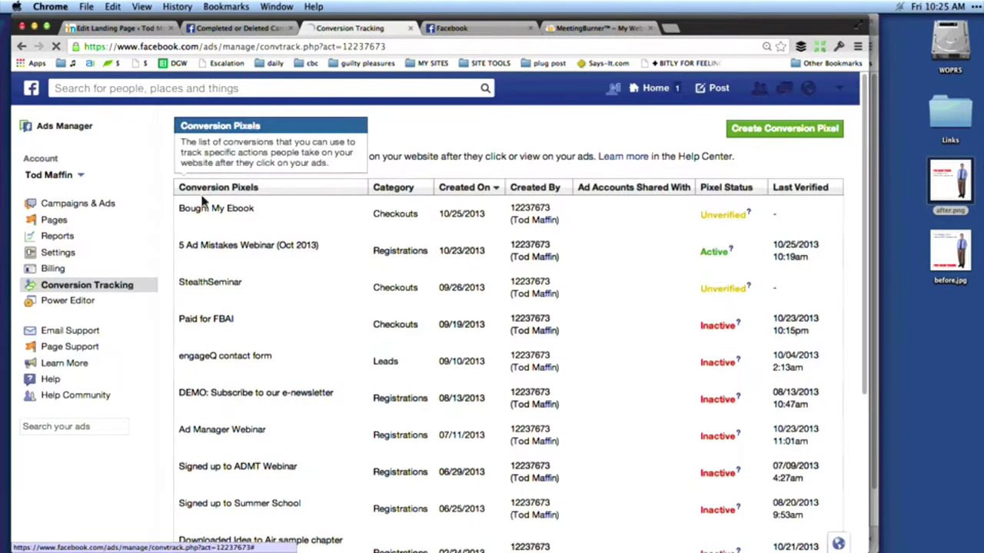
pyautogui.moveTo(196, 206)
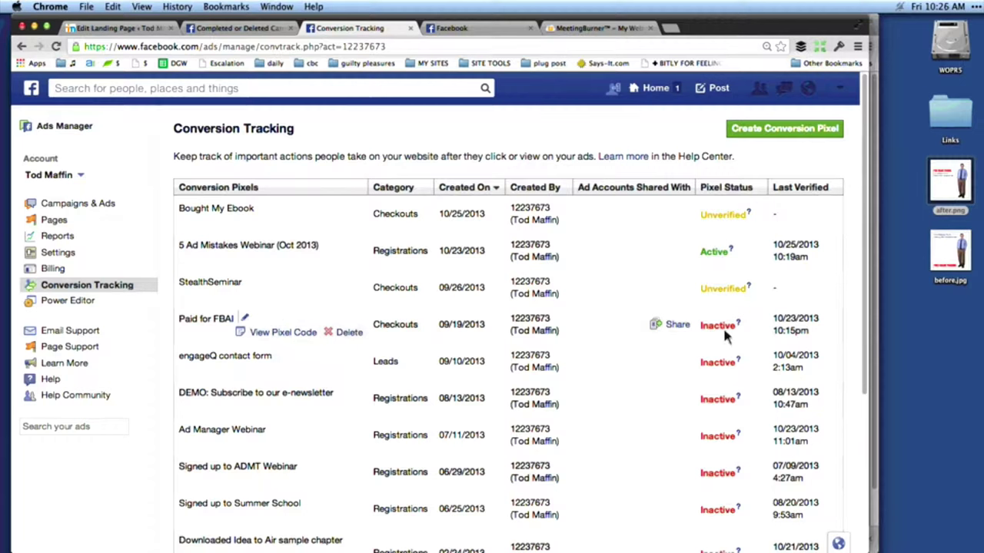
# Step: Read the explanation of the Inactive status for the "Paid for FBAI" conversion pixel
pyautogui.moveTo(739, 323)
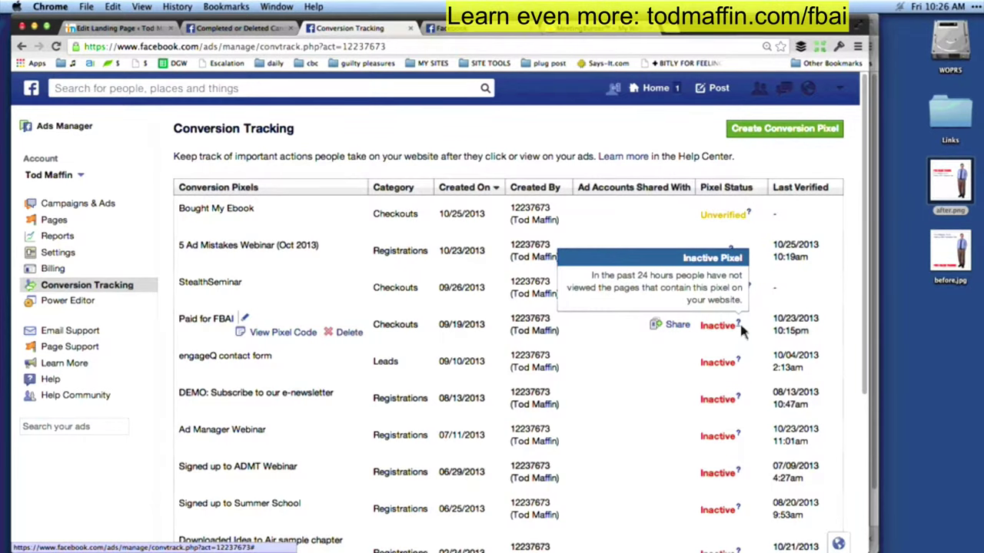
pyautogui.moveTo(269, 332); pyautogui.dragTo(193, 325)
pyautogui.click(192, 326)
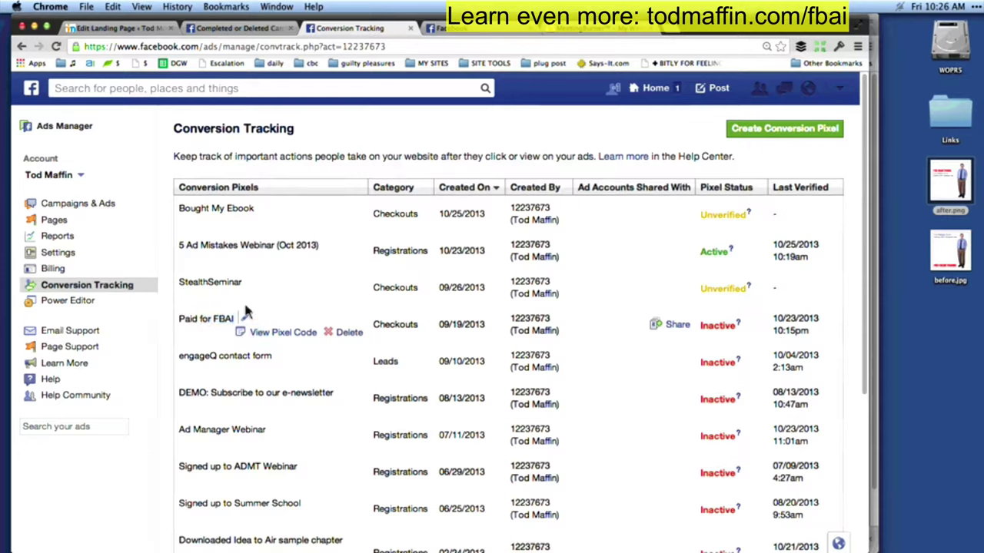
# Step: Start a new ad from Campaigns & Ads with the account owner's business-person Page as the destination
pyautogui.click(86, 203)
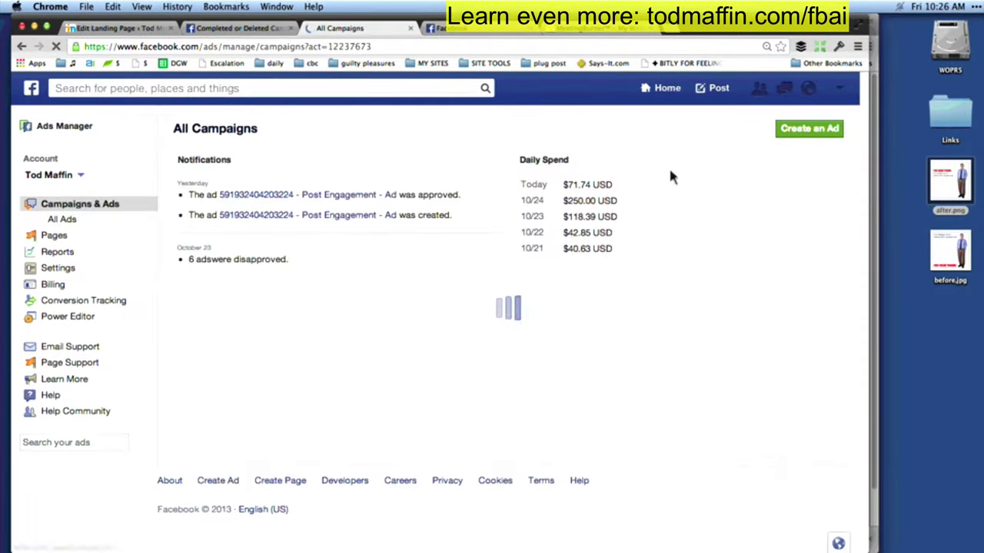
pyautogui.click(800, 130)
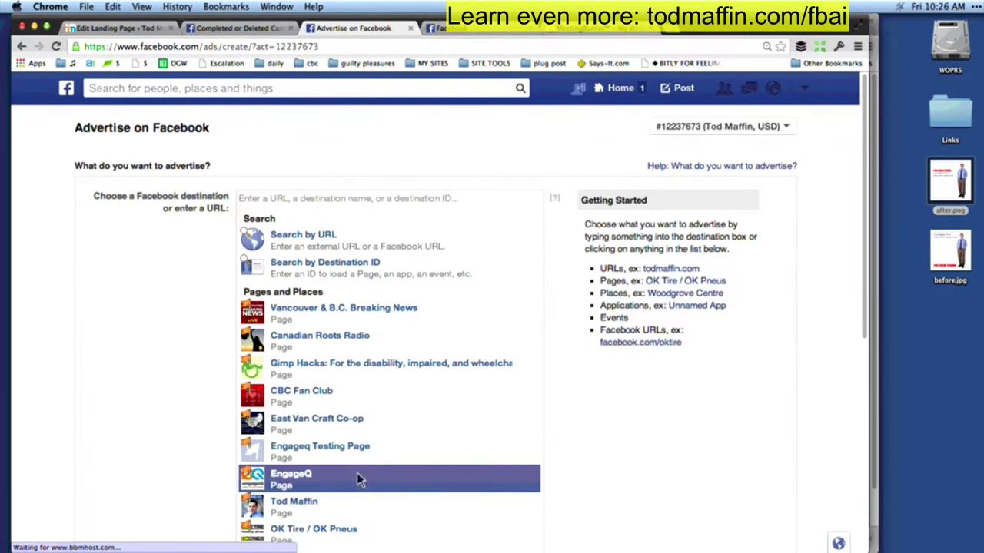
pyautogui.click(355, 501)
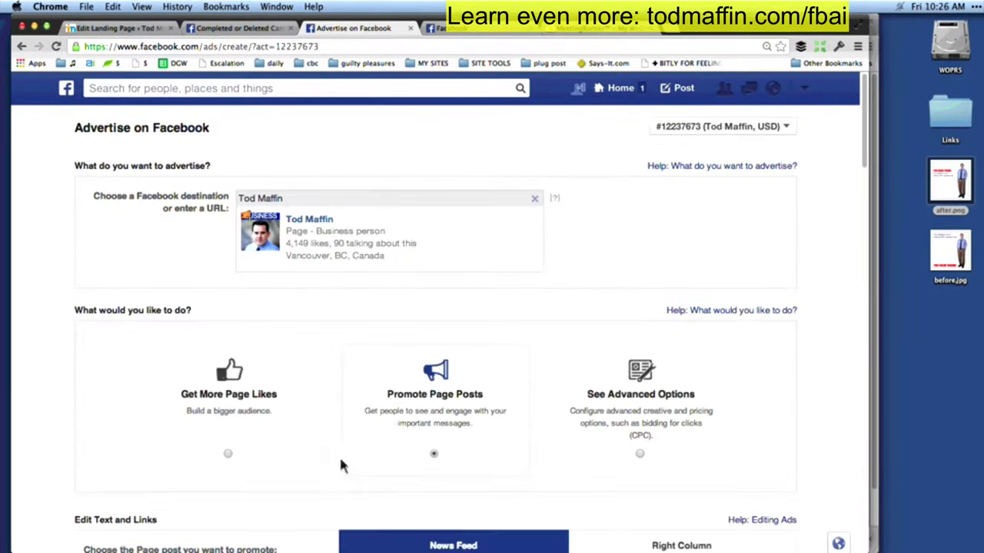
# Step: Turn on conversion tracking for the ad with the "Bought My Ebook (Checkouts)" pixel and switch to advanced pricing
pyautogui.scroll(-10, 234, 435)
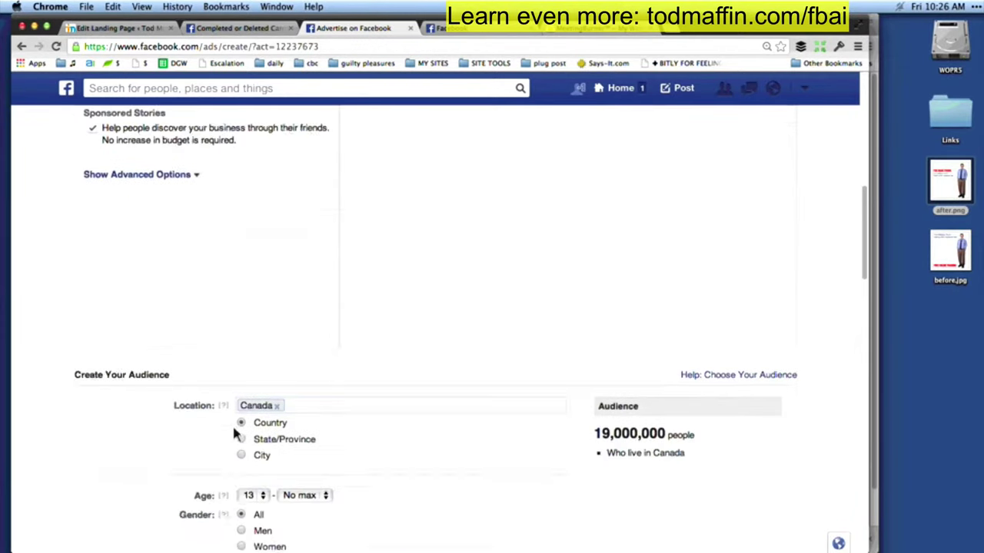
pyautogui.scroll(-15, 234, 435)
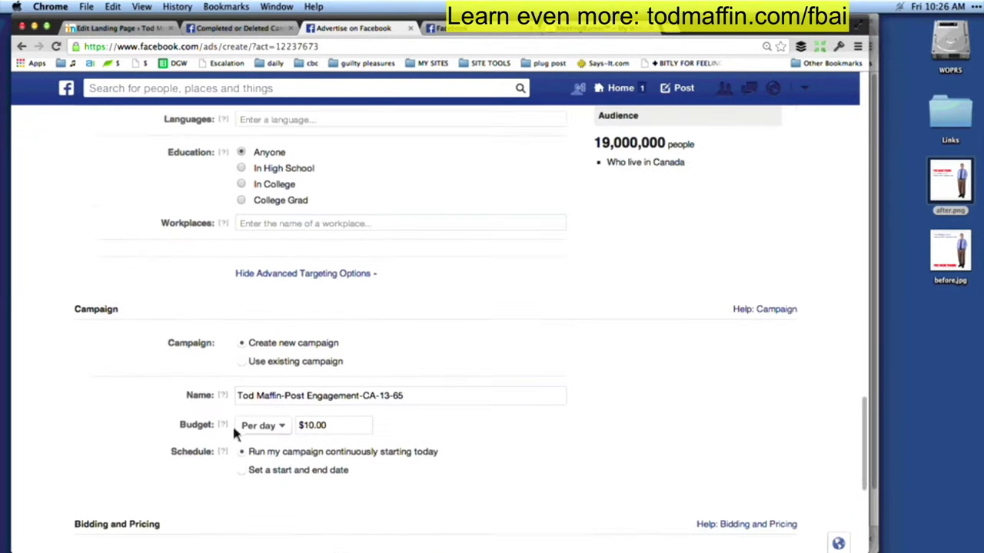
pyautogui.scroll(-5, 234, 428)
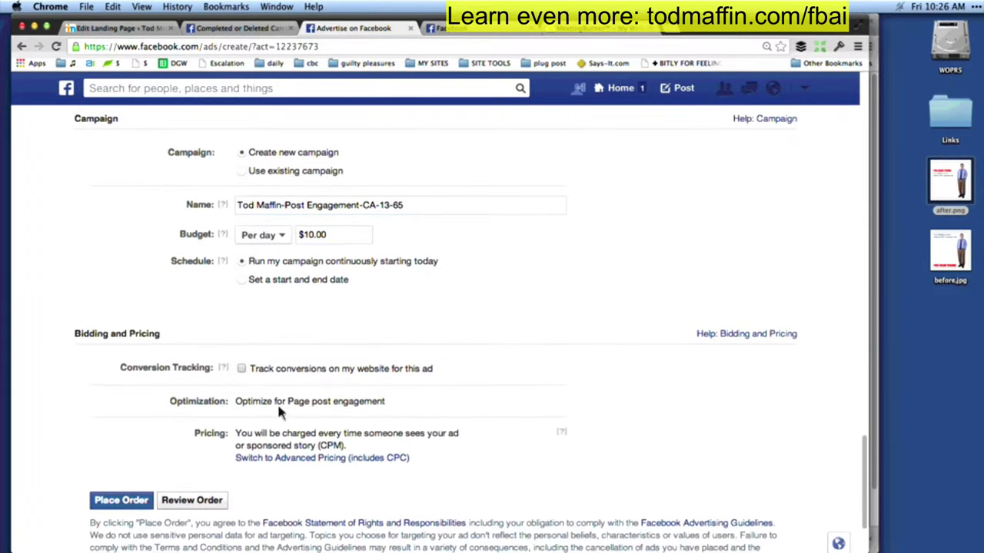
pyautogui.click(334, 374)
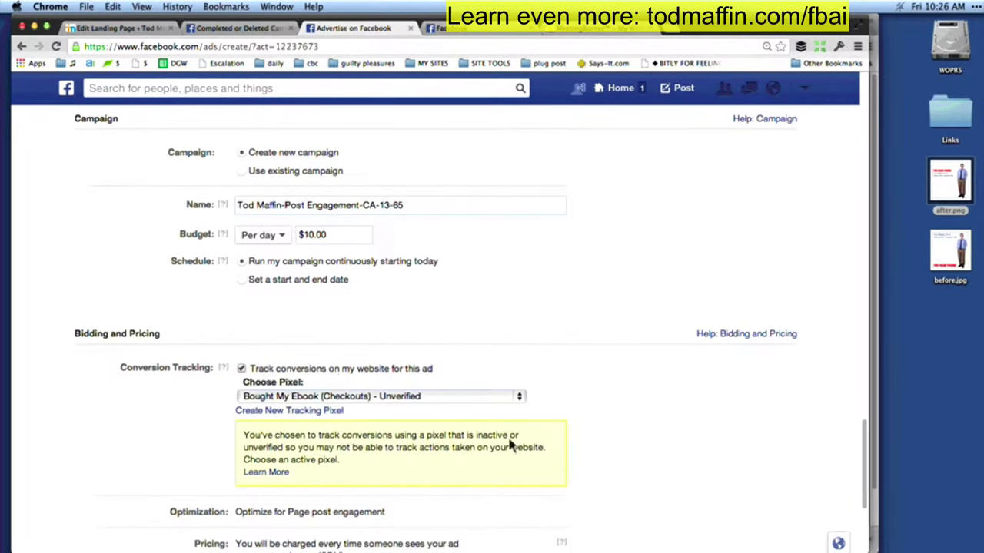
pyautogui.click(480, 395)
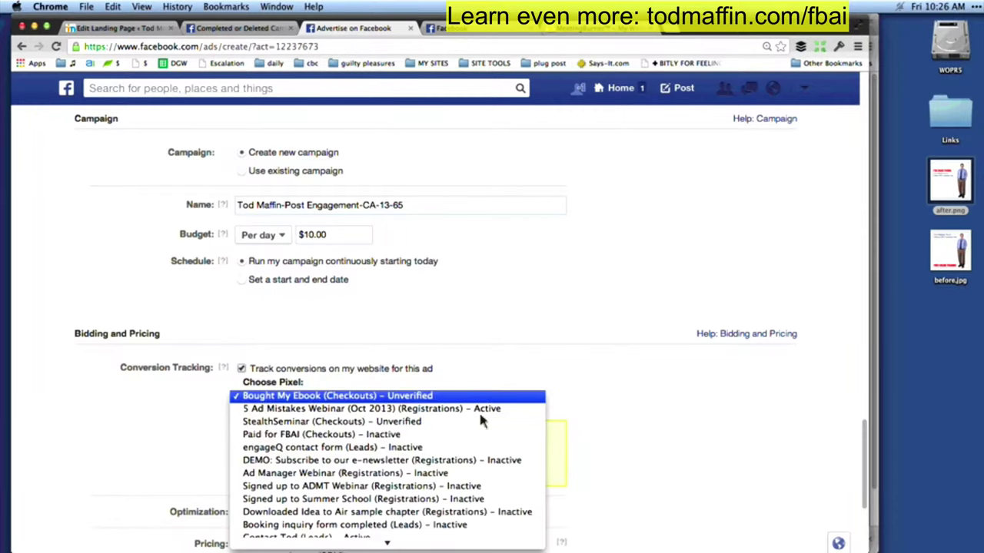
pyautogui.click(461, 397)
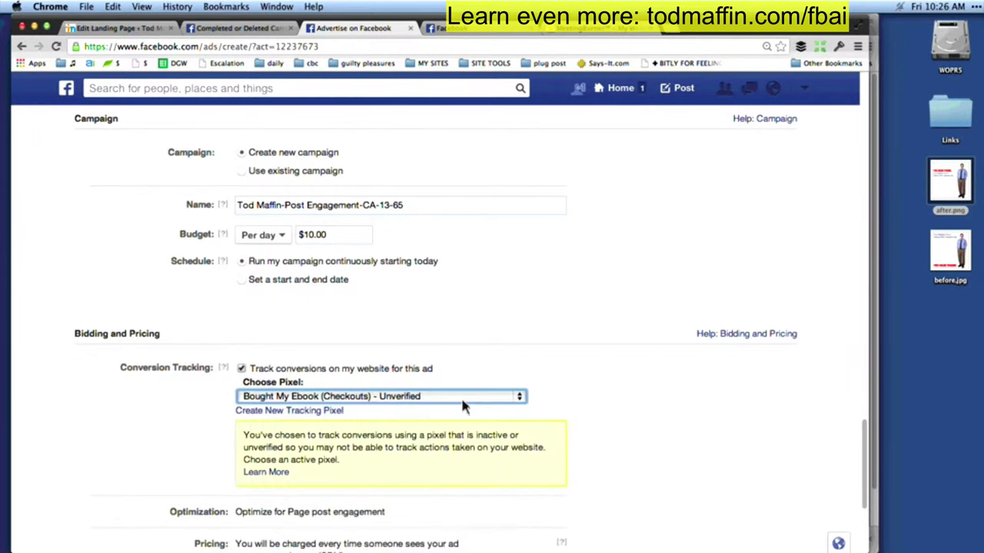
pyautogui.scroll(-4, 627, 419)
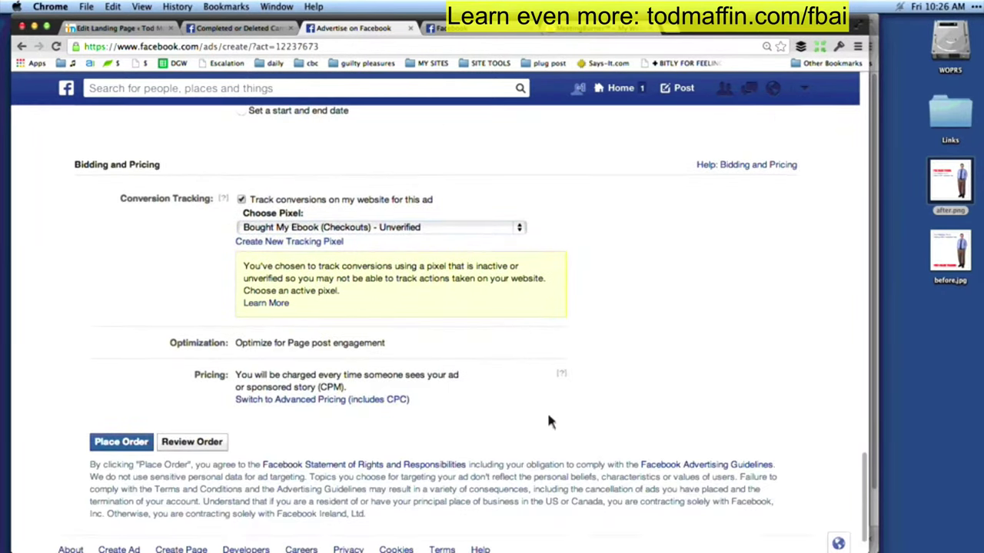
pyautogui.click(396, 403)
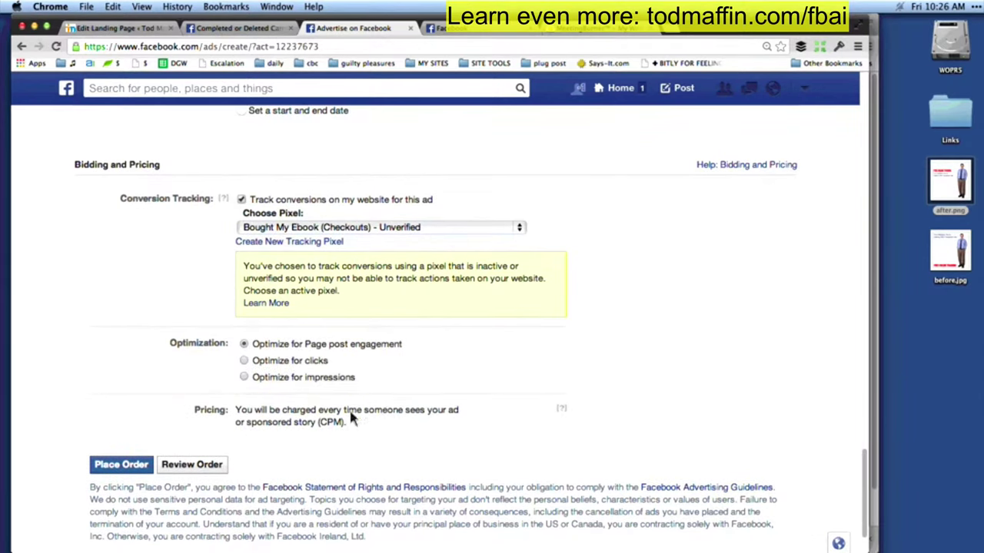
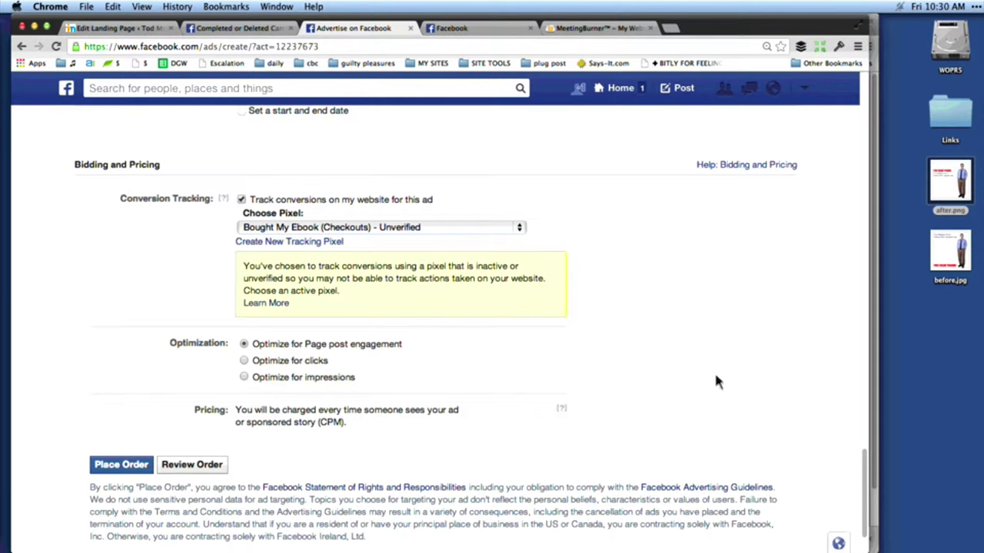
# Step: Leave the ad form for Facebook's advertising overview page and go to the All Campaigns list in Ads Manager
pyautogui.moveTo(223, 47); pyautogui.dragTo(323, 50)
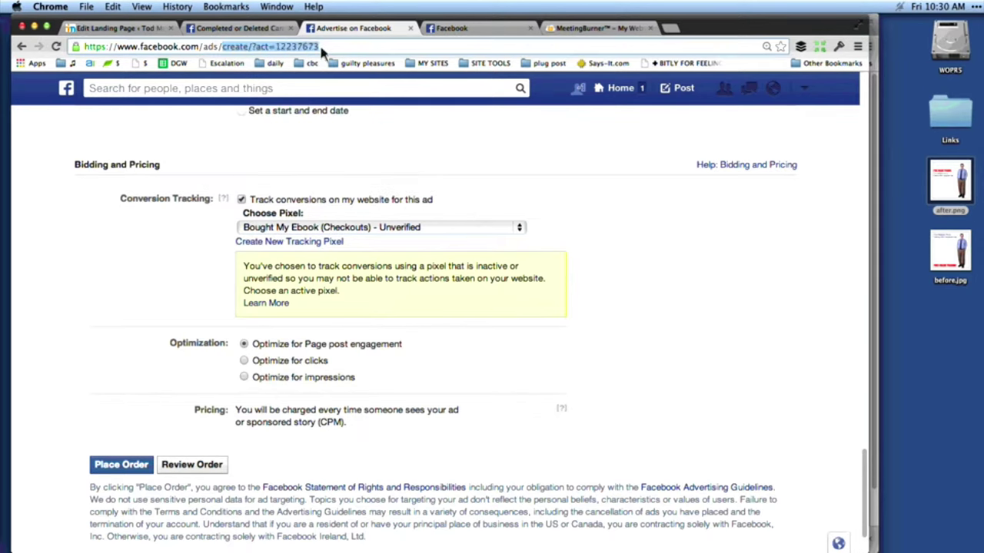
pyautogui.press('BackSpace')
pyautogui.press('Return')
pyautogui.press('Return')
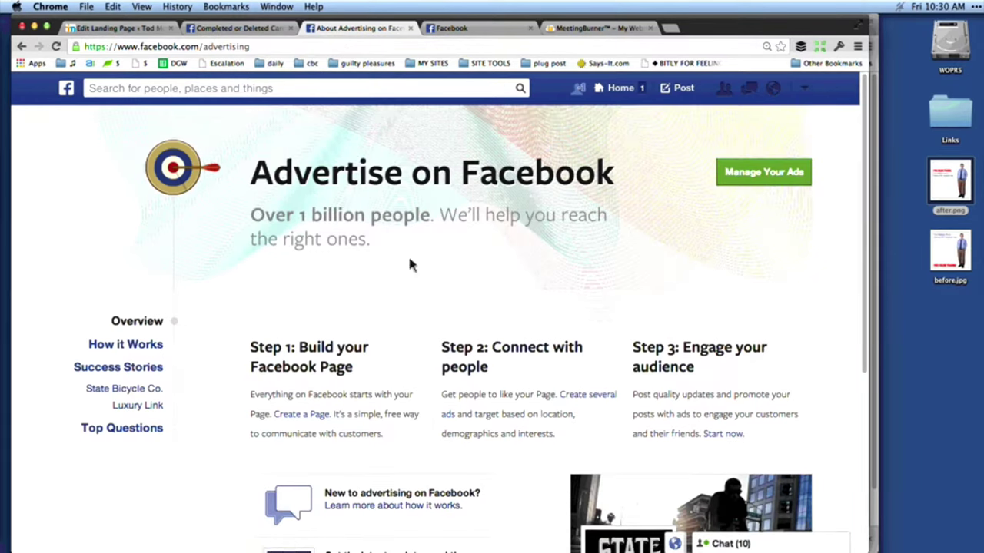
pyautogui.click(736, 177)
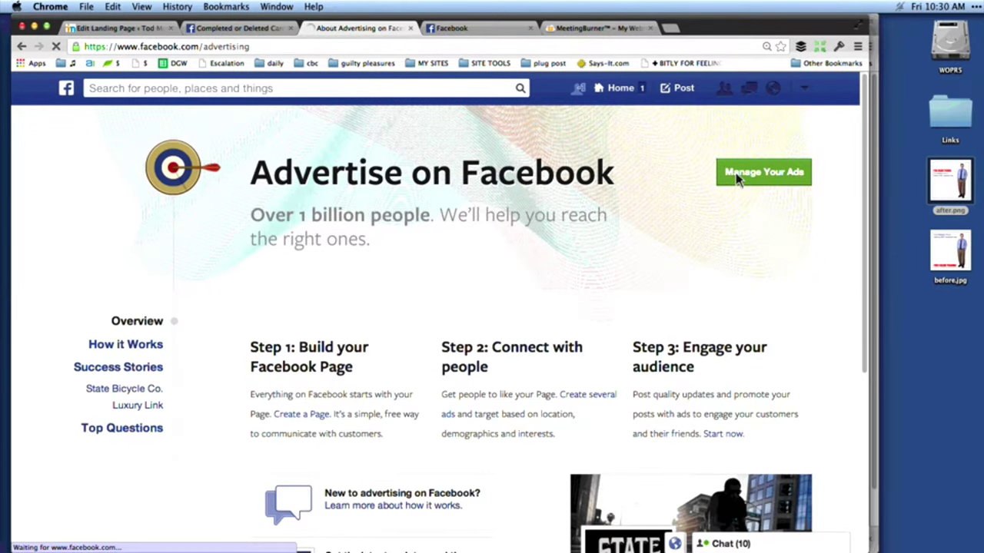
pyautogui.click(198, 254)
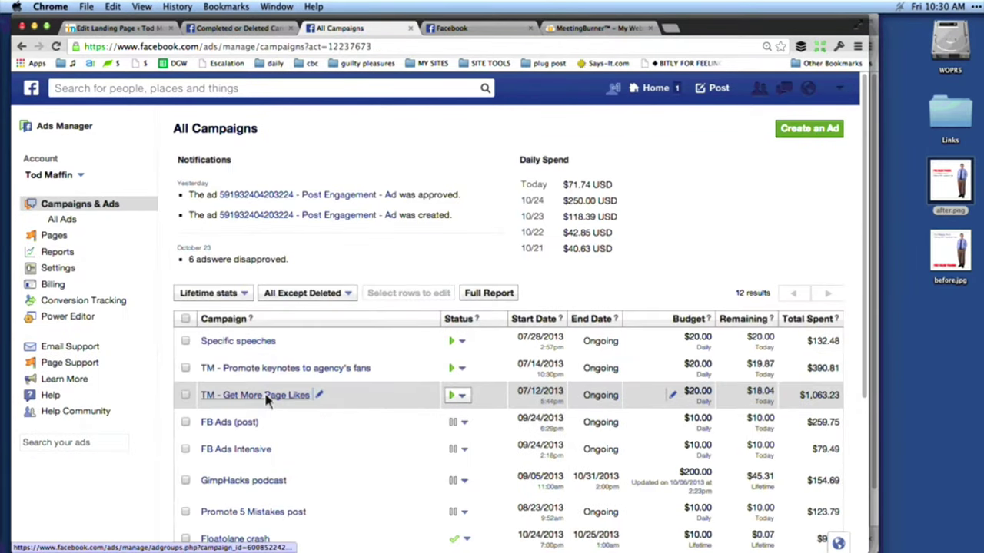
# Step: Open the "TM - Get More Page Likes" campaign and examine the custom audience targeting of the "Email subscribers not already liked" ad
pyautogui.click(267, 398)
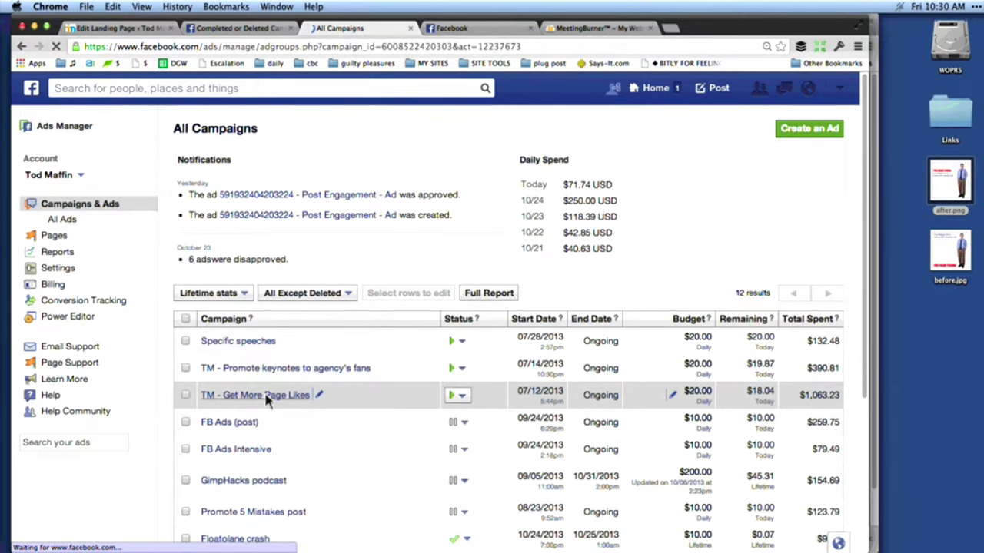
pyautogui.scroll(-10, 265, 399)
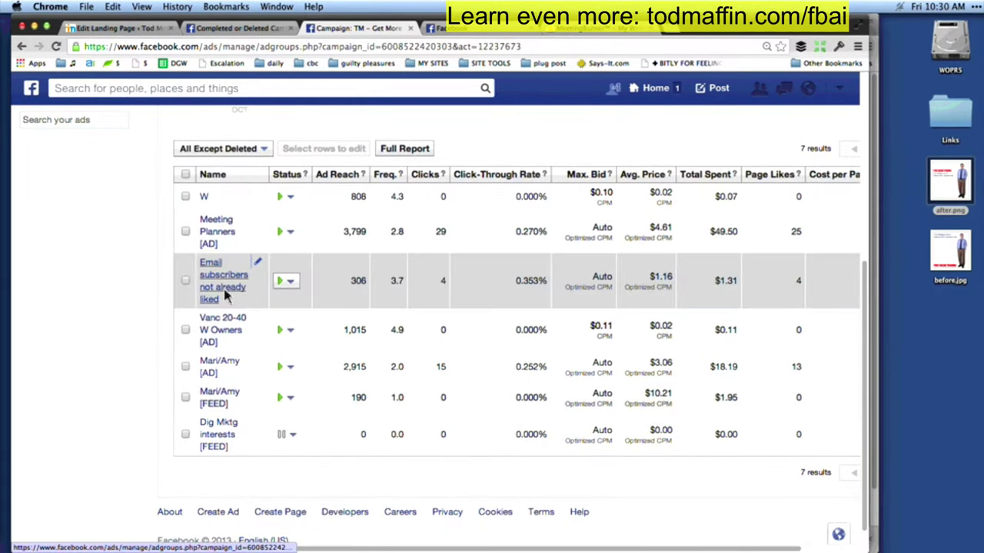
pyautogui.click(223, 286)
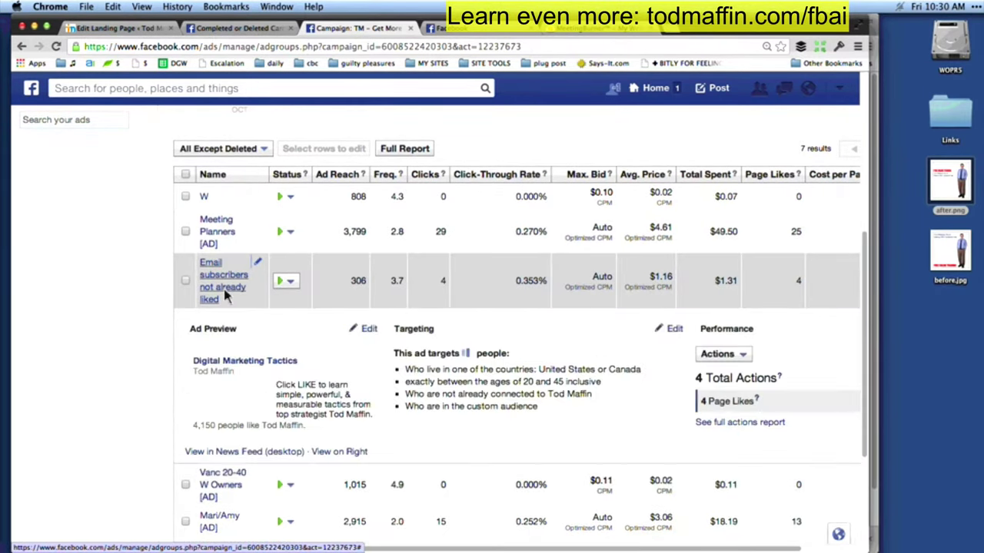
pyautogui.moveTo(466, 407); pyautogui.dragTo(516, 414)
pyautogui.click(528, 419)
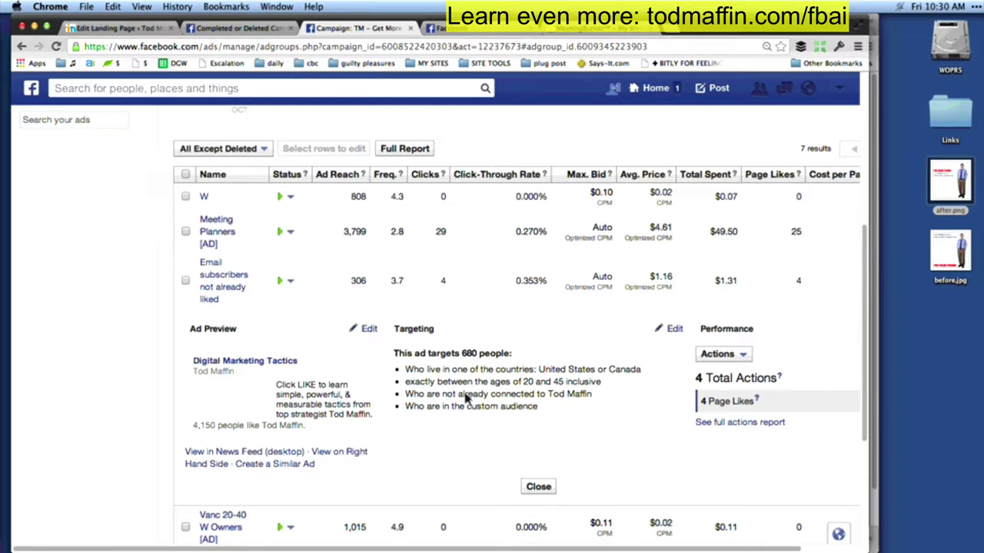
# Step: Examine the ad's exclusion of people already connected to the Page and return to the All Campaigns list
pyautogui.moveTo(459, 395); pyautogui.dragTo(580, 397)
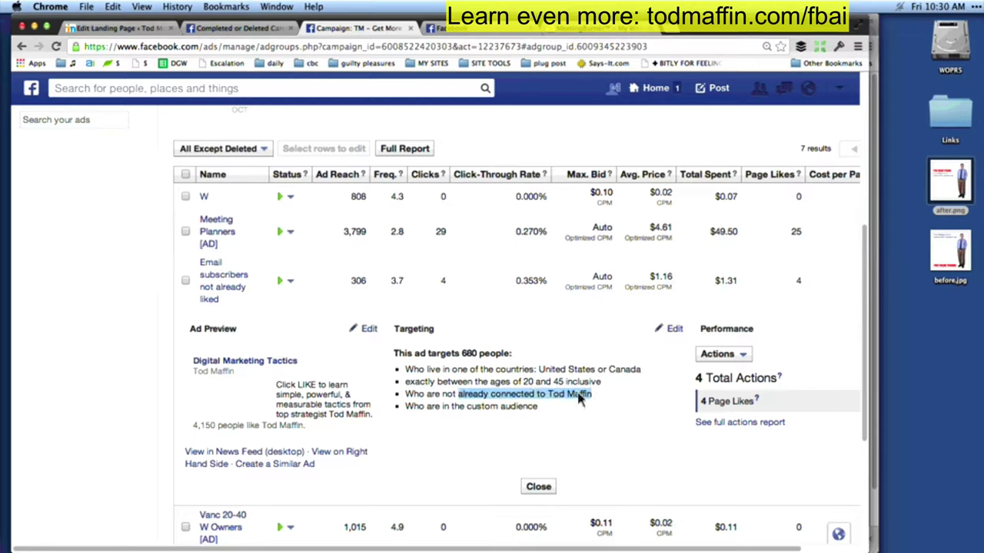
pyautogui.click(598, 430)
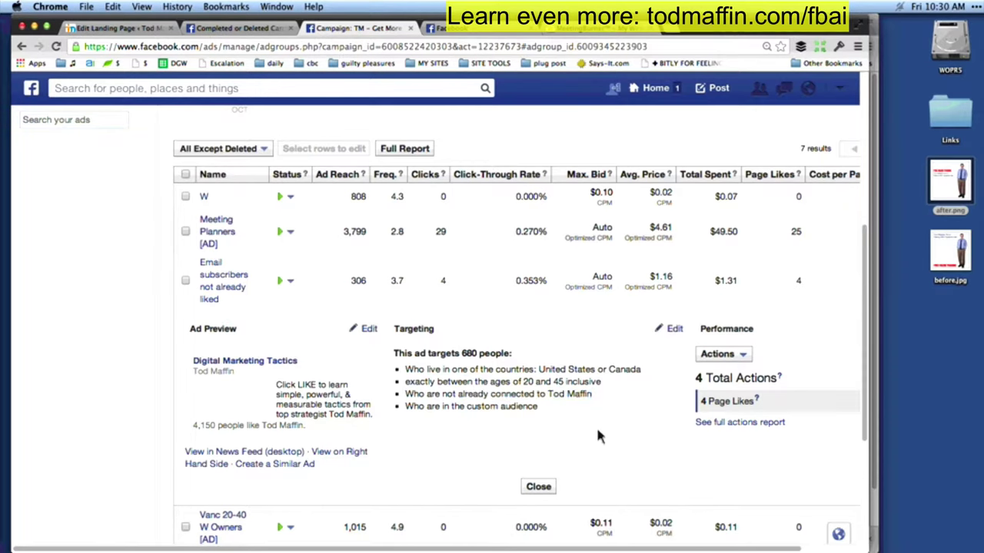
pyautogui.scroll(8, 598, 430)
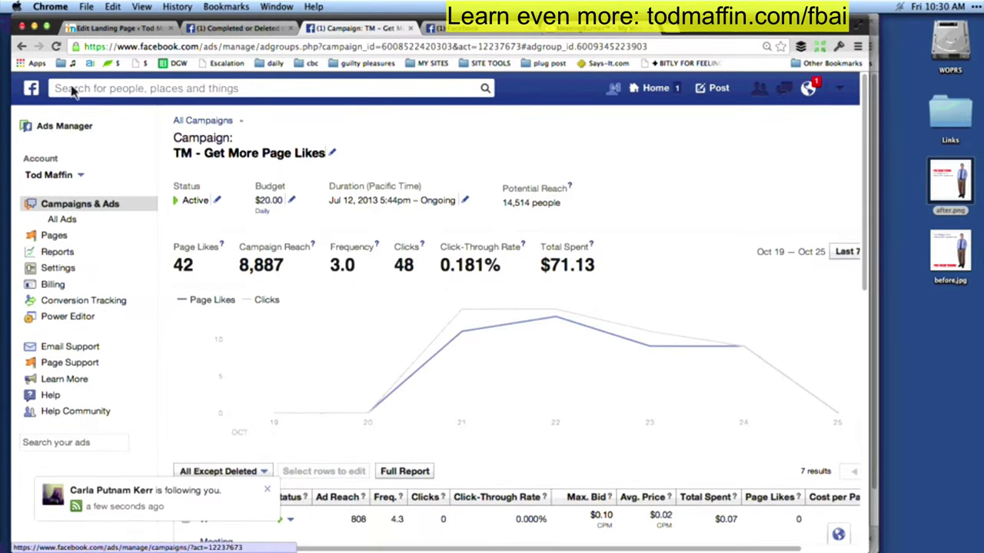
pyautogui.click(21, 46)
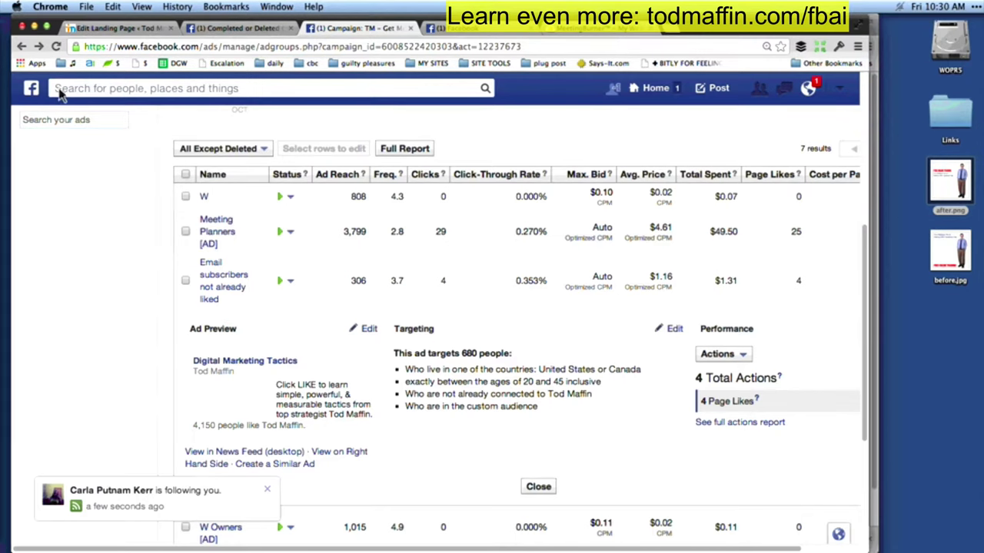
pyautogui.click(413, 152)
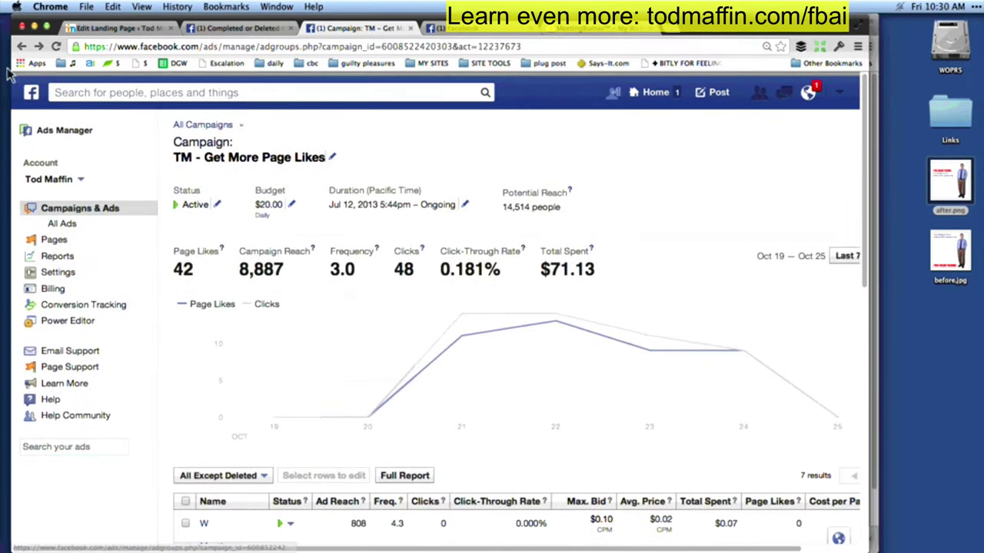
pyautogui.click(22, 46)
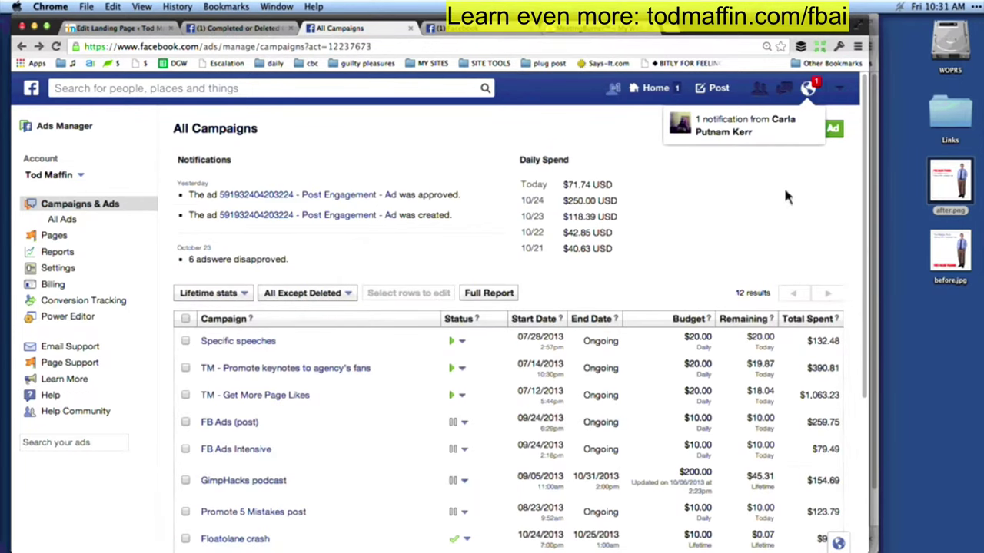
# Step: Start a new ad with the account owner's Page as destination and go to its Custom Audiences options
pyautogui.click(834, 131)
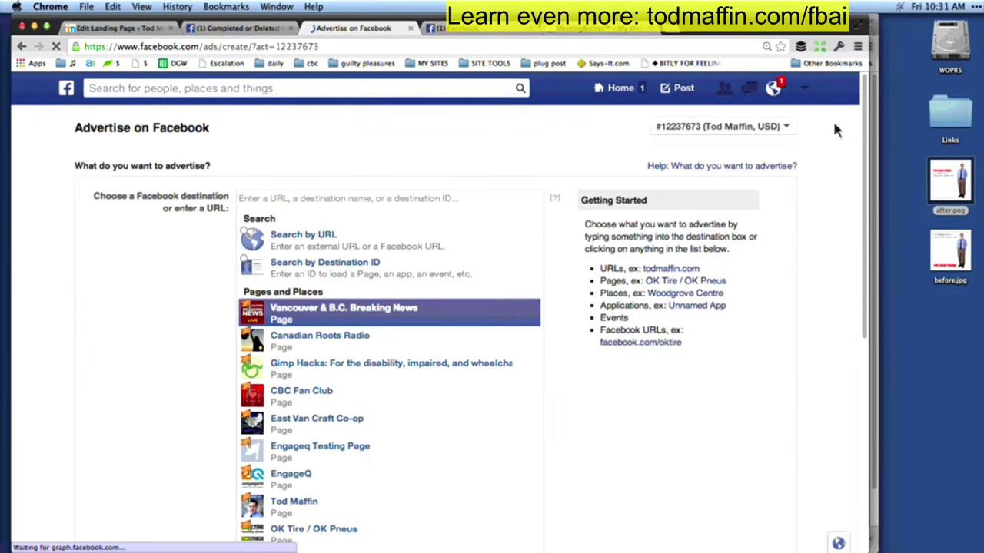
pyautogui.click(455, 503)
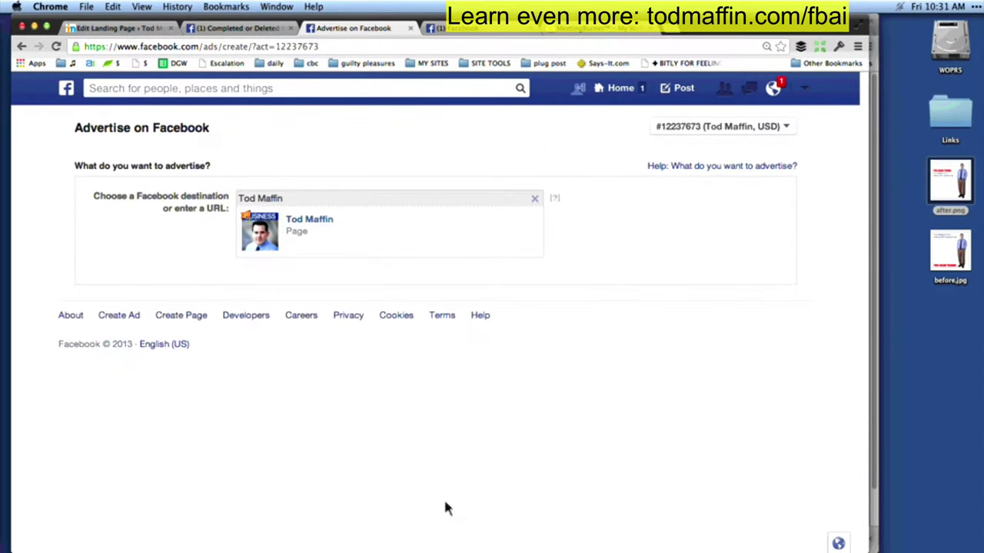
pyautogui.scroll(-15, 834, 393)
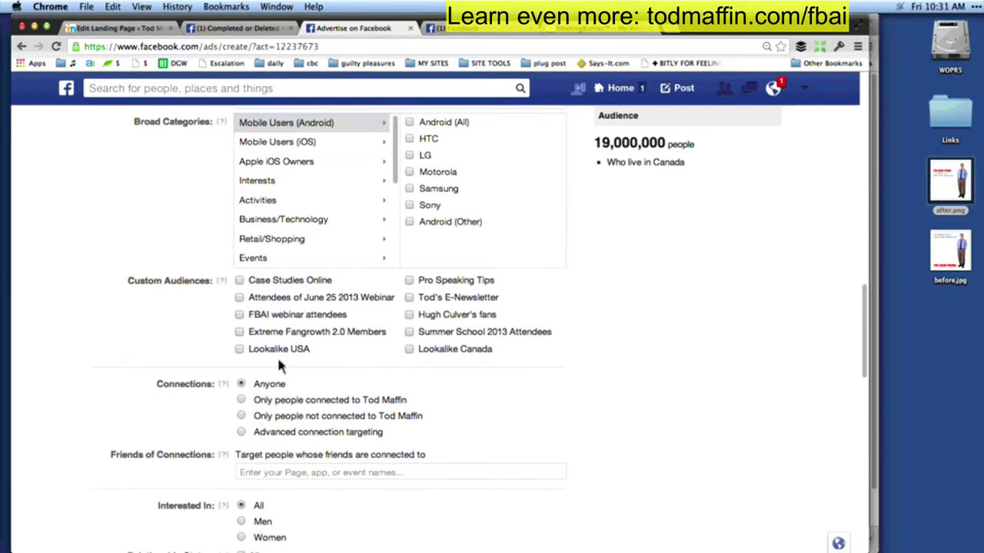
# Step: Try the Summer School 2013 Attendees, Pro Speaking Tips, e-newsletter and FBAI webinar attendees custom audiences, deselecting each one again
pyautogui.click(549, 338)
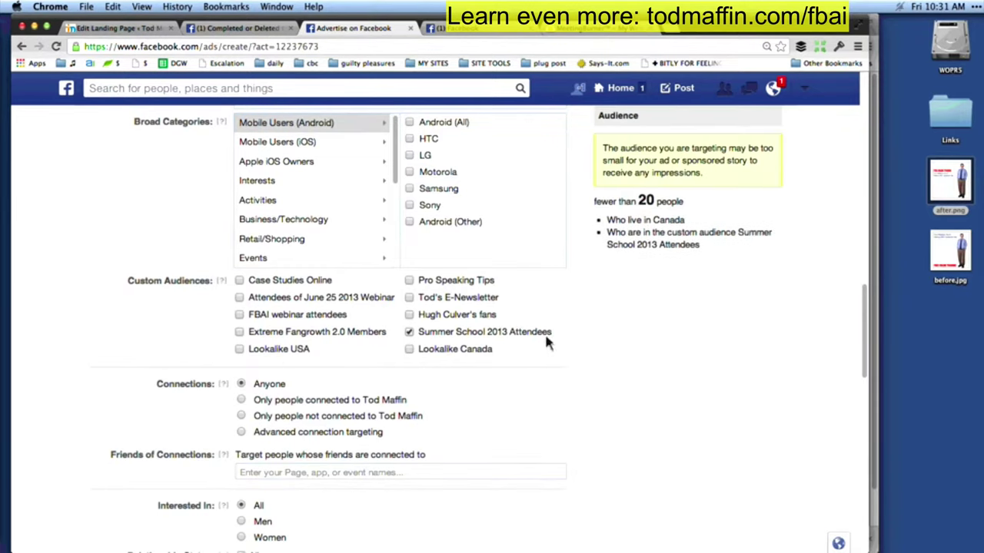
pyautogui.click(547, 338)
pyautogui.click(478, 283)
pyautogui.click(477, 284)
pyautogui.click(474, 303)
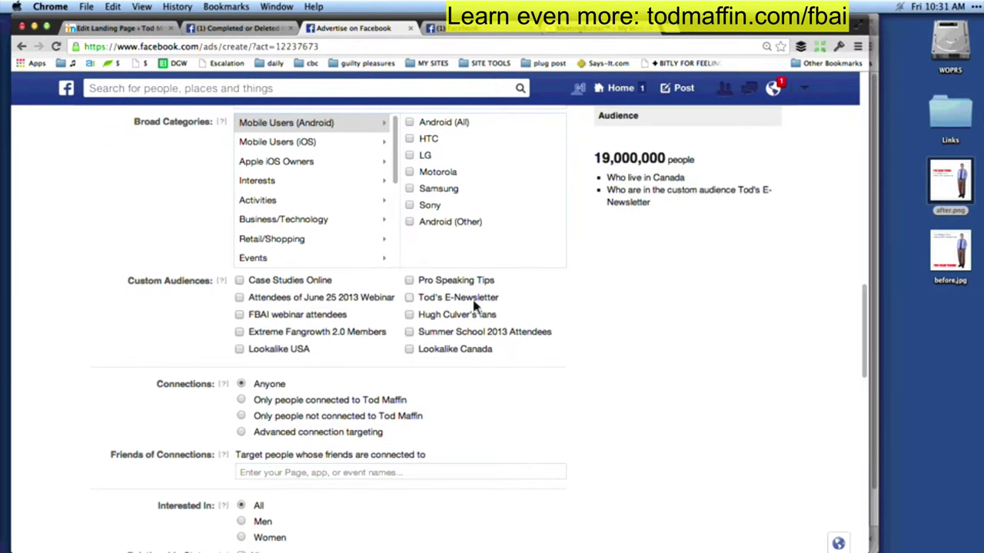
pyautogui.click(474, 303)
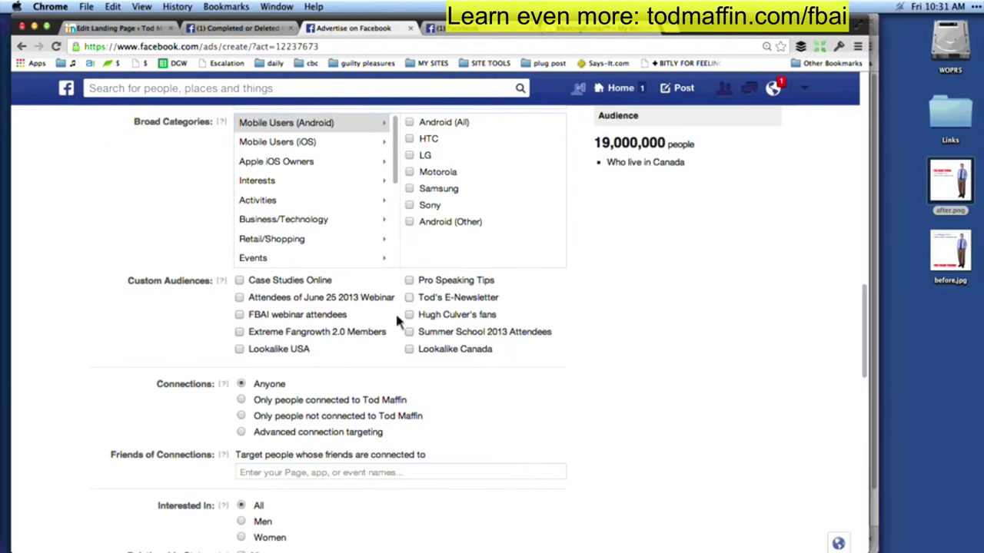
pyautogui.click(295, 321)
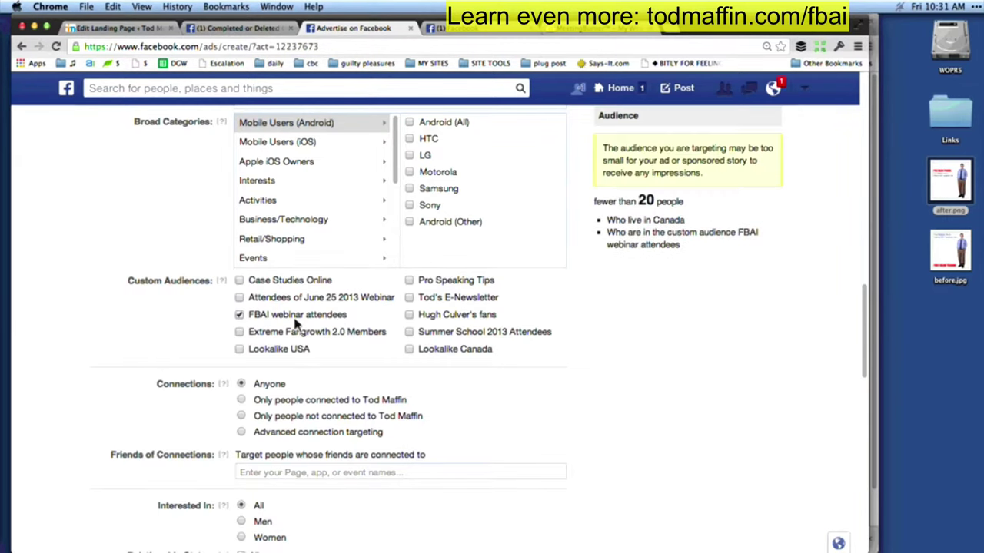
pyautogui.click(295, 323)
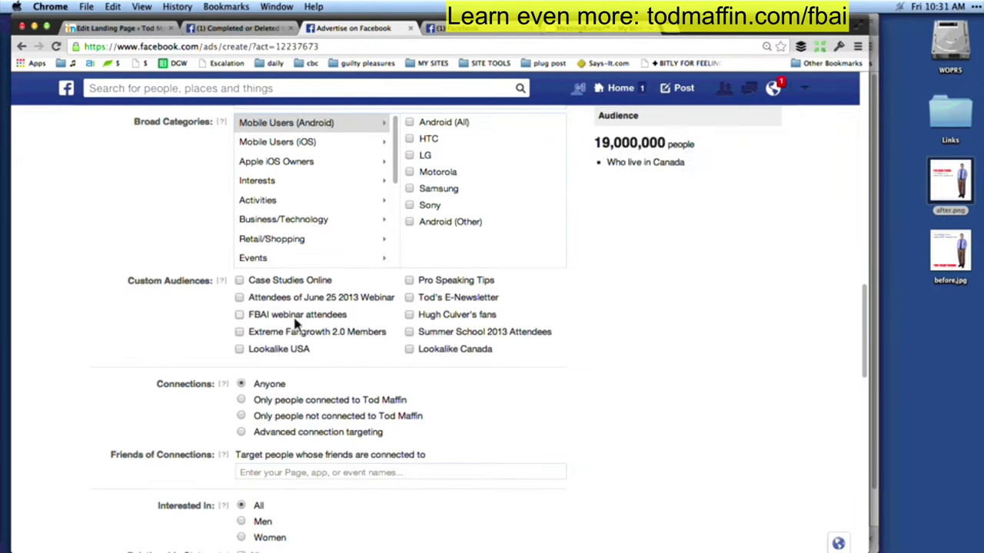
# Step: Abandon the unsaved ad and return to the All Campaigns list
pyautogui.scroll(15, 294, 323)
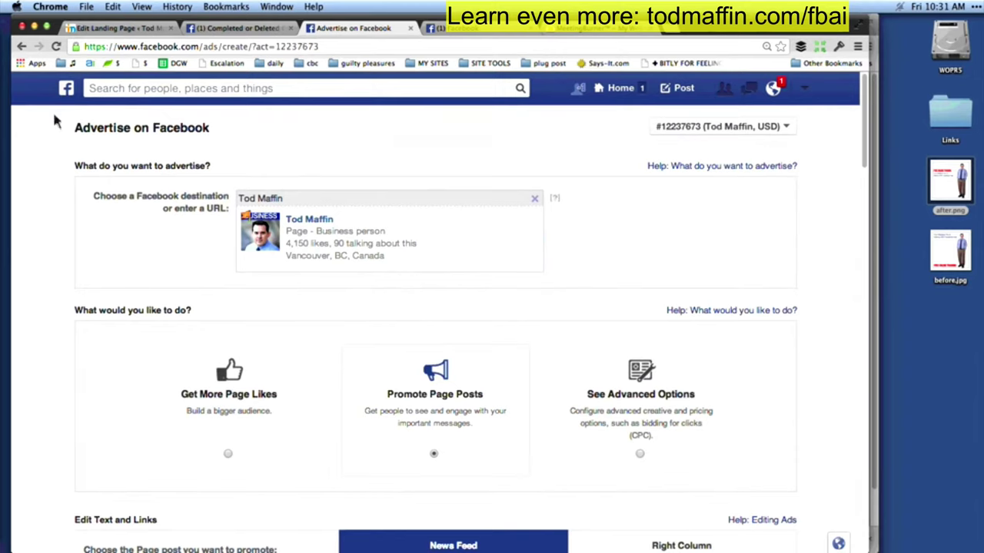
pyautogui.click(21, 46)
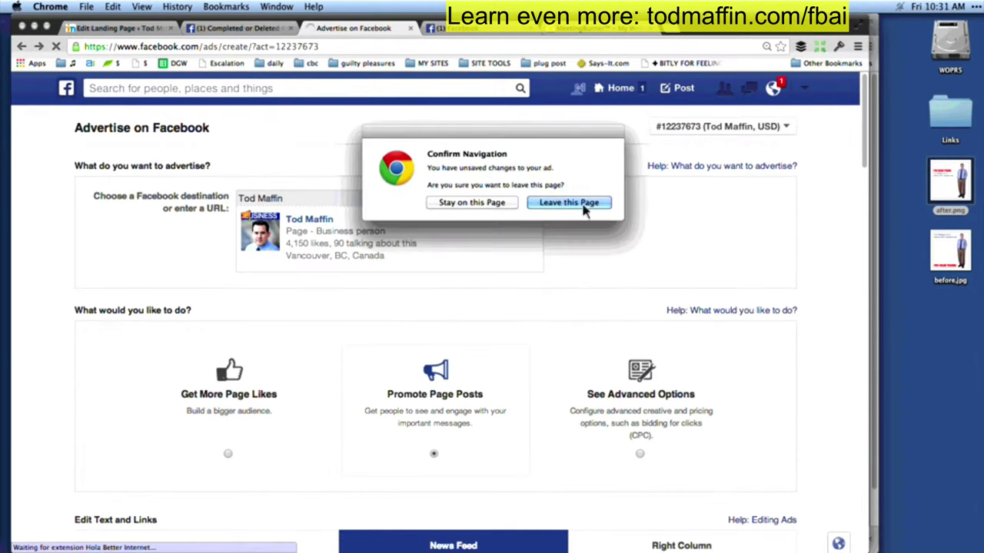
pyautogui.click(568, 203)
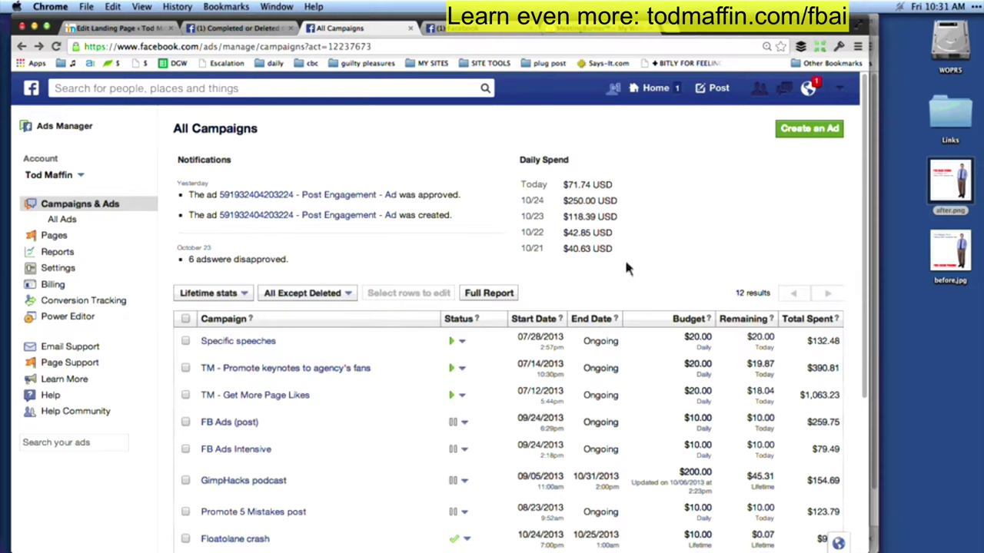
# Step: Open Power Editor and download all ad accounts, including the Pages for the logged-in account
pyautogui.click(77, 324)
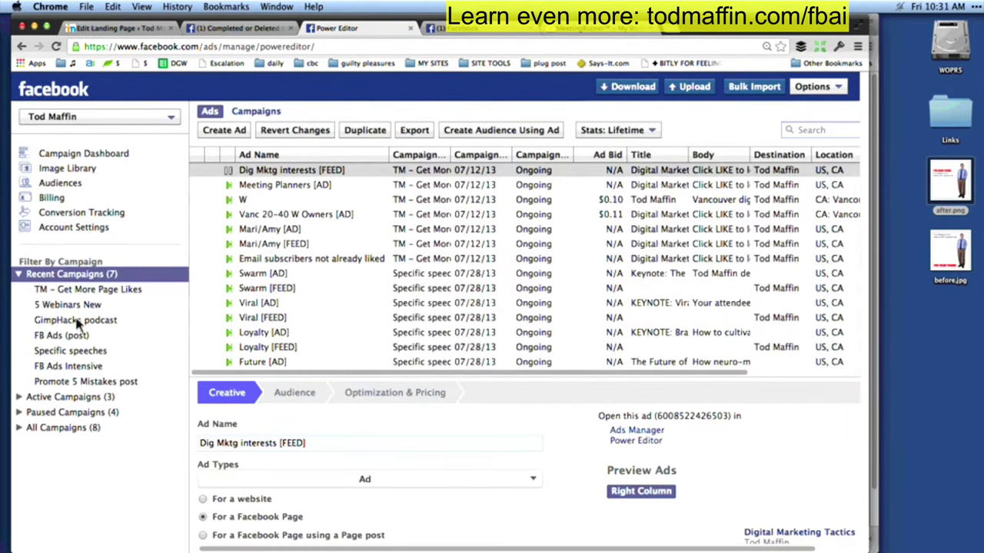
pyautogui.click(18, 274)
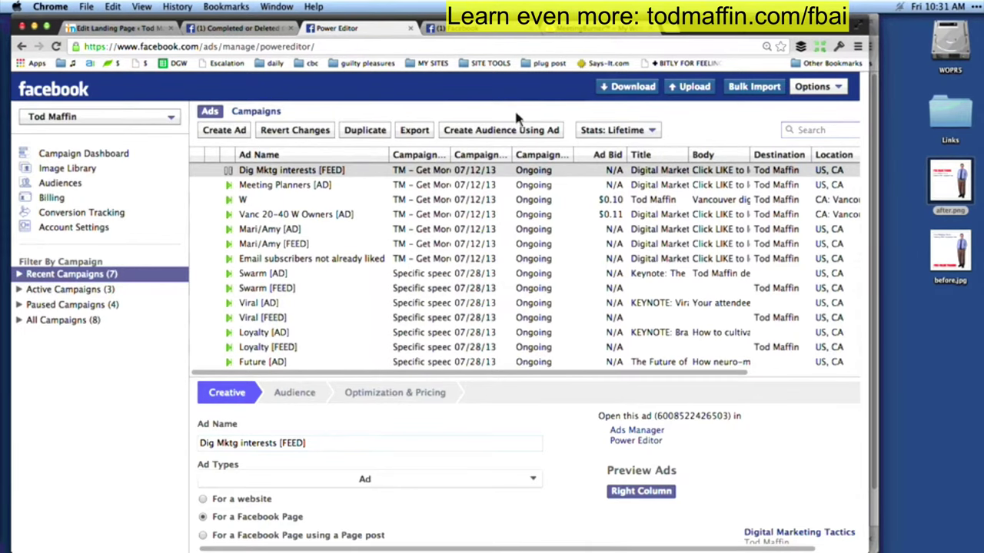
pyautogui.click(645, 89)
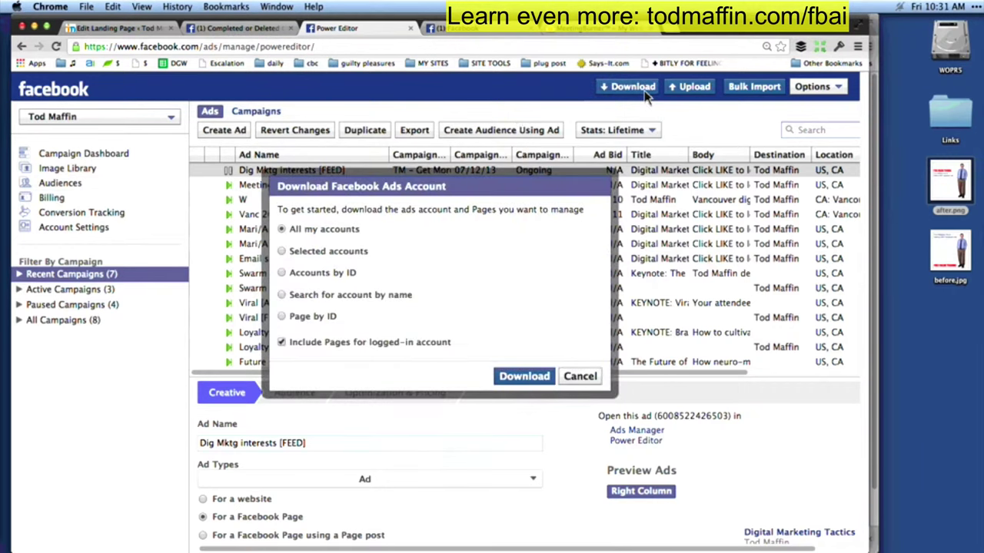
pyautogui.click(522, 376)
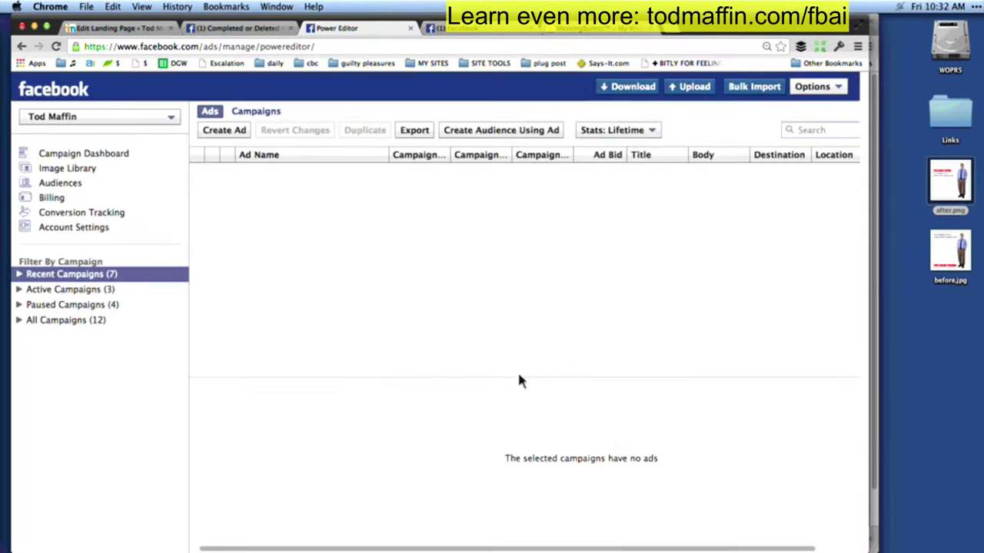
# Step: Open the active "TM - Get More Page Likes" campaign and select its "Email subscribers not already liked" ad
pyautogui.click(19, 289)
pyautogui.click(93, 321)
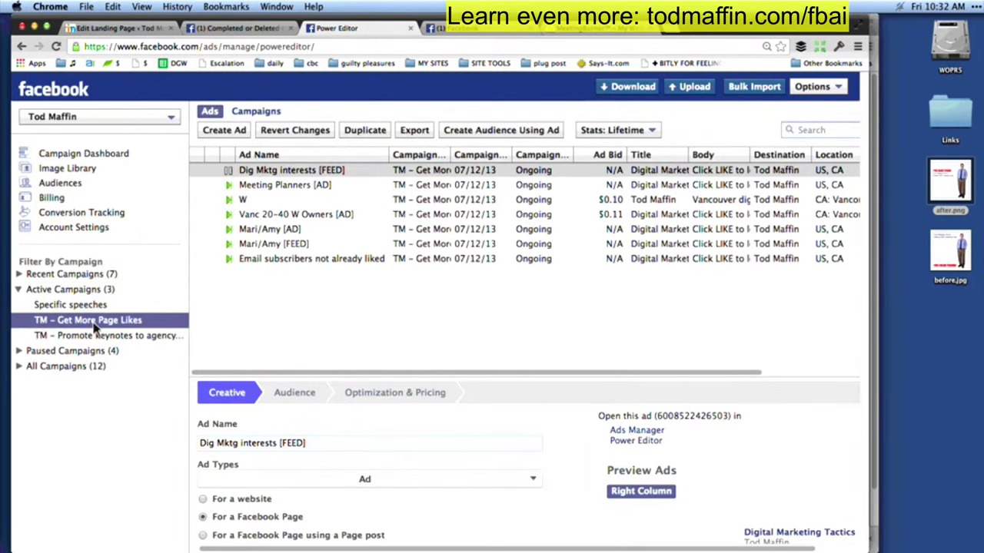
pyautogui.click(288, 260)
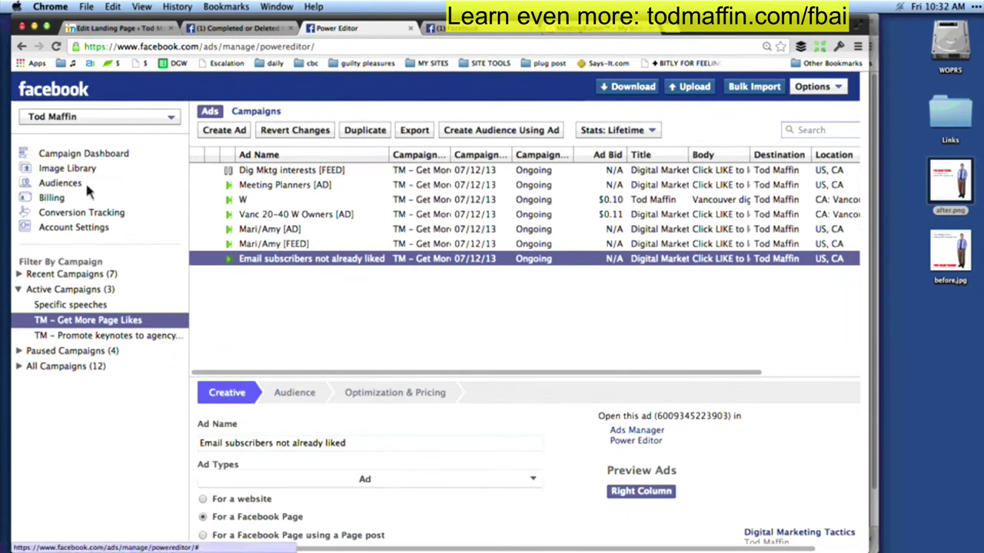
# Step: Open the Audiences list and view the creation form for a custom audience, closing it without creating one
pyautogui.click(62, 184)
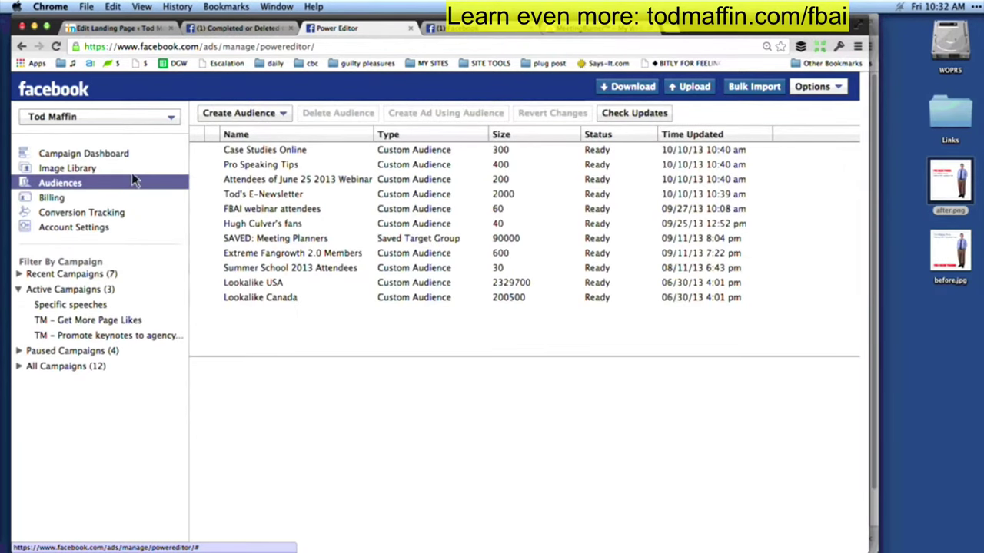
pyautogui.click(265, 115)
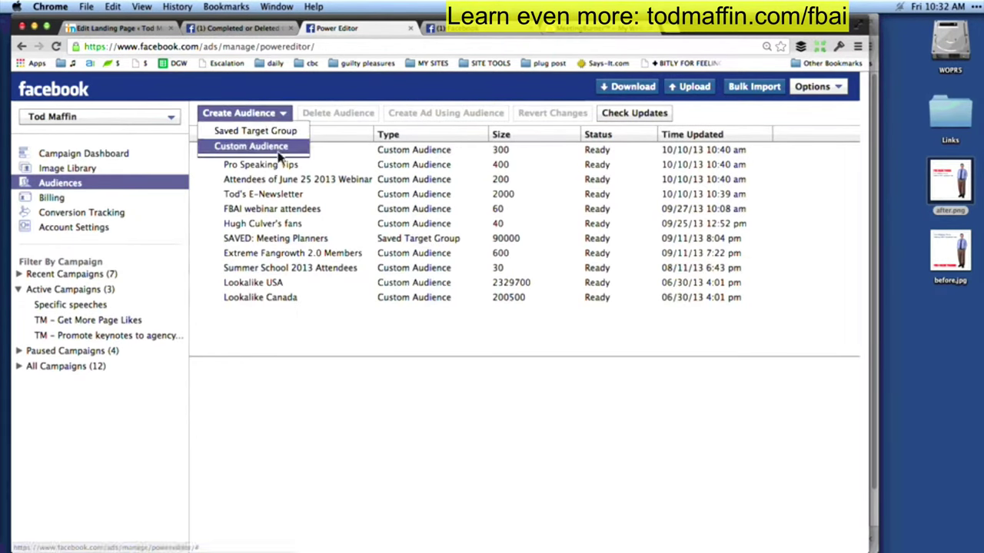
pyautogui.click(279, 150)
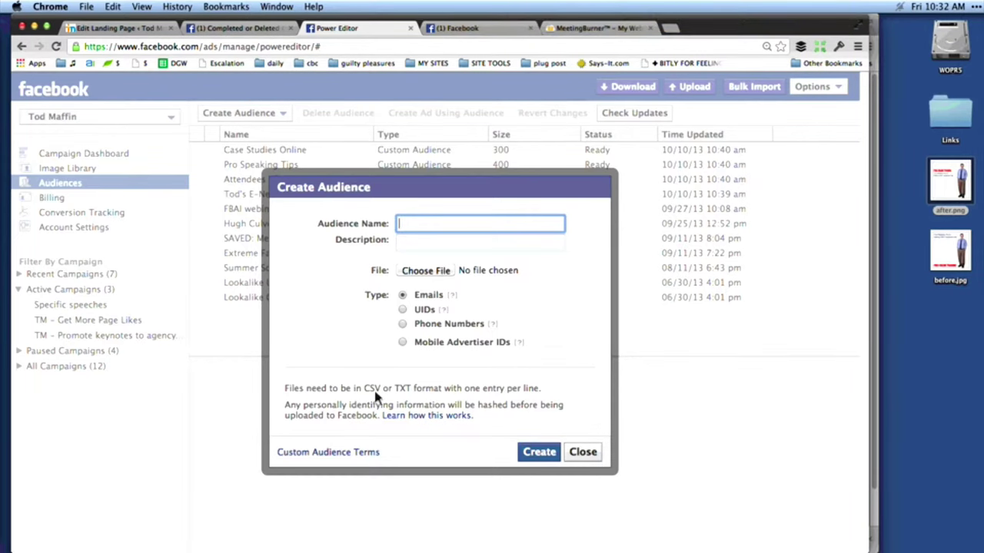
pyautogui.click(585, 453)
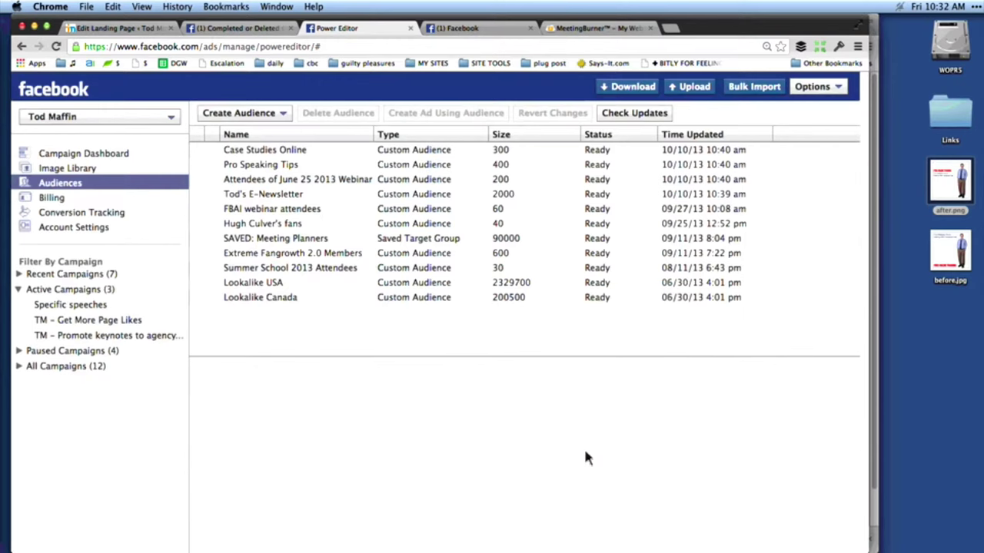
# Step: Examine the details of the e-newsletter custom audience and the precise interests of the "SAVED: Meeting Planners" target group
pyautogui.click(268, 197)
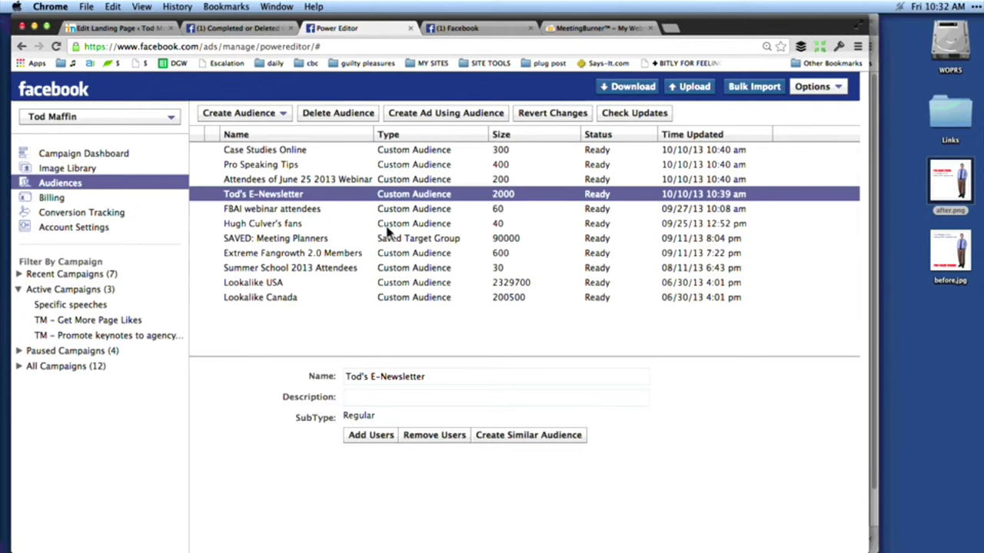
pyautogui.click(293, 245)
pyautogui.scroll(-10, 450, 389)
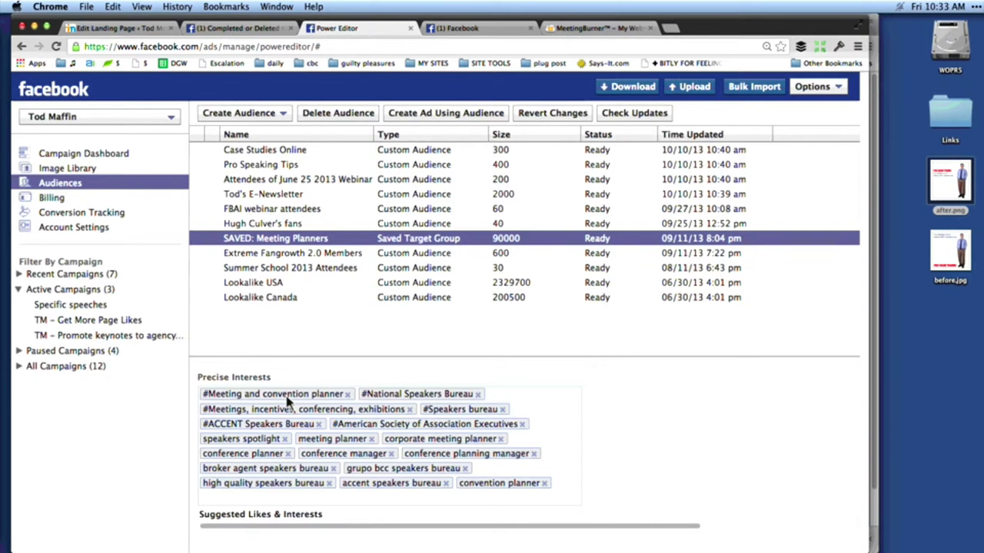
# Step: Create a saved target group named "Cooking"
pyautogui.click(282, 113)
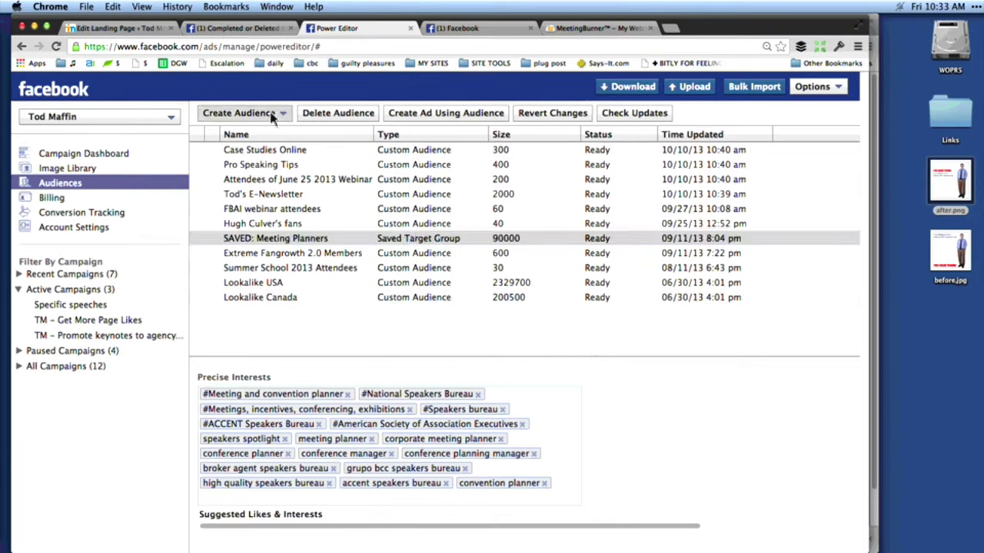
pyautogui.click(269, 131)
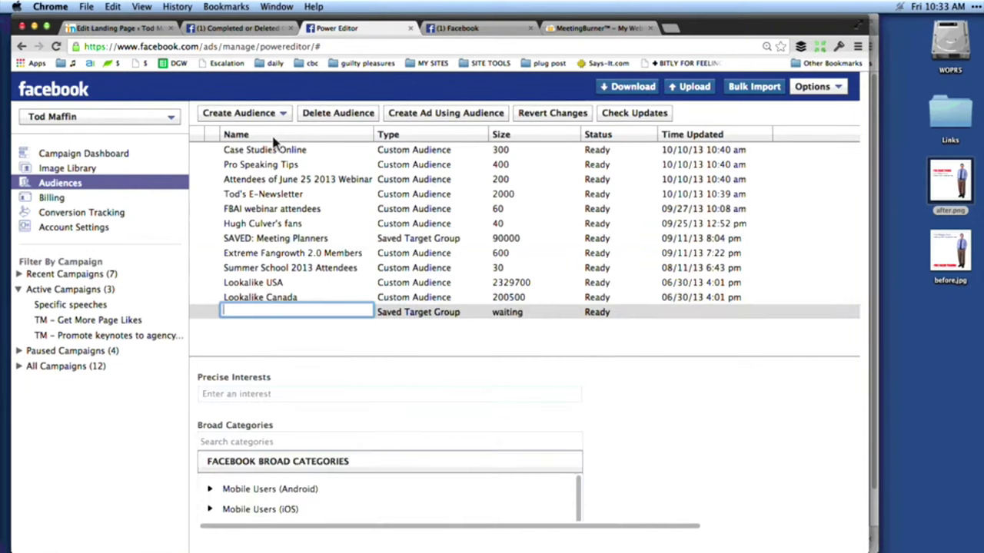
pyautogui.write('Sunshine')
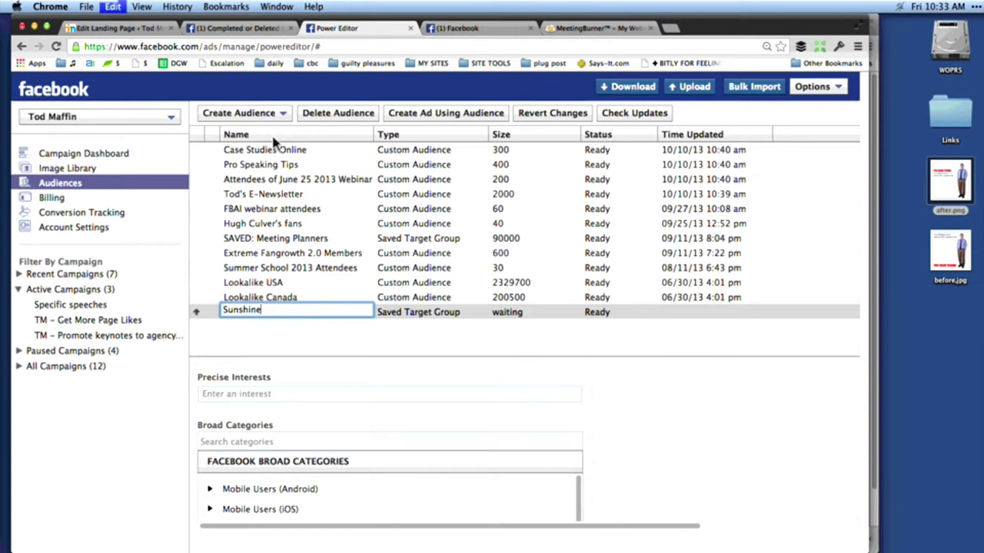
pyautogui.write('Cookin')
pyautogui.press('Left')
pyautogui.press('Left')
pyautogui.press('Left')
pyautogui.press('Left')
pyautogui.press('Left')
pyautogui.press('Left')
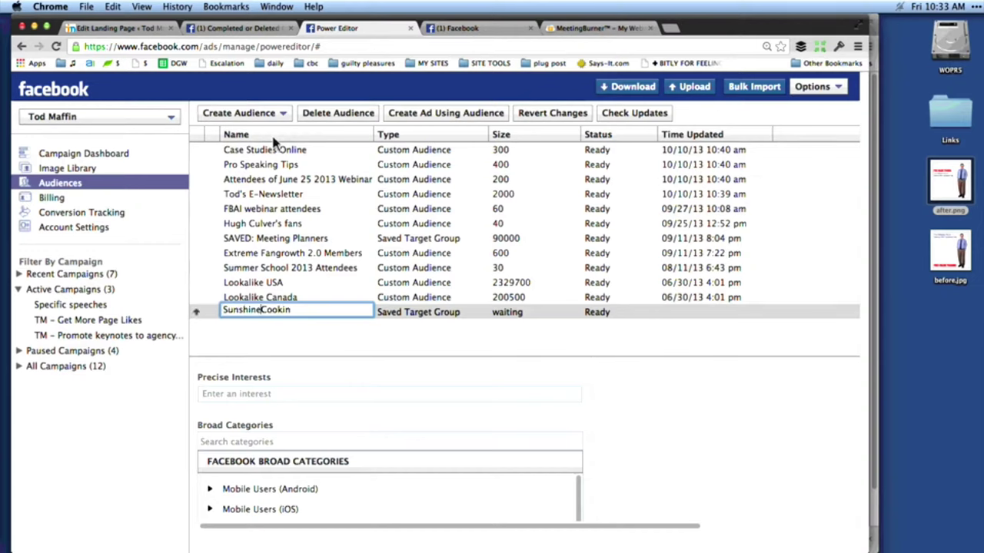
pyautogui.press('BackSpace')
pyautogui.press('BackSpace')
pyautogui.press('BackSpace')
pyautogui.press('BackSpace')
pyautogui.press('BackSpace')
pyautogui.press('BackSpace')
pyautogui.press('BackSpace')
pyautogui.press('BackSpace')
pyautogui.write('g')
pyautogui.press('Return')
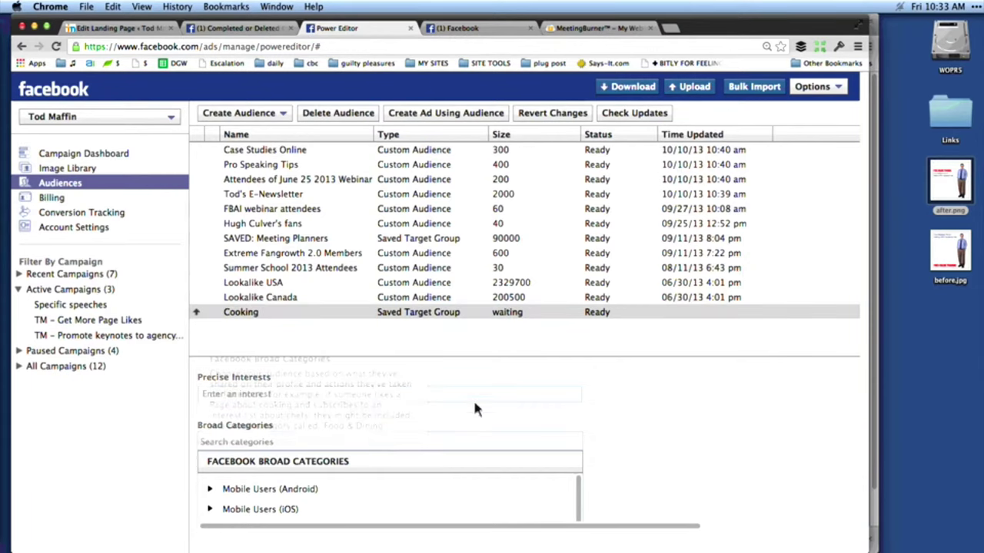
# Step: Add #Cooking, #Cookie and #Cooking Mama as precise interests of the "Cooking" saved target group
pyautogui.click(486, 395)
pyautogui.write('cooking')
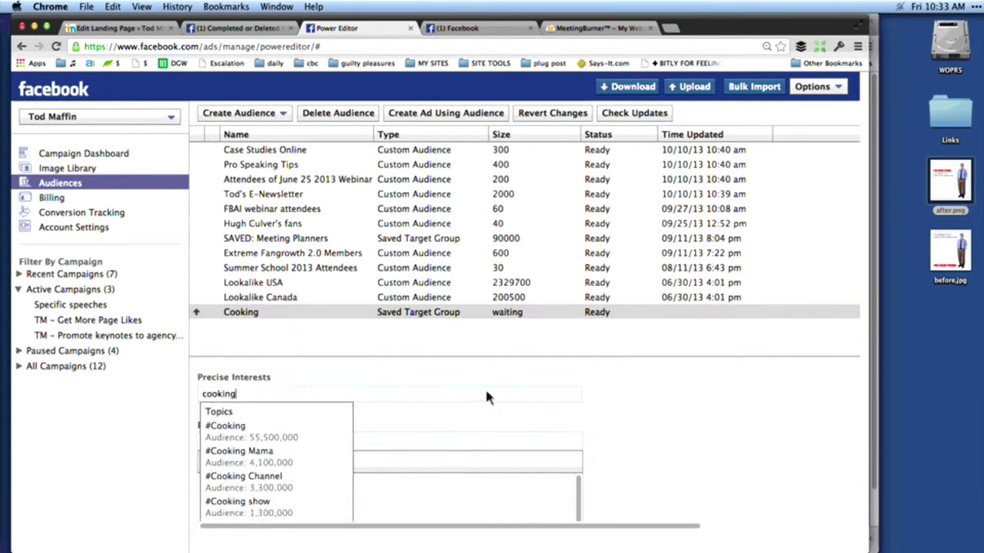
pyautogui.press('Down')
pyautogui.press('Return')
pyautogui.write('cook')
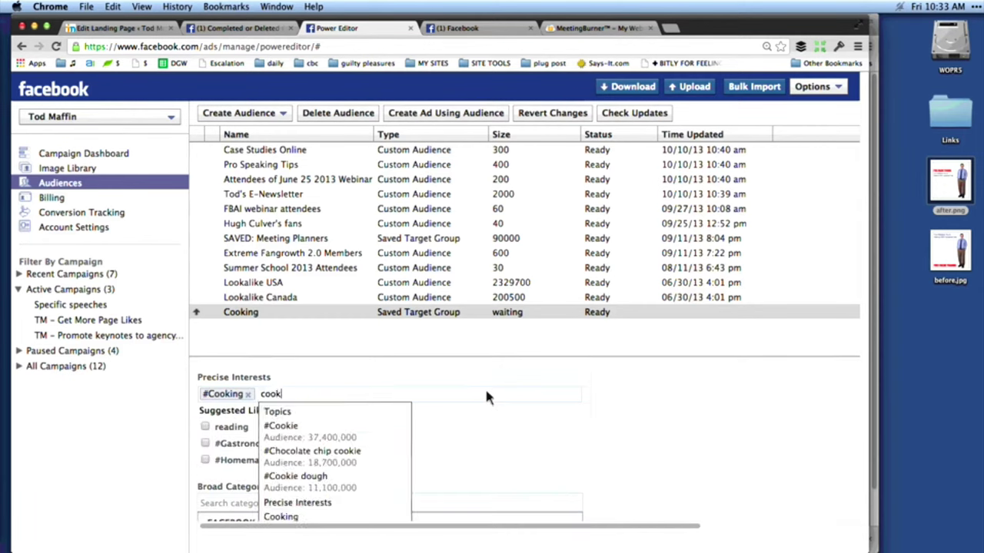
pyautogui.press('Down')
pyautogui.press('Return')
pyautogui.write('cookin')
pyautogui.press('Down')
pyautogui.press('Return')
# Step: Upload the new "Cooking" target group from Power Editor to Facebook and dismiss the finished upload dialog
pyautogui.scroll(-3, 676, 403)
pyautogui.scroll(-5, 675, 393)
pyautogui.scroll(15, 675, 393)
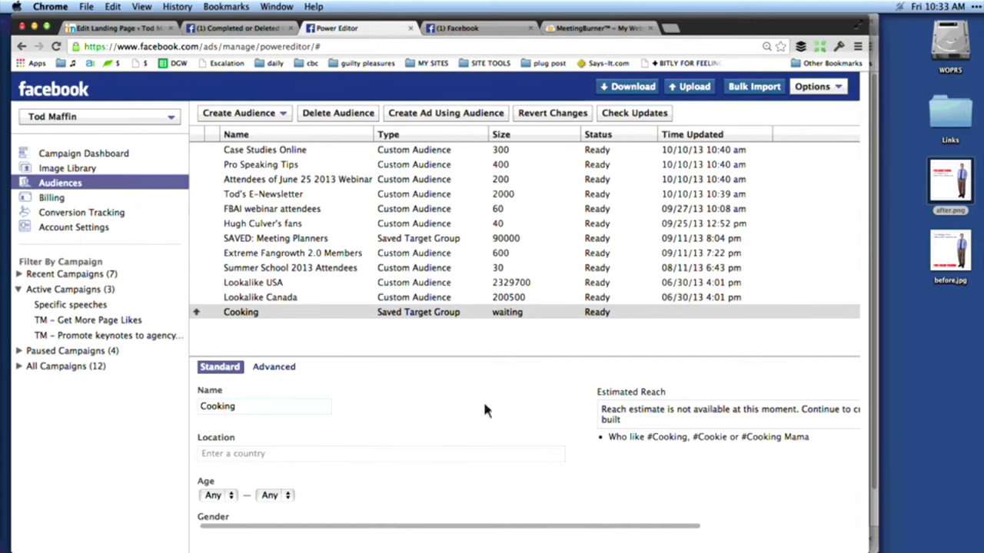
pyautogui.scroll(-4, 430, 390)
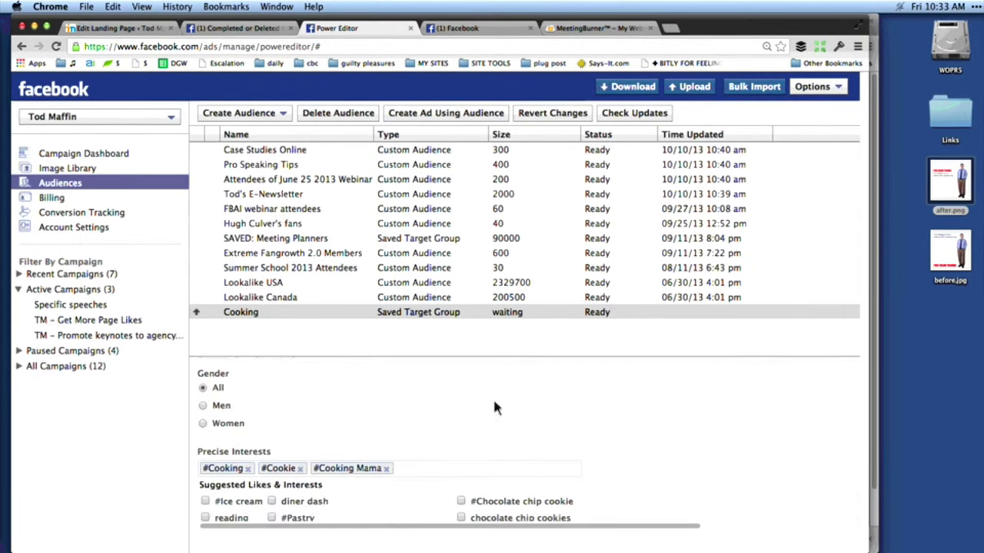
pyautogui.scroll(4, 494, 406)
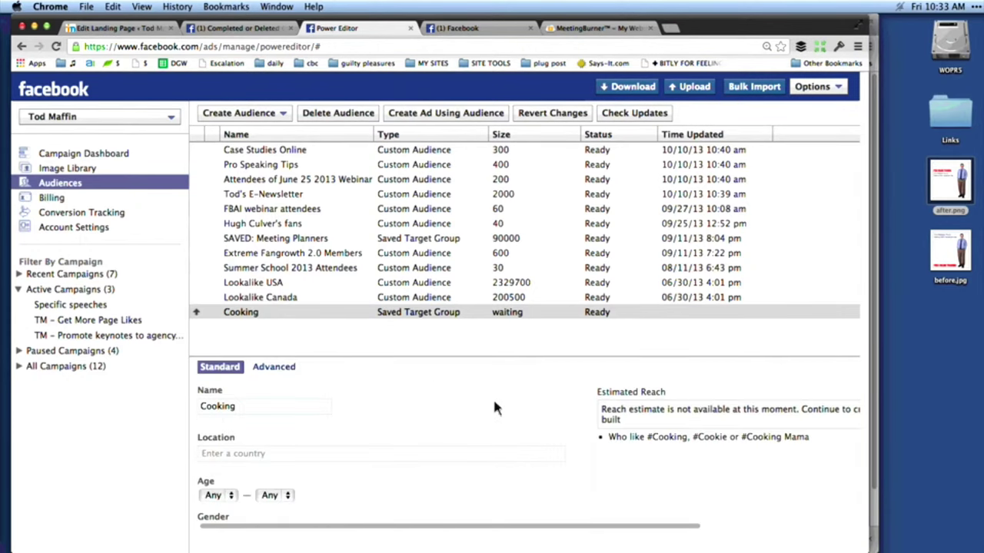
pyautogui.click(688, 89)
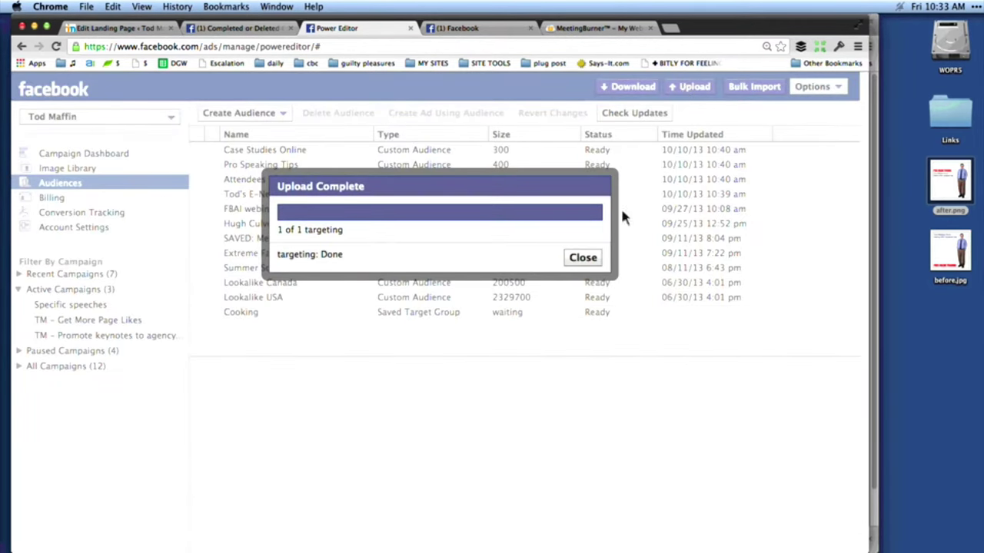
pyautogui.click(586, 260)
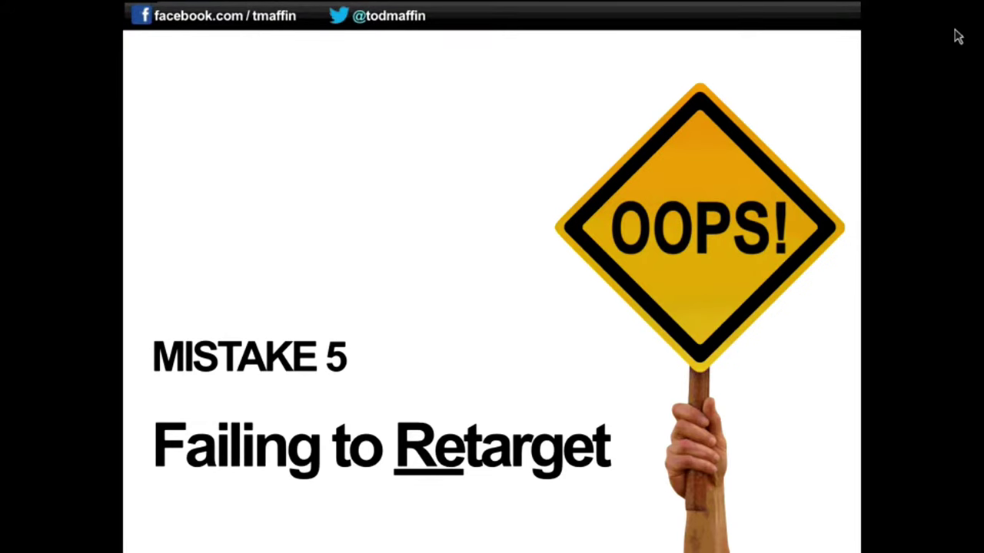
pyautogui.press('Right')
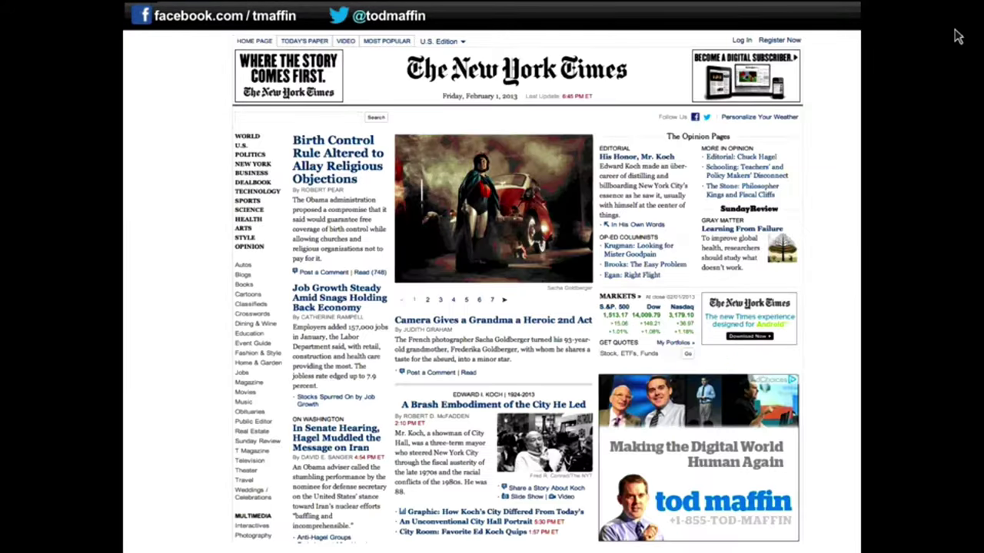
pyautogui.press('Right')
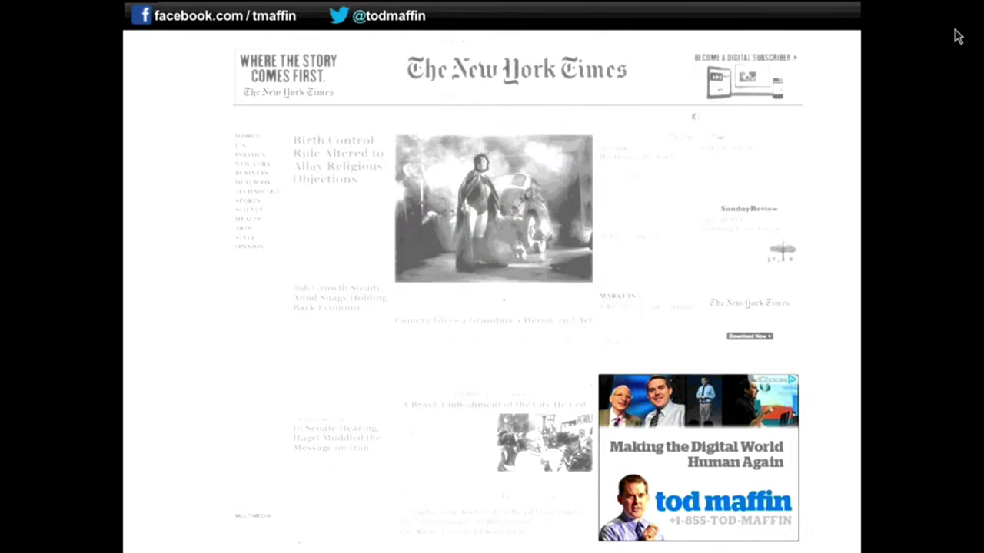
pyautogui.press('Right')
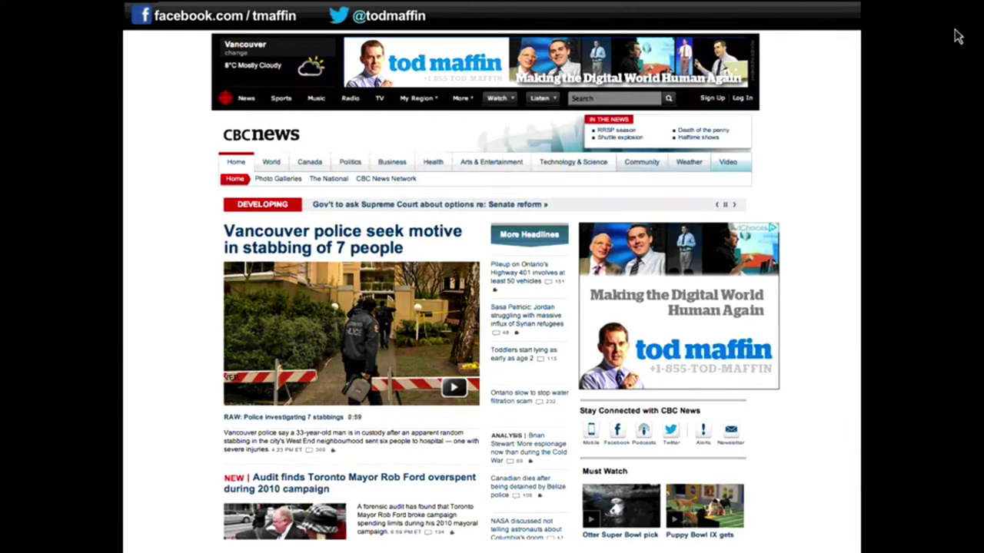
pyautogui.press('Right')
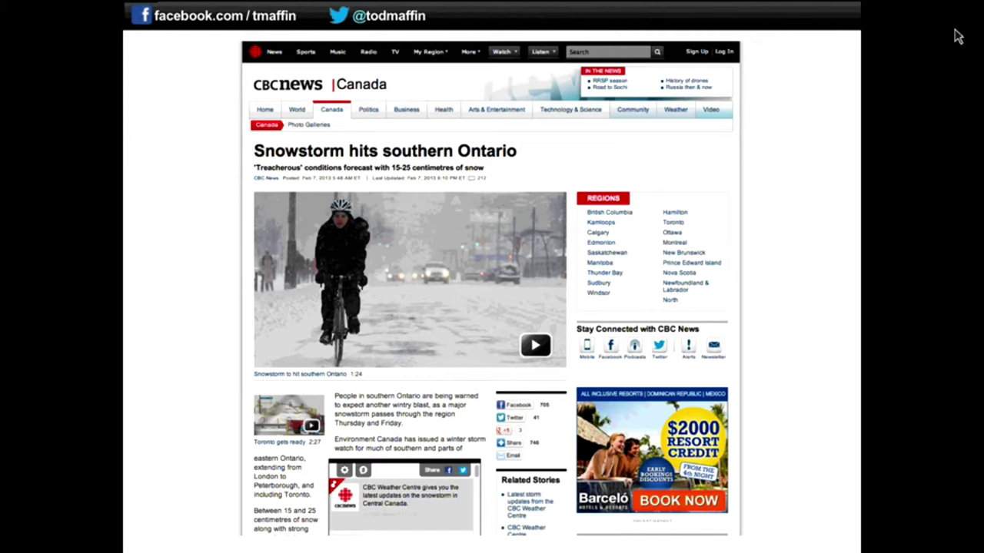
pyautogui.press('Right')
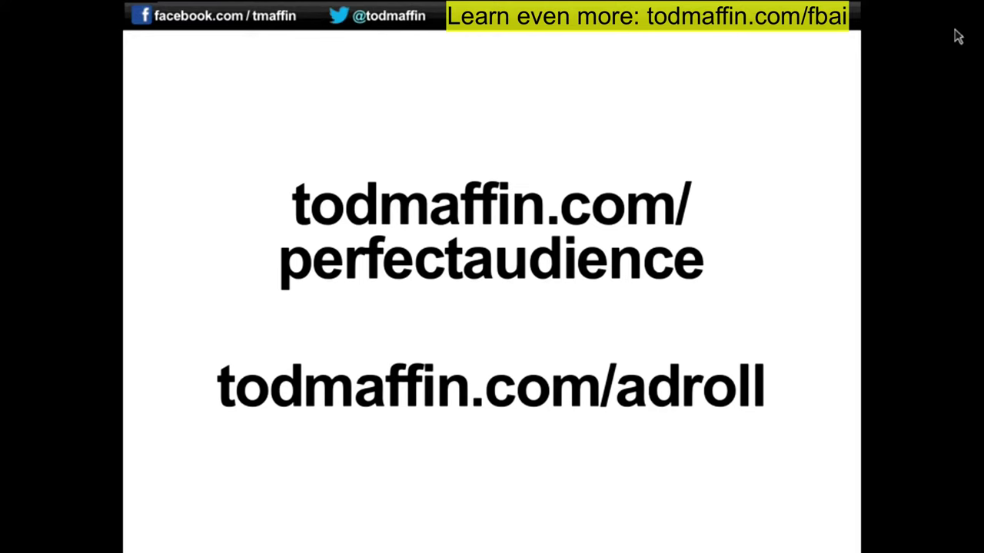
pyautogui.press('Escape')
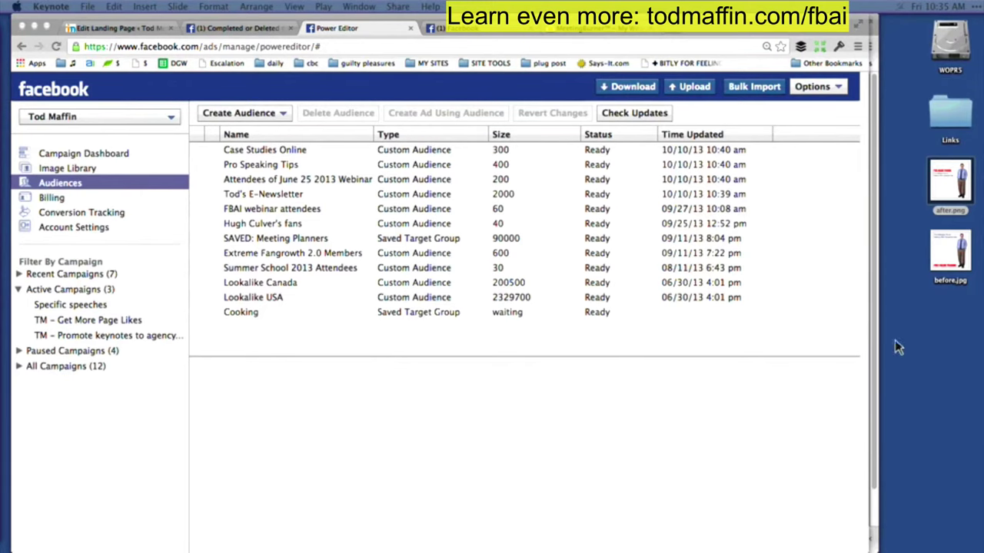
# Step: Open the Perfect Audience dashboard in a new browser tab and look over the campaign statistics
pyautogui.click(679, 31)
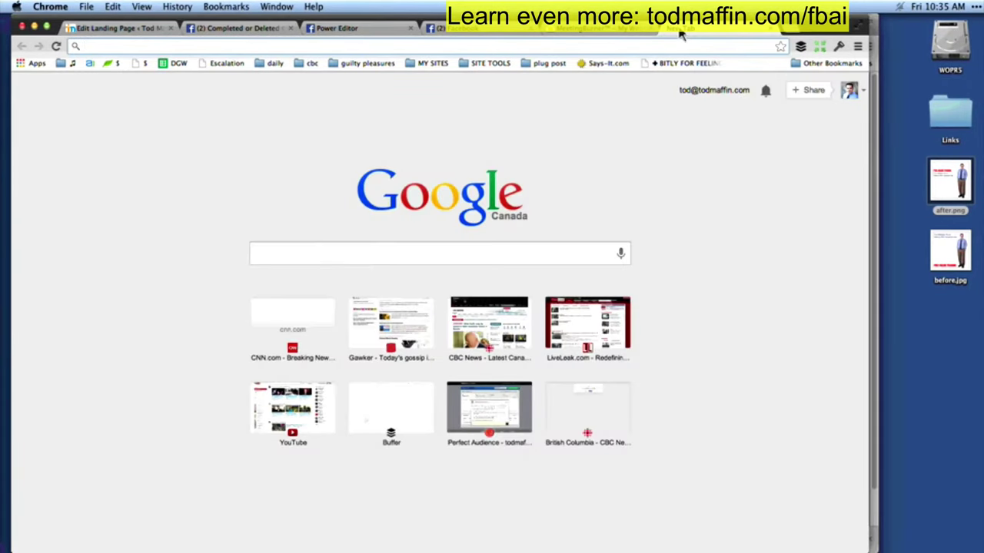
pyautogui.write('perfe')
pyautogui.press('Return')
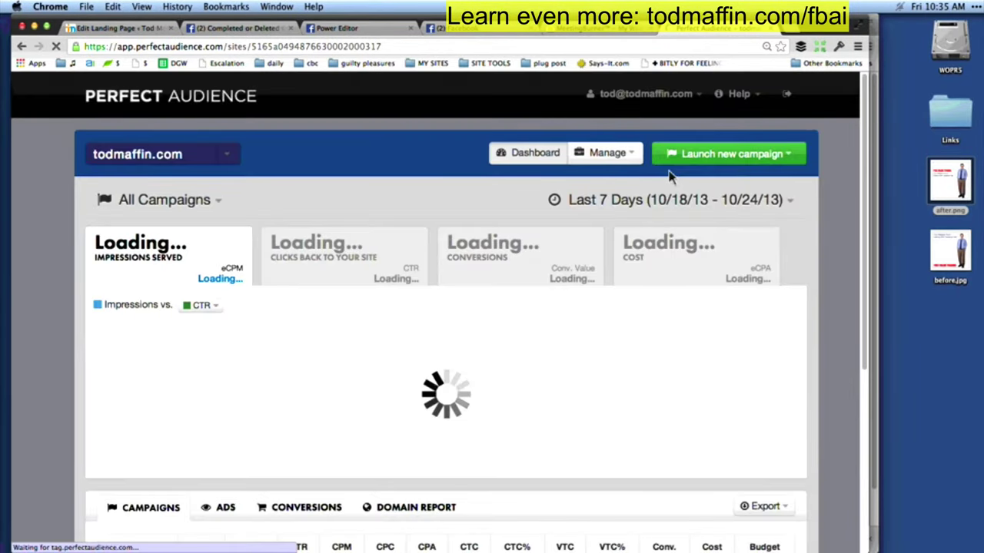
pyautogui.scroll(-3, 832, 322)
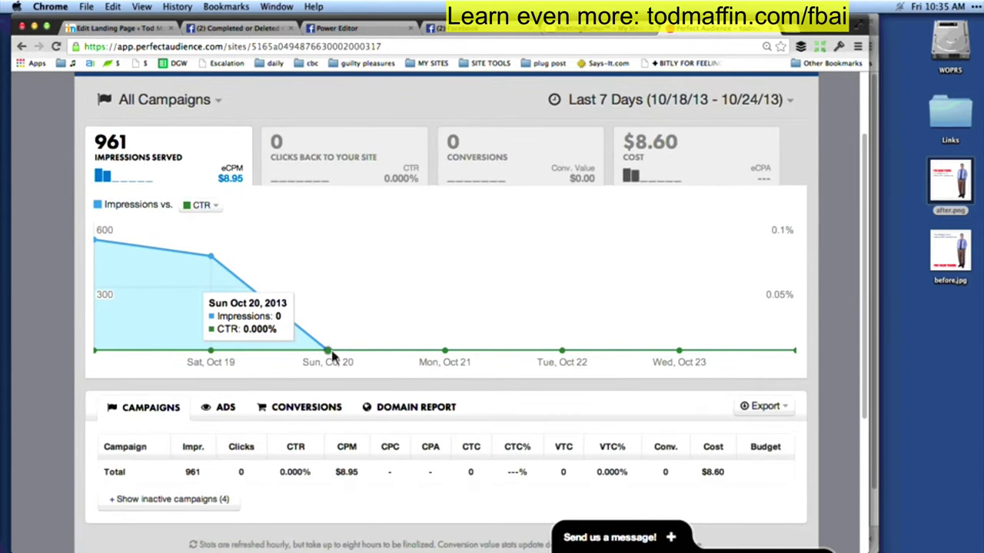
pyautogui.scroll(-3, 484, 306)
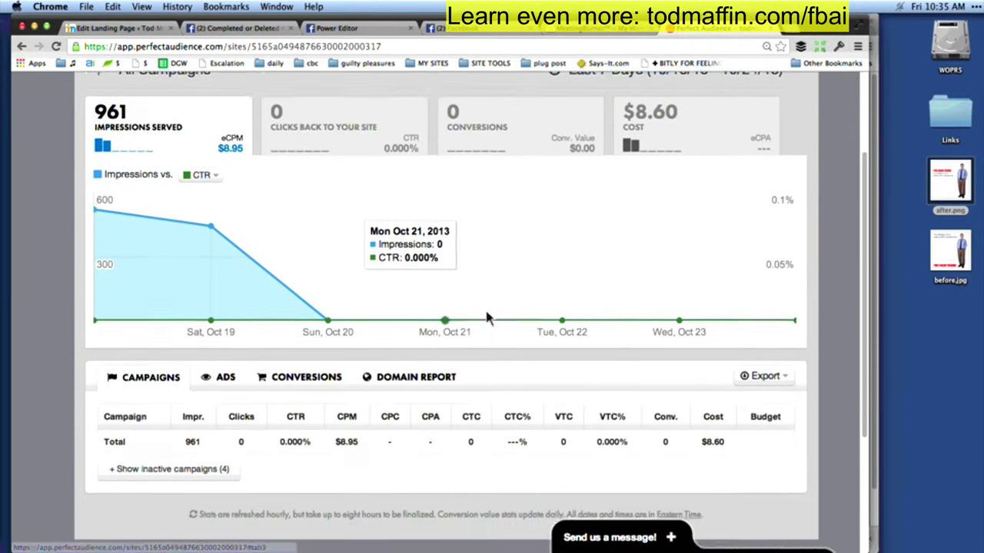
pyautogui.scroll(2, 484, 307)
pyautogui.scroll(2, 490, 310)
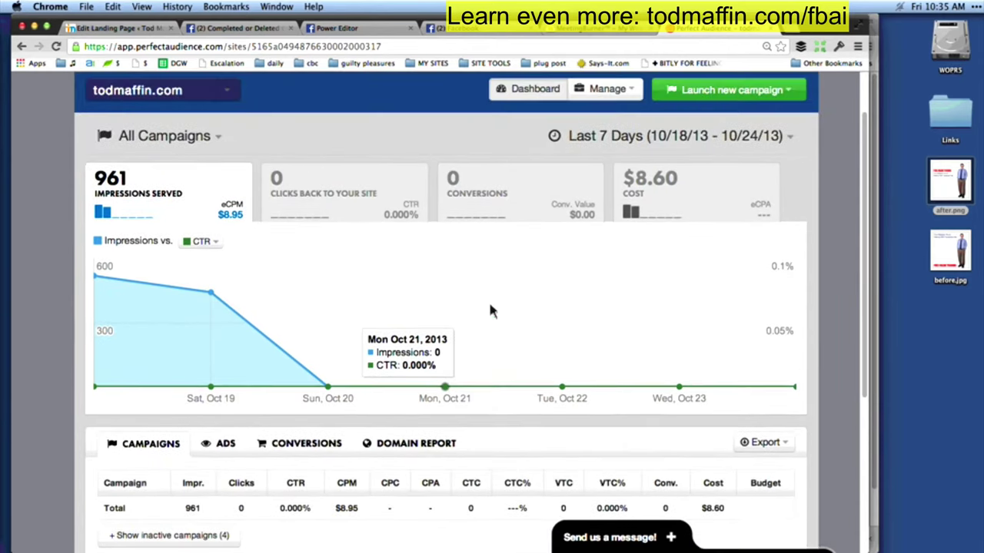
# Step: Set the dashboard's date range to Last 30 Days and chart the cost, followed by the clicks back to the site
pyautogui.click(644, 146)
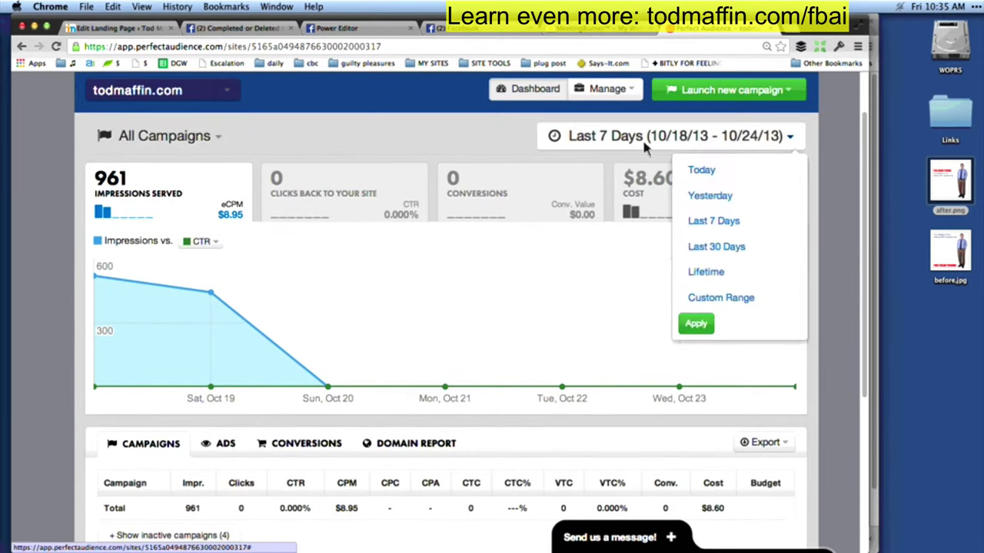
pyautogui.click(696, 248)
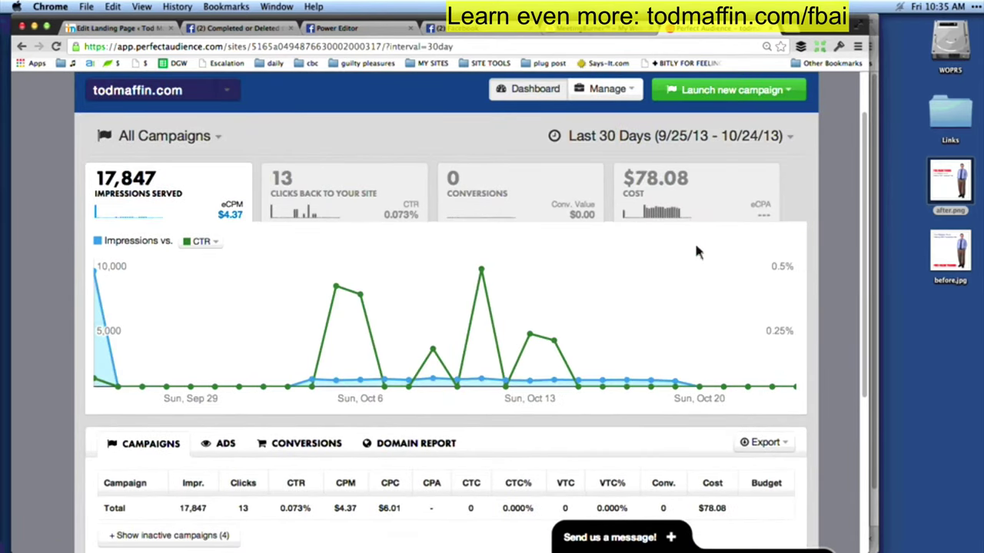
pyautogui.click(641, 183)
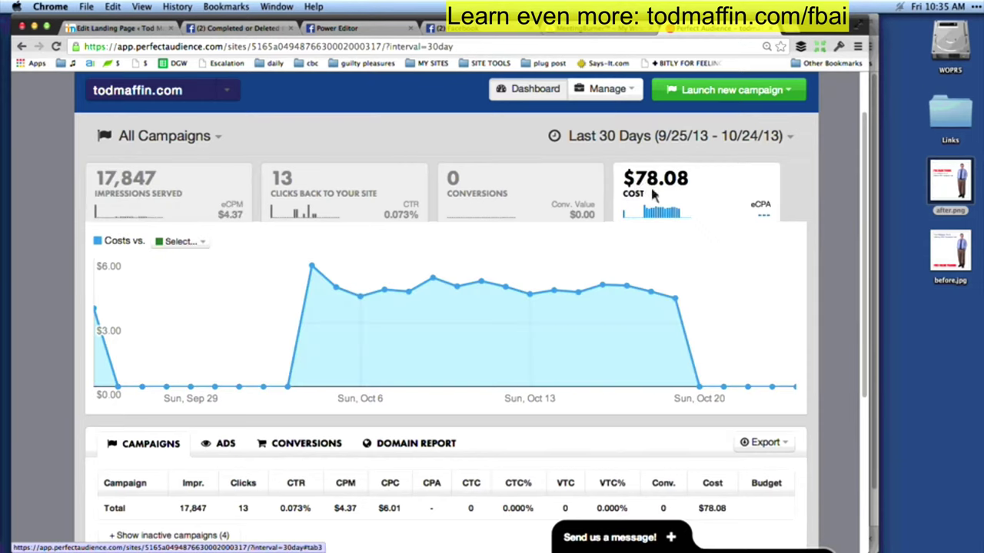
pyautogui.click(334, 193)
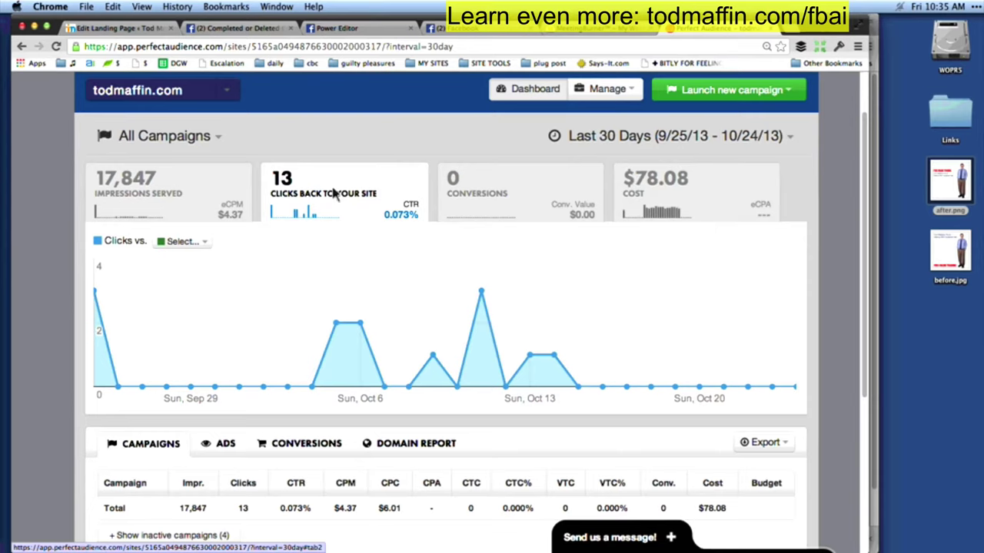